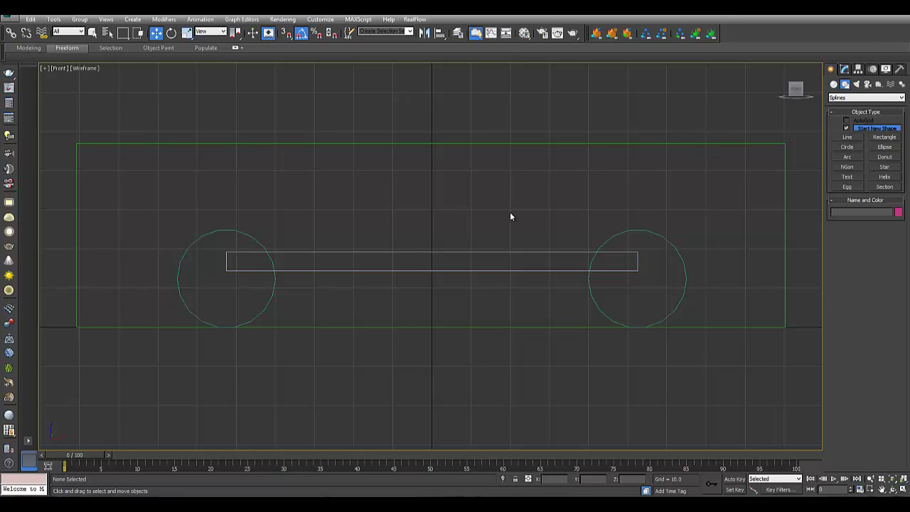
Draw a curved three-point roof spline from the front wheel's centre over the cabin to just ahead of the rear wheel's centre
key(l)
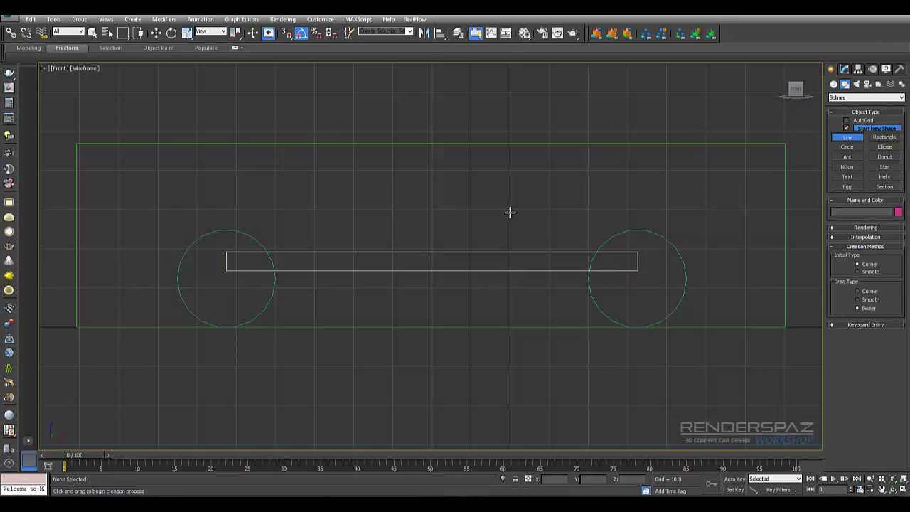
drag(223, 264, 345, 101)
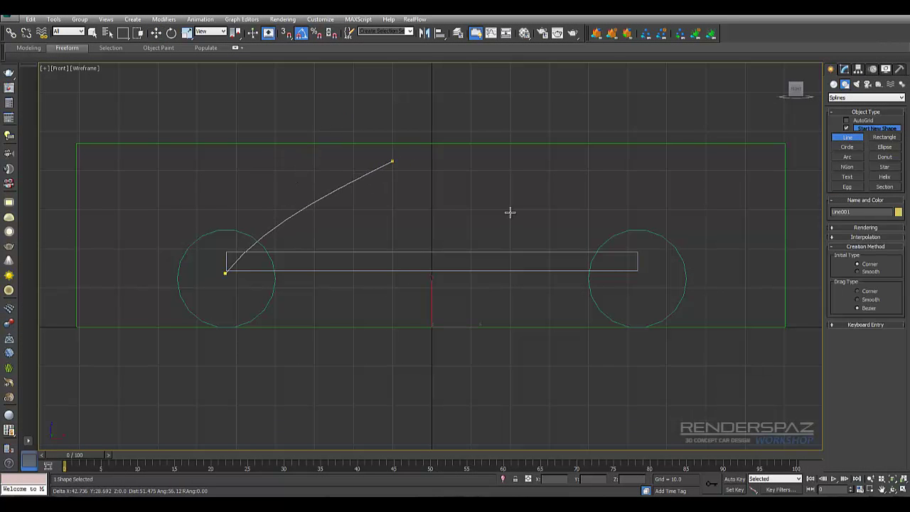
right_click(392, 161)
click(221, 269)
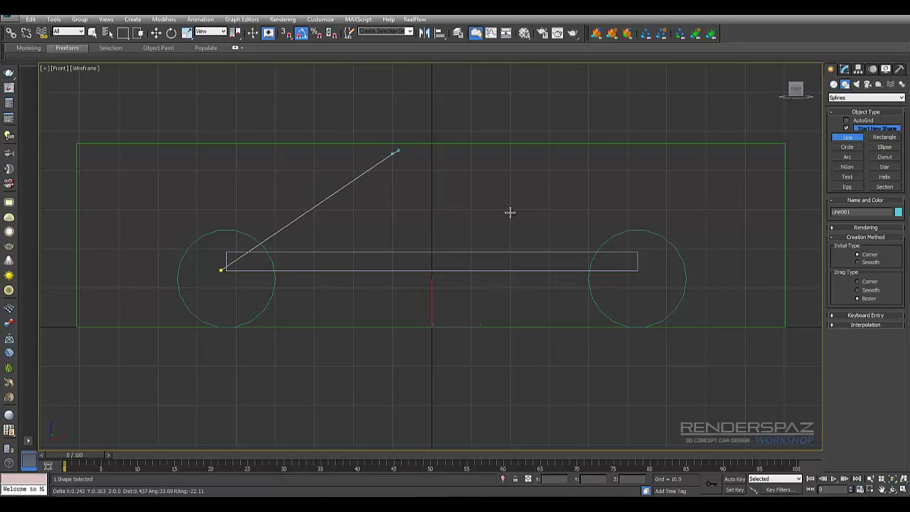
click(393, 153)
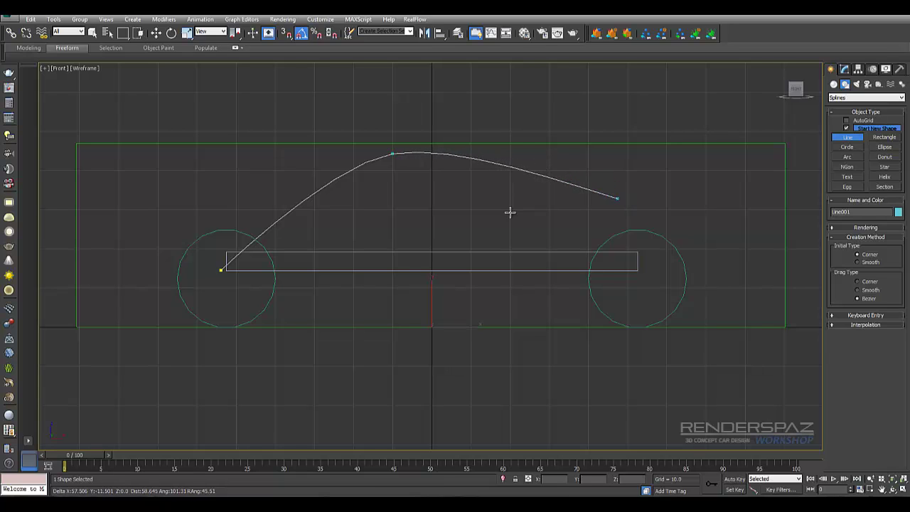
click(617, 198)
right_click(617, 198)
Draw a long curved body spline from the bounding box's front edge over both wheels, ending in a short drop behind the rear wheel
middle_drag(509, 211, 509, 212)
key(w)
key(;)
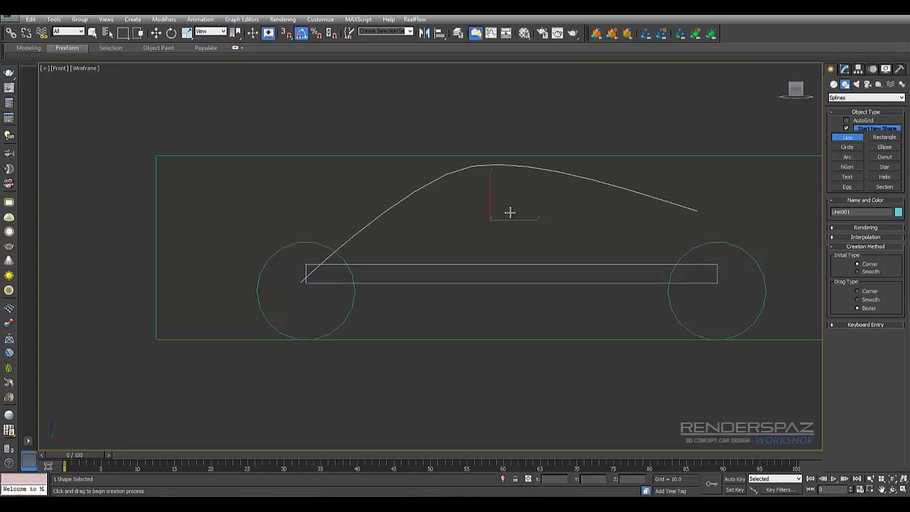
click(156, 287)
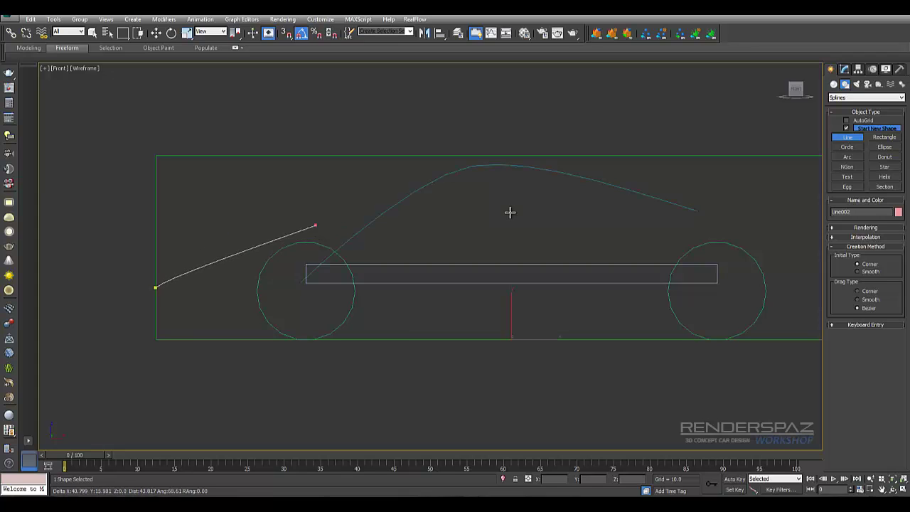
click(320, 222)
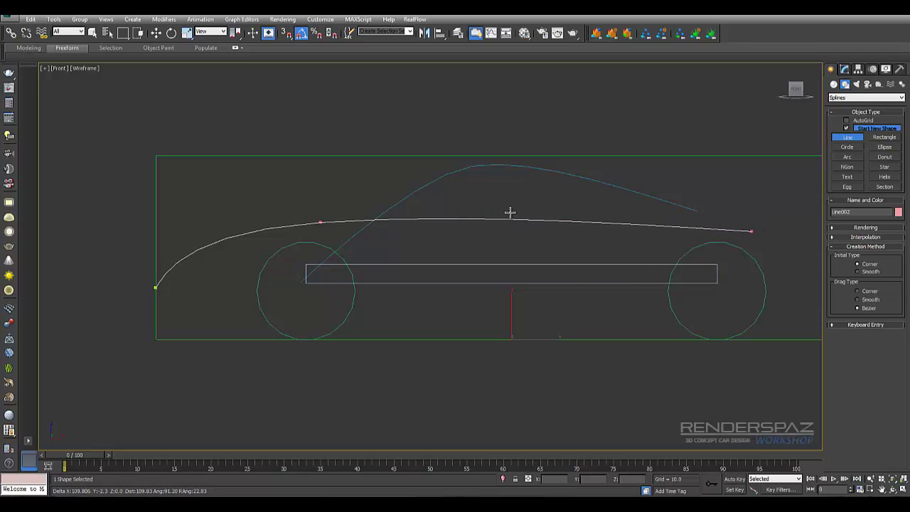
click(757, 231)
right_click(510, 211)
key(w)
middle_drag(509, 212, 510, 216)
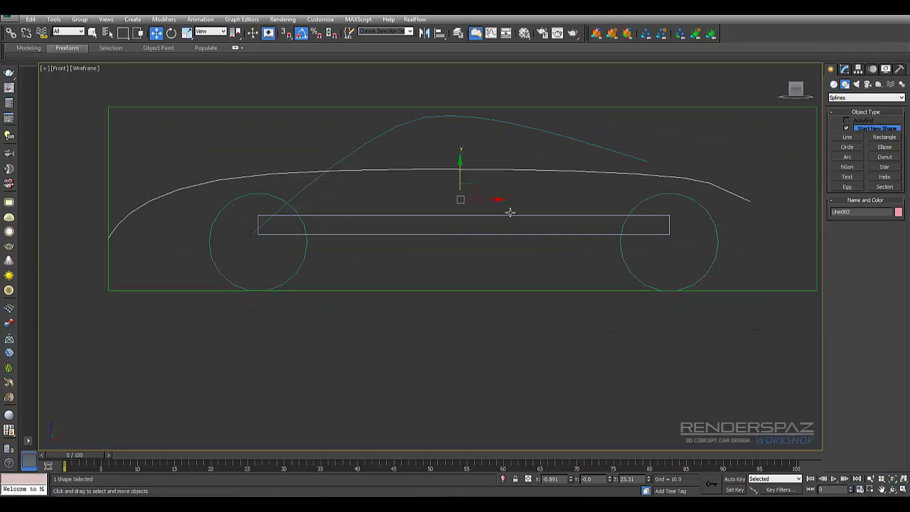
Edit the roof spline's vertices and move its rear end vertex slightly forward and up
click(541, 131)
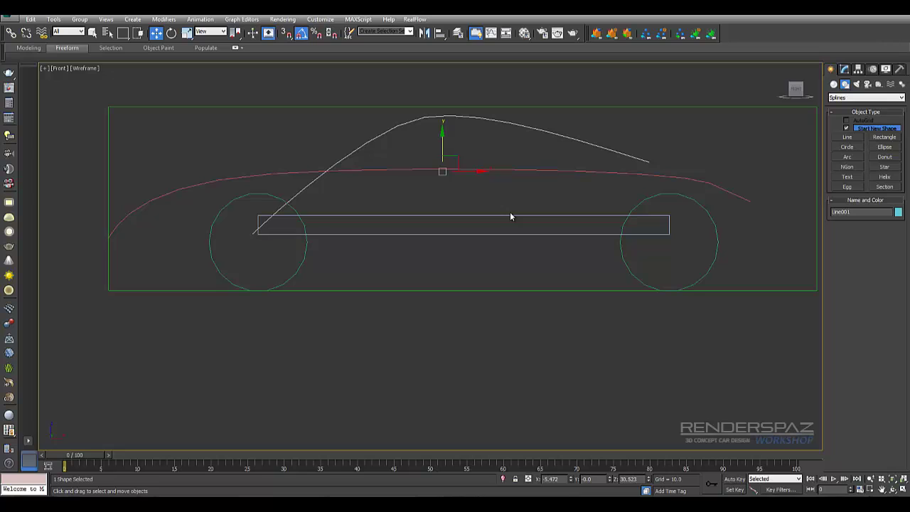
key(1)
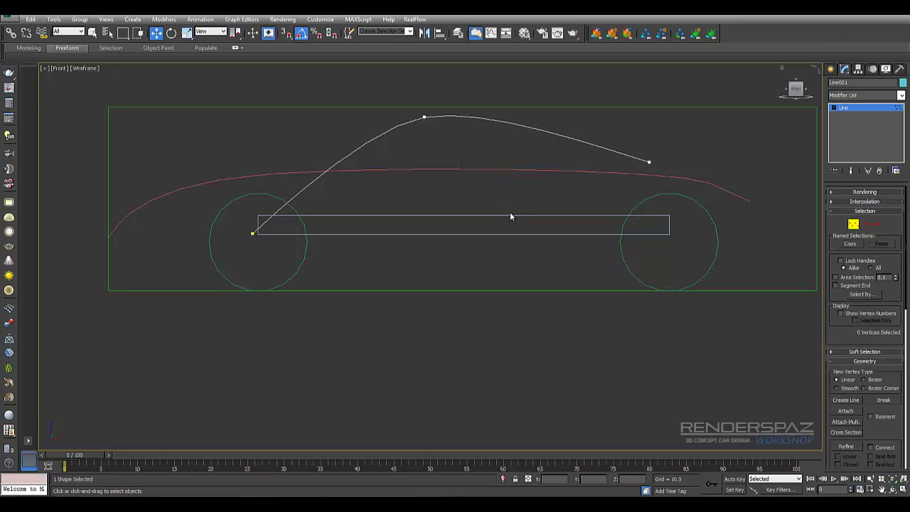
click(648, 162)
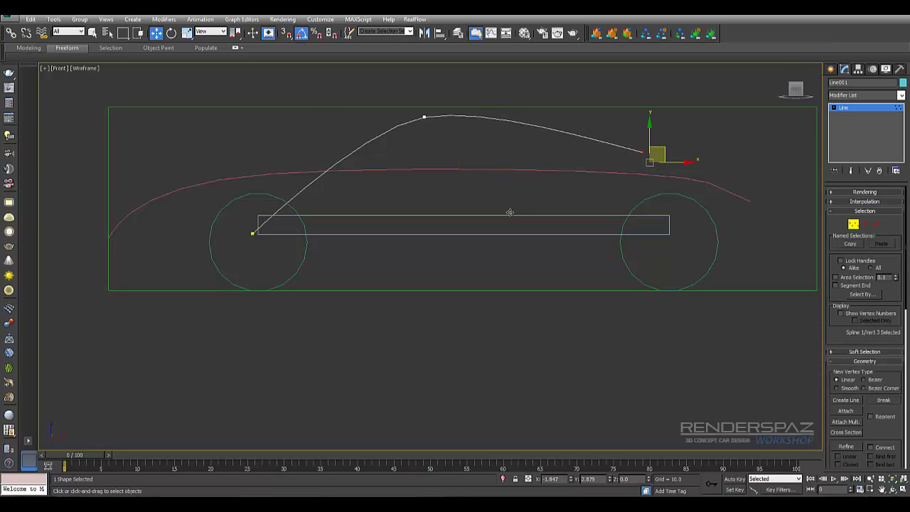
key(ctrl+z)
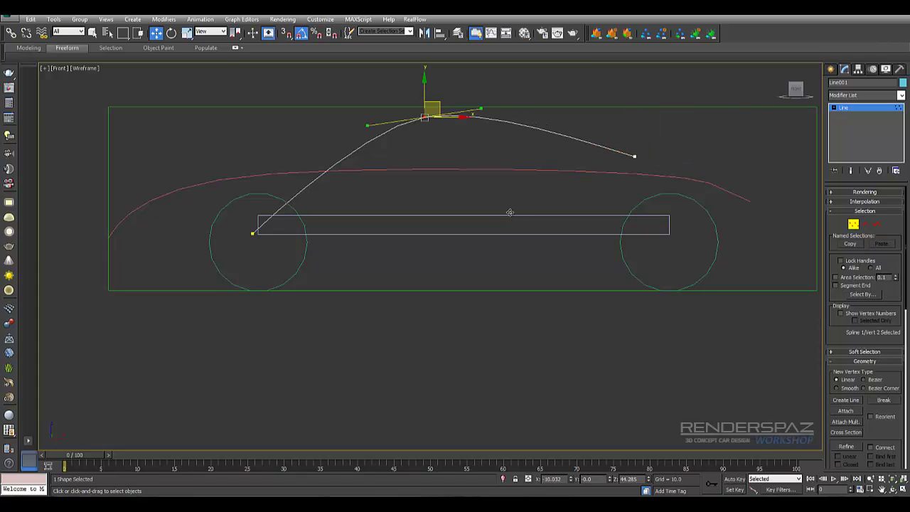
Fine-tune the position of the roof spline's peak vertex, keeping the curve just below the bounding box's top
key(ctrl+z)
key(ctrl+z)
key(ctrl+z)
key(ctrl+z)
key(ctrl+z)
key(ctrl+z)
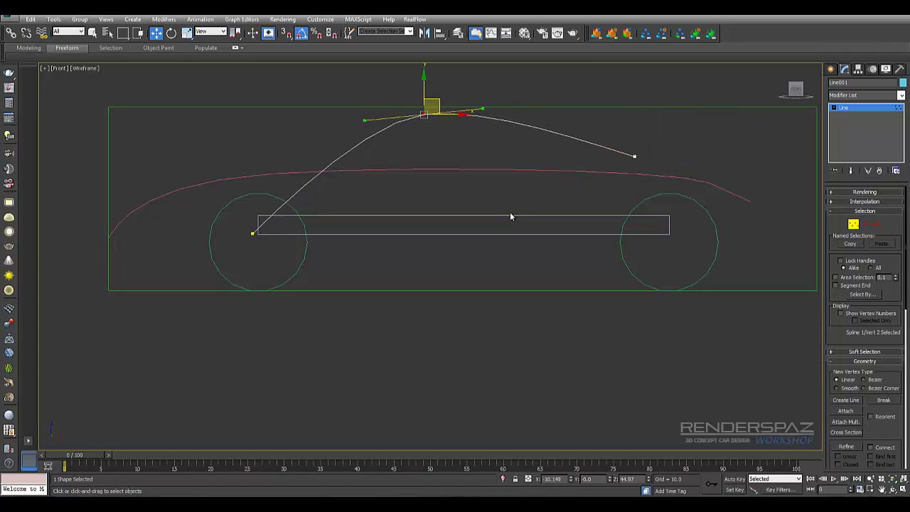
key(ctrl+z)
key(ctrl+z)
key(ctrl+z)
key(ctrl+z)
key(ctrl+z)
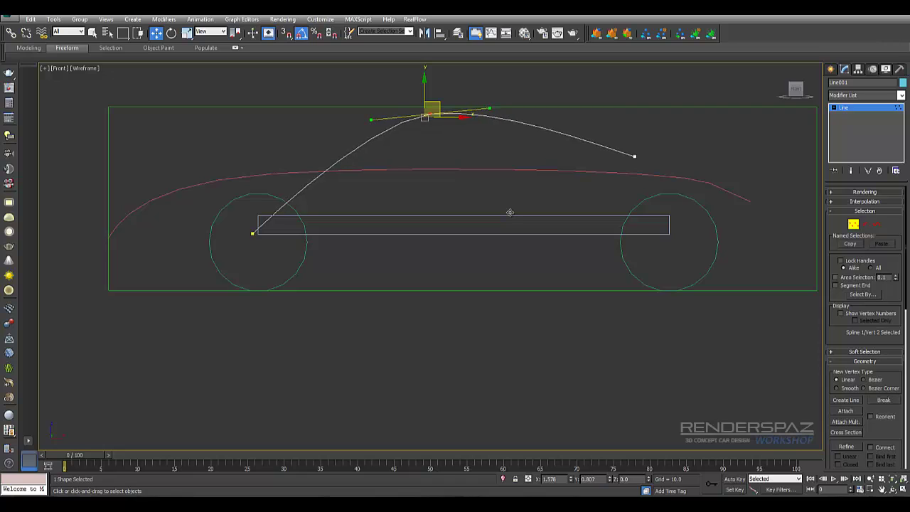
key(ctrl+z)
key(ctrl+z)
Insert a vertex on the roof spline between the peak and the rear end, and try stretching the end to the body spline
key(ctrl+z)
key(ctrl+z)
key(ctrl+z)
key(ctrl+z)
key(ctrl+z)
key(ctrl+z)
key(ctrl+z)
key(ctrl+z)
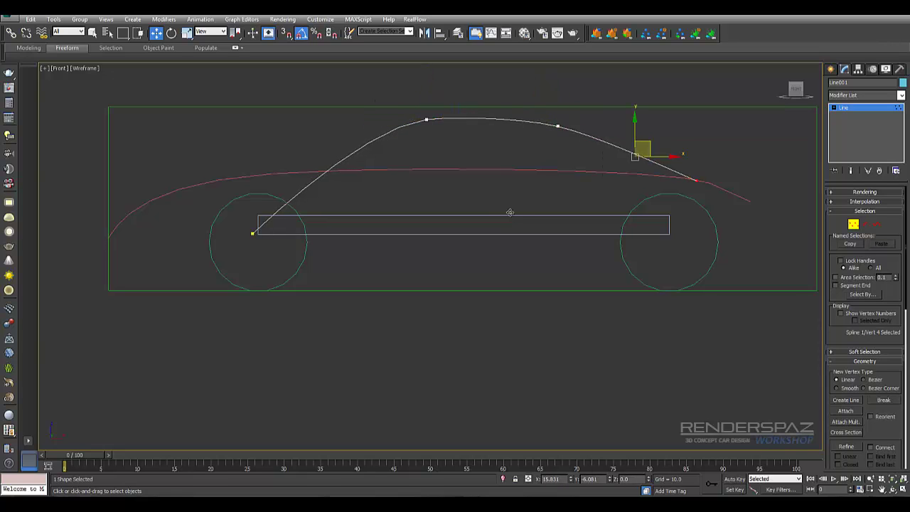
Restore the roof's rear end, move the added rear vertex slightly forward and down, and shift the end vertex slightly rearward
key(ctrl+z)
key(ctrl+z)
key(ctrl+z)
key(ctrl+z)
key(ctrl+z)
key(ctrl+z)
key(ctrl+z)
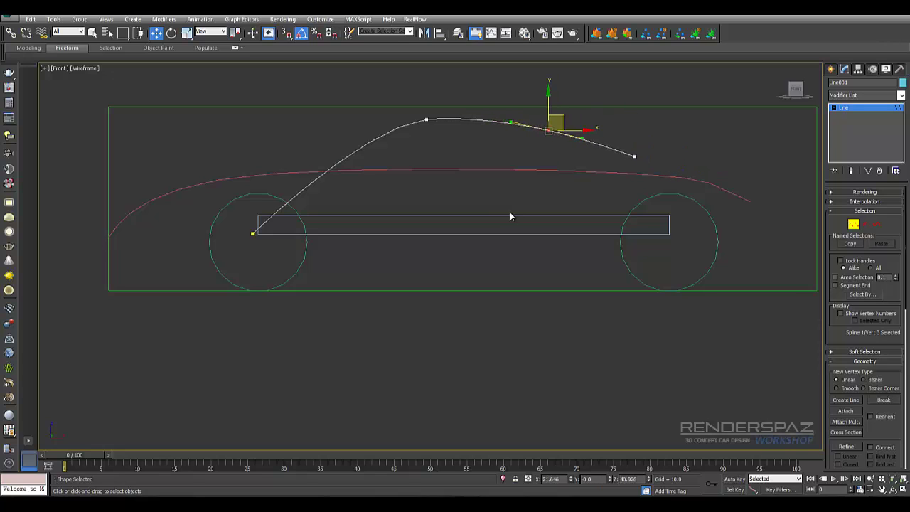
key(ctrl+z)
key(ctrl+z)
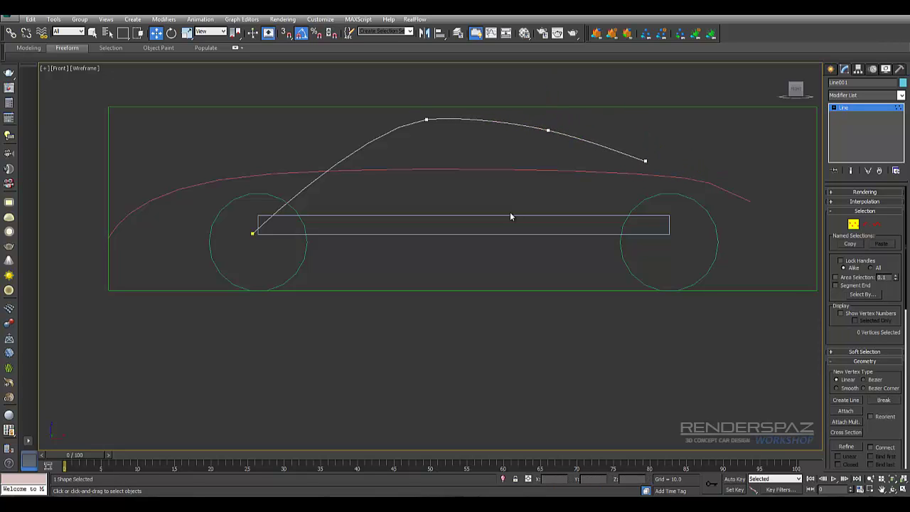
Insert a new vertex on the windshield section of the roof spline, between its front end and the peak
key(ctrl+z)
key(ctrl+z)
key(shift+z)
key(ctrl+z)
key(shift+z)
key(ctrl+z)
key(shift+z)
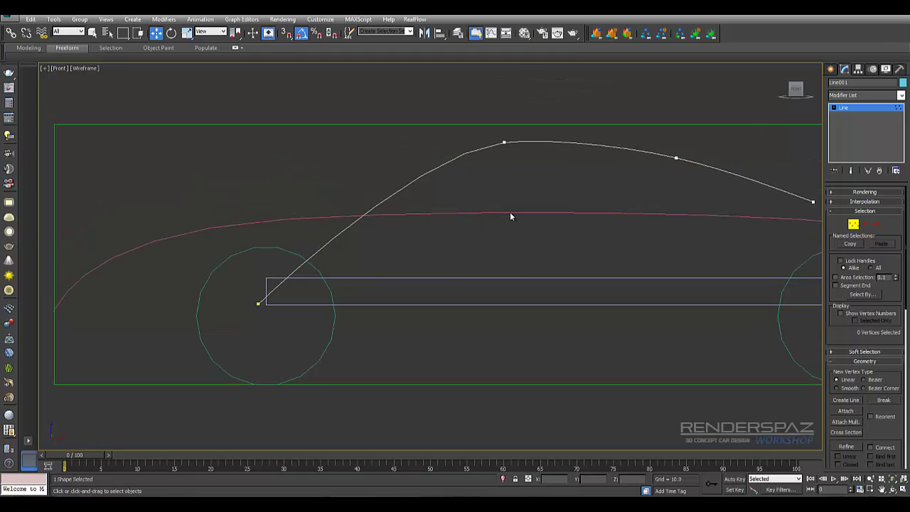
key(ctrl+z)
key(ctrl+z)
key(ctrl+z)
key(ctrl+z)
key(ctrl+z)
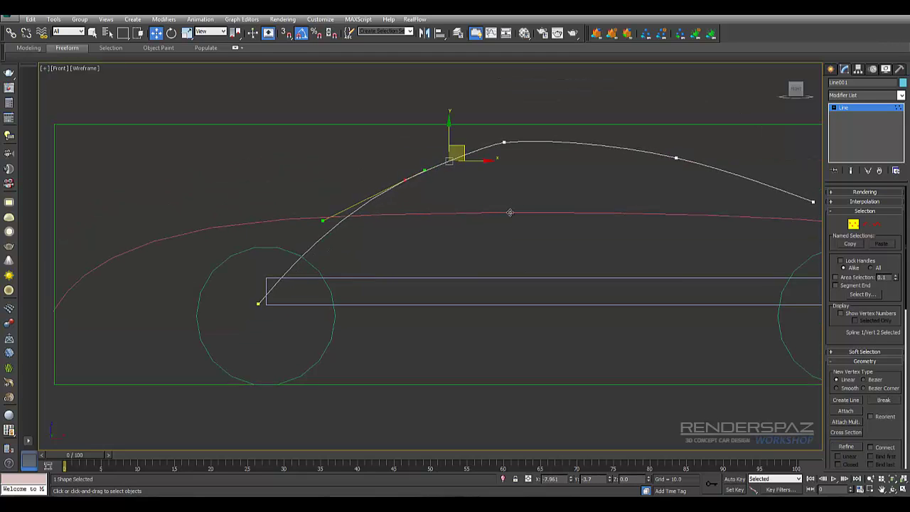
Move the windshield vertex forward and down to shape the windshield slope
key(ctrl+z)
key(ctrl+z)
key(ctrl+z)
key(ctrl+z)
key(ctrl+z)
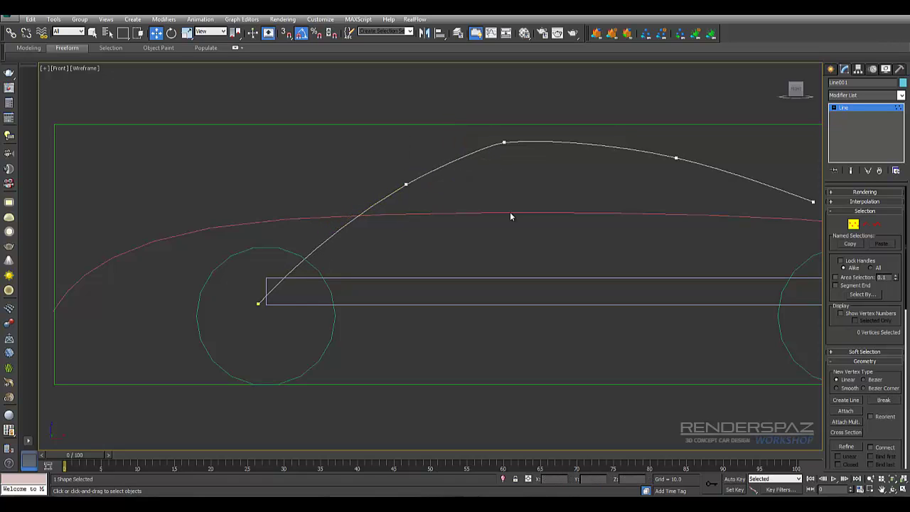
Nudge the roof spline's front end vertex and move the windshield and peak vertices together slightly rearward
key(ctrl+z)
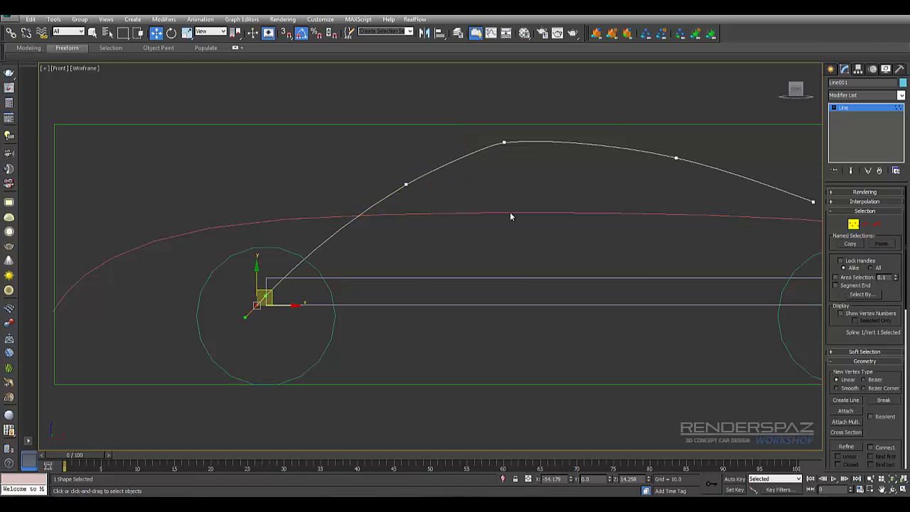
key(ctrl+z)
key(ctrl+z)
key(ctrl+z)
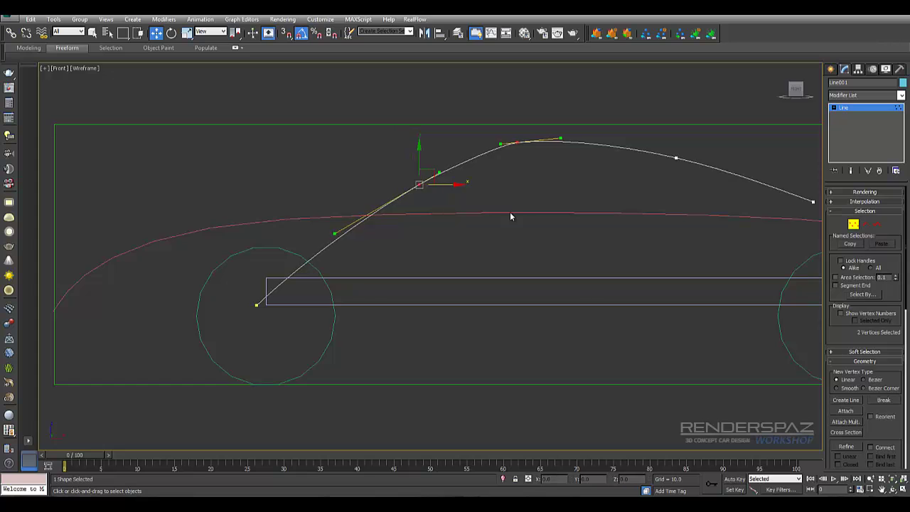
Reshape the windshield by moving its middle vertex forward and down along the roof curve
key(shift+z)
key(shift+z)
key(ctrl+z)
key(ctrl+z)
key(ctrl+y)
key(shift+z)
key(shift+z)
key(shift+z)
key(ctrl+z)
key(shift+z)
key(ctrl+z)
key(ctrl+z)
key(ctrl+z)
key(ctrl+z)
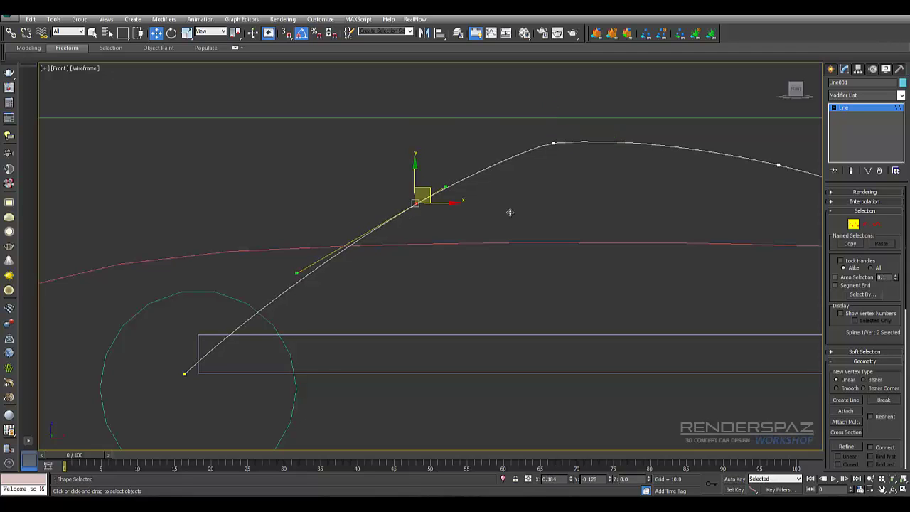
key(ctrl+z)
key(ctrl+z)
key(ctrl+z)
key(ctrl+z)
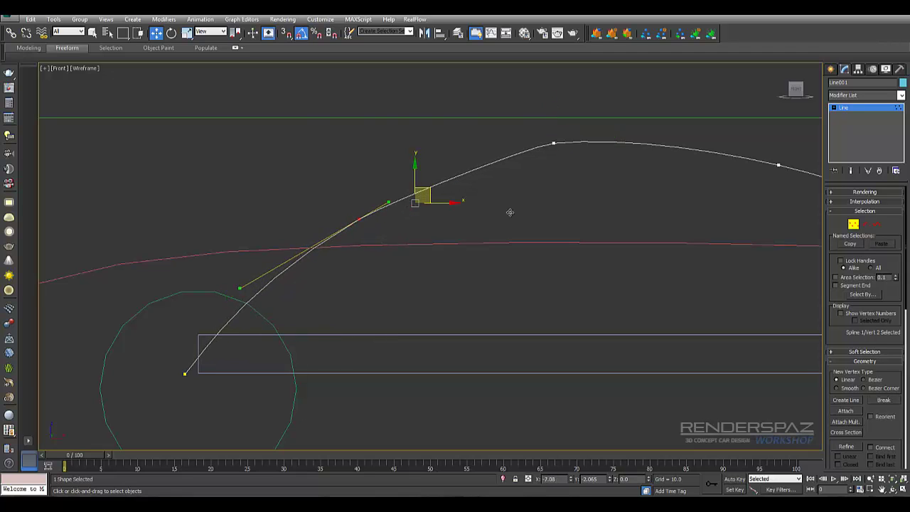
key(ctrl+z)
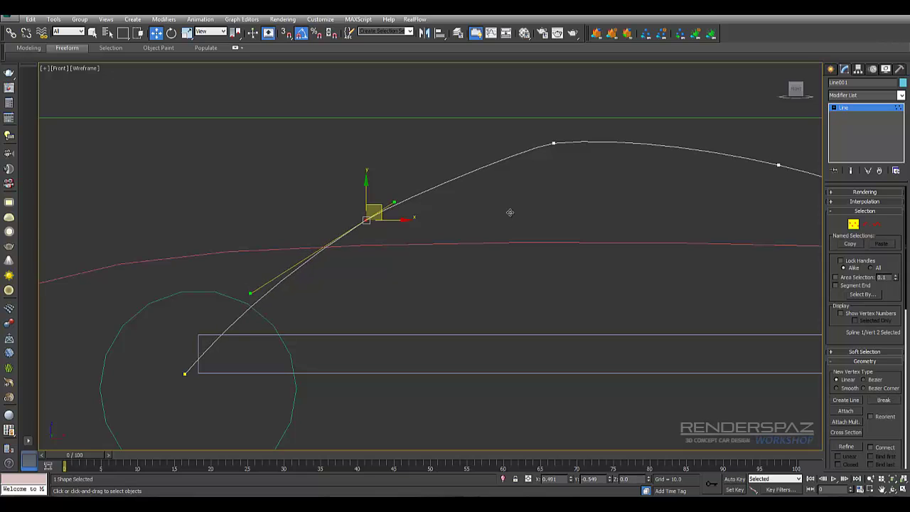
Finish the roof edits and insert a vertex on the body spline near the roof's rear end, raised to meet the roof curve
key(shift+z)
key(ctrl+b)
middle_drag(510, 211, 510, 212)
key(shift+z)
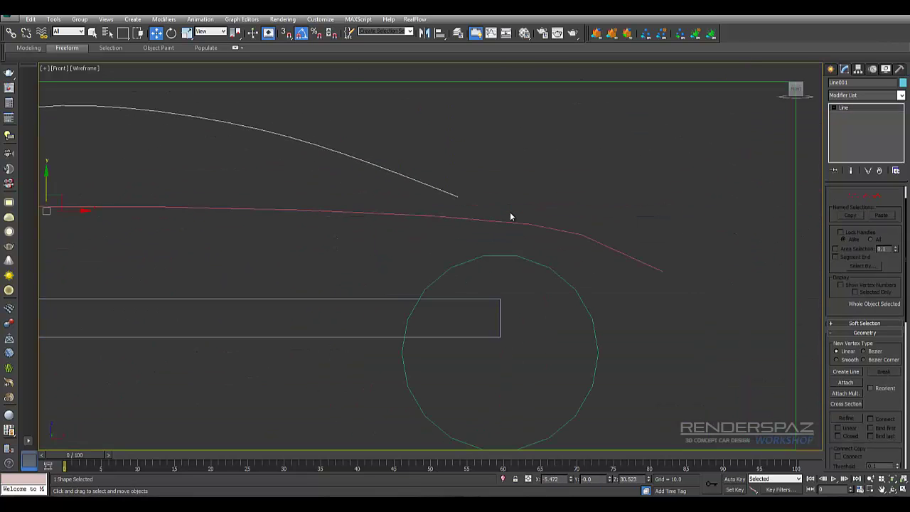
click(511, 216)
key(1)
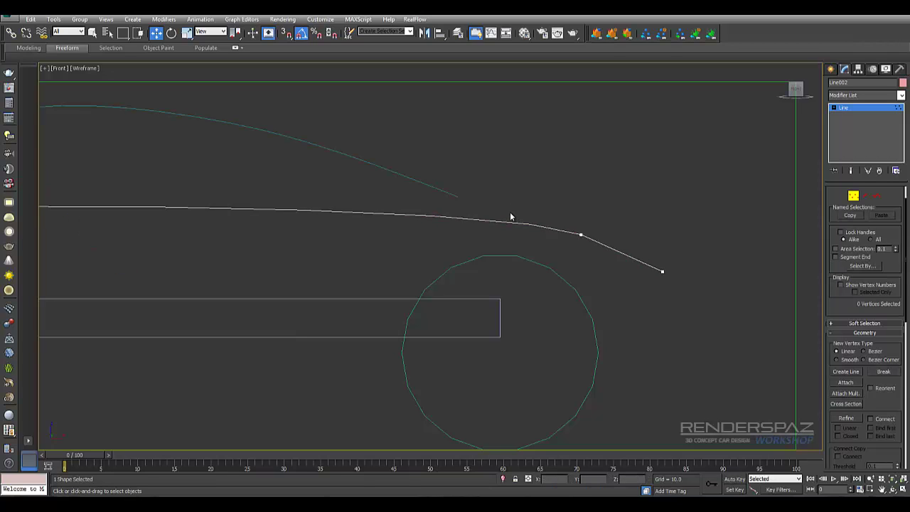
key(r)
click(509, 212)
right_click(509, 211)
drag(508, 211, 509, 212)
key(ctrl+d)
key(z)
Raise the body spline's vertex behind the rear wheel's centre and move it slightly forward, rounding the drop to the tail
click(595, 238)
drag(596, 238, 585, 236)
scroll(594, 216, up, 4)
click(680, 299)
key(ctrl+d)
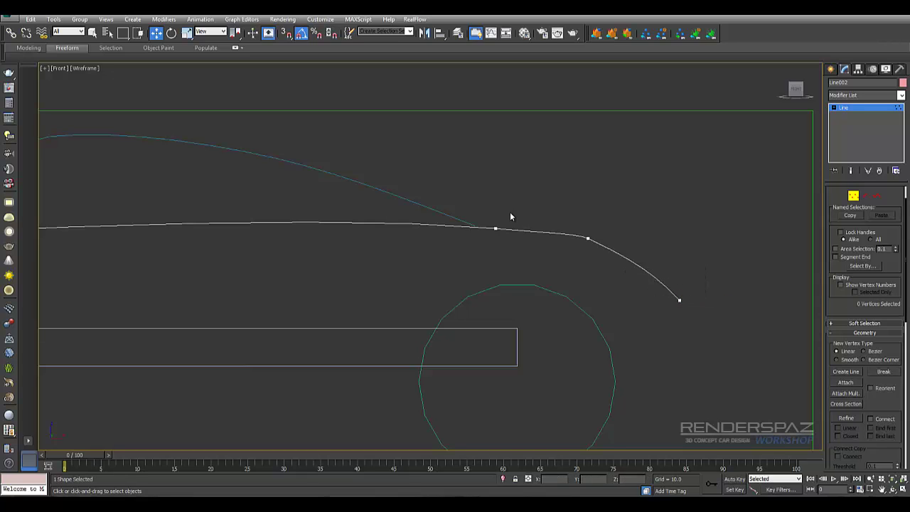
Move the body spline's rear end vertex slightly forward and up to shorten the tail
key(ctrl+z)
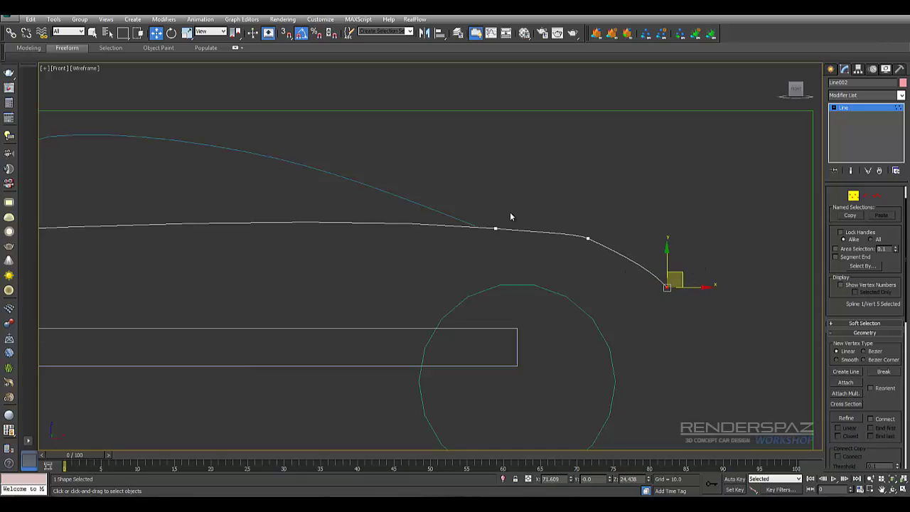
key(ctrl+d)
key(ctrl+z)
key(ctrl+d)
key(ctrl+z)
key(ctrl+d)
key(z)
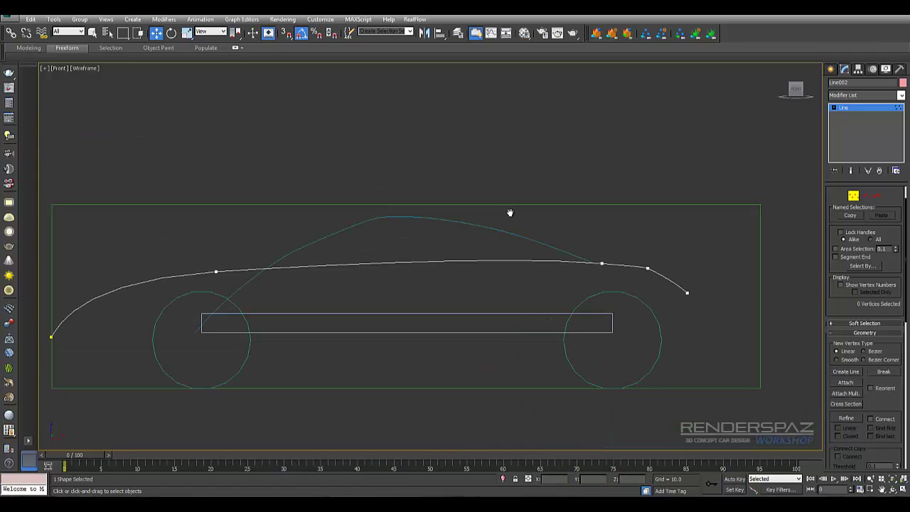
Move the body spline's vertex above the front wheel slightly forward and down
click(510, 217)
scroll(509, 216, up, 2)
scroll(510, 217, up, 2)
scroll(509, 216, up, 2)
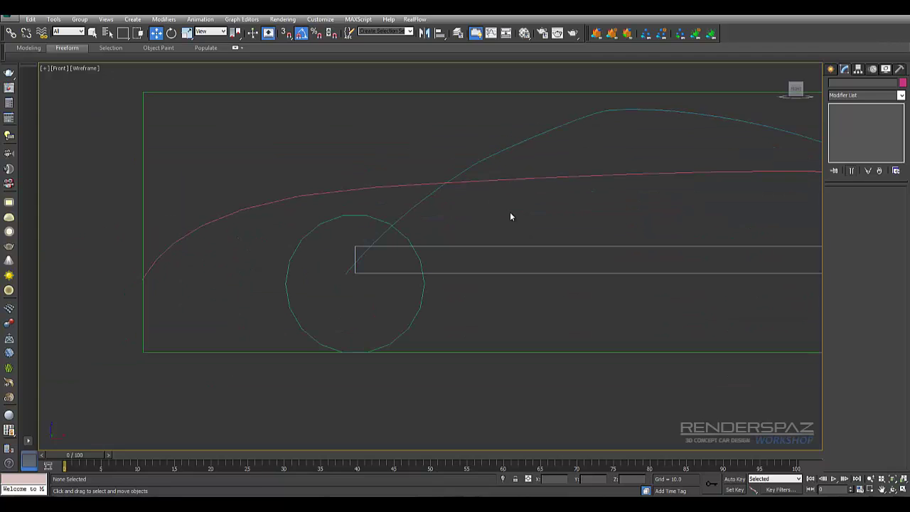
key(ctrl+z)
key(1)
key(ctrl+z)
key(ctrl+z)
key(ctrl+z)
key(ctrl+z)
key(ctrl+z)
key(ctrl+z)
key(ctrl+z)
key(ctrl+z)
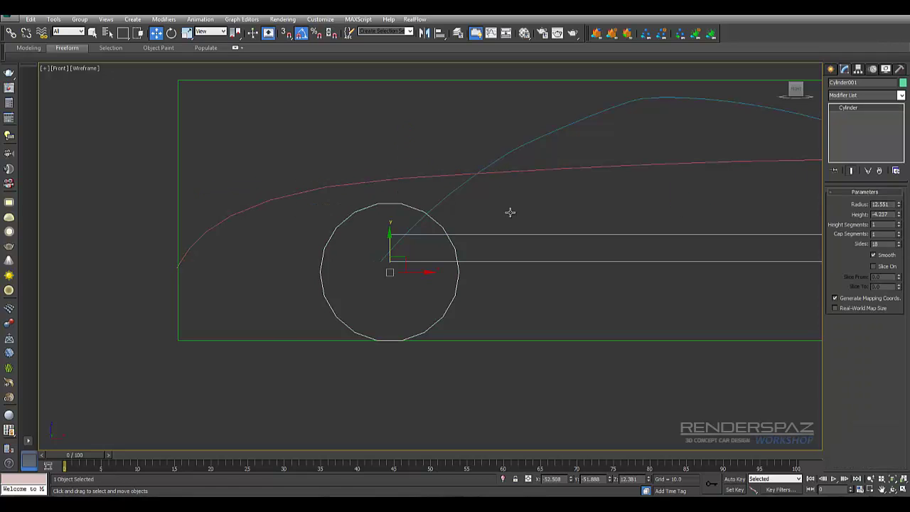
Move the body spline's front end vertex rearward and up, just inside the bounding box's front edge
key(ctrl+z)
key(ctrl+z)
key(shift+z)
key(ctrl+z)
key(ctrl+z)
key(ctrl+z)
key(ctrl+z)
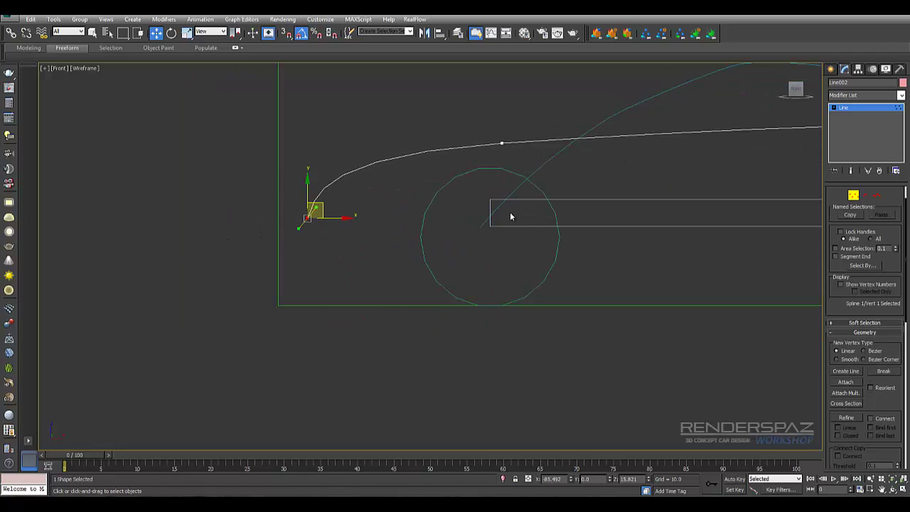
Refine the nose of the body spline with an extra vertex just behind its front end and position it to round the curve
key(shift+z)
key(ctrl+z)
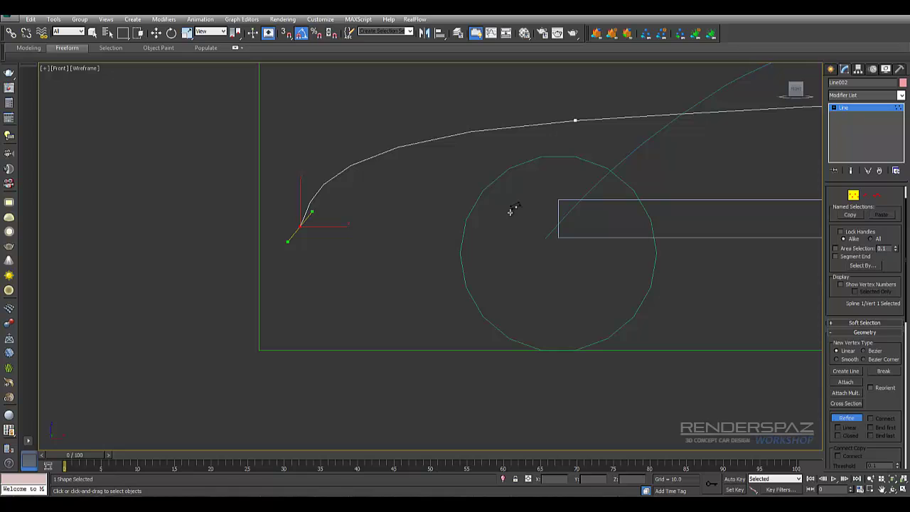
key(ctrl+z)
key(ctrl+z)
key(ctrl+z)
key(ctrl+z)
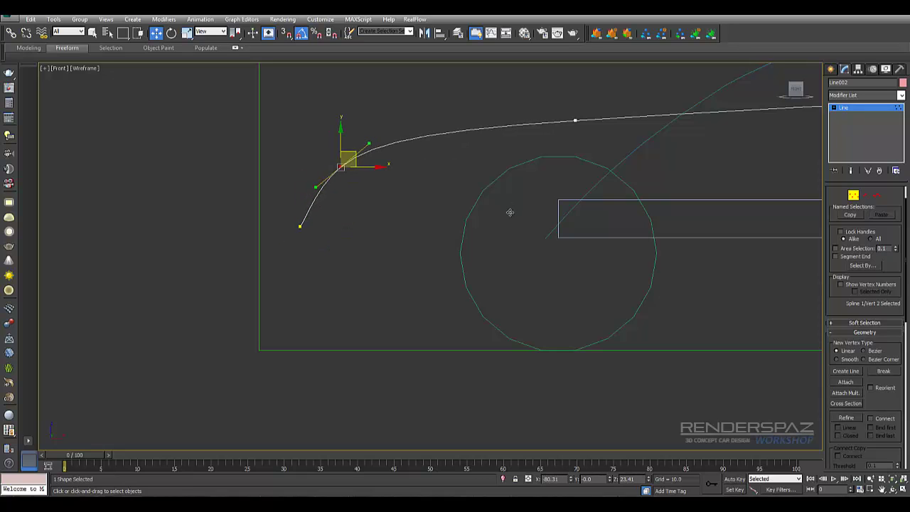
Fine-tune the body spline's vertices at the nose and above the front wheel to smooth the hood curve
key(ctrl+z)
key(ctrl+z)
key(shift+z)
key(shift+z)
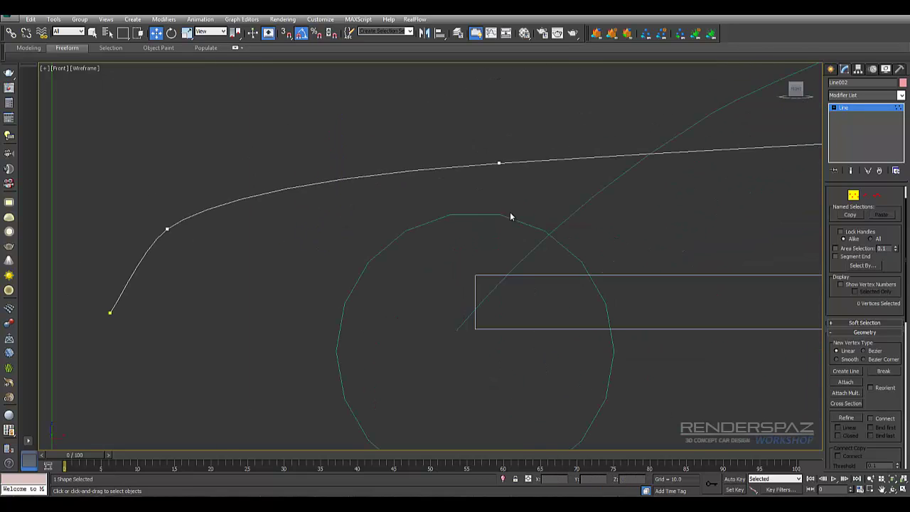
key(shift+z)
key(shift+z)
key(shift+z)
key(ctrl+z)
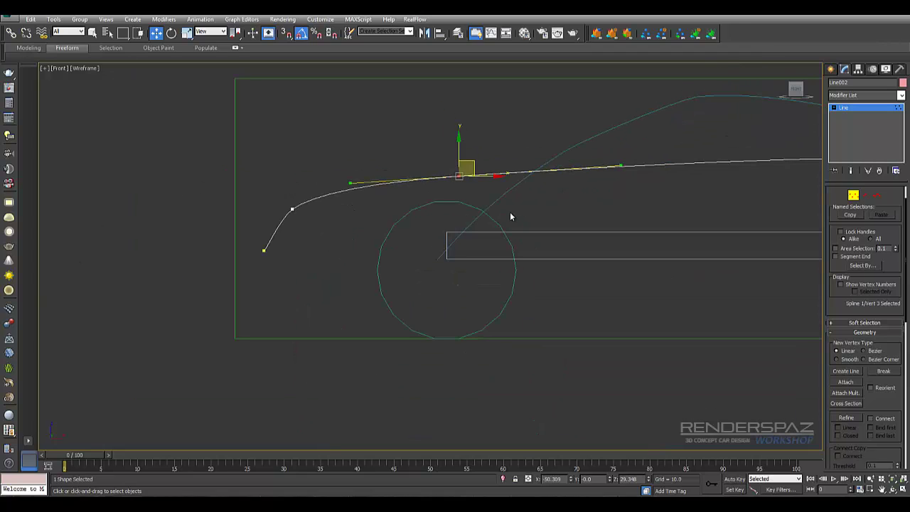
key(ctrl+z)
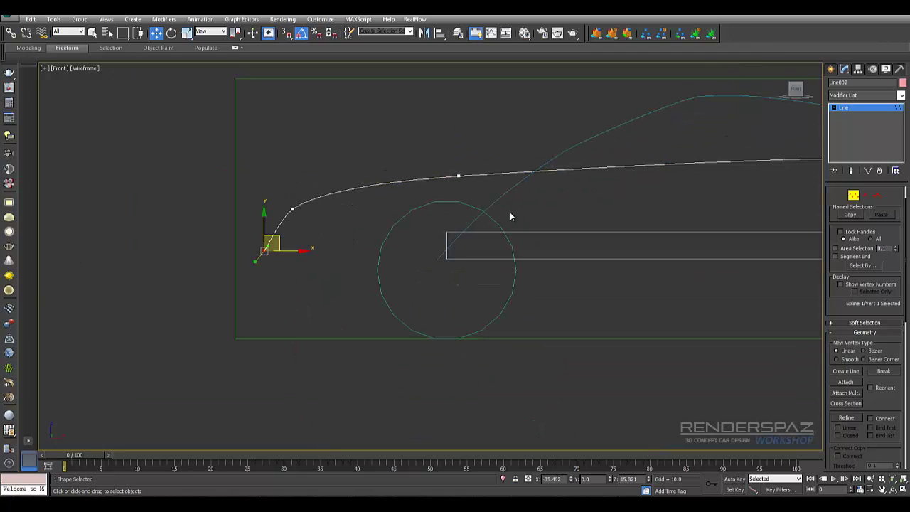
key(ctrl+z)
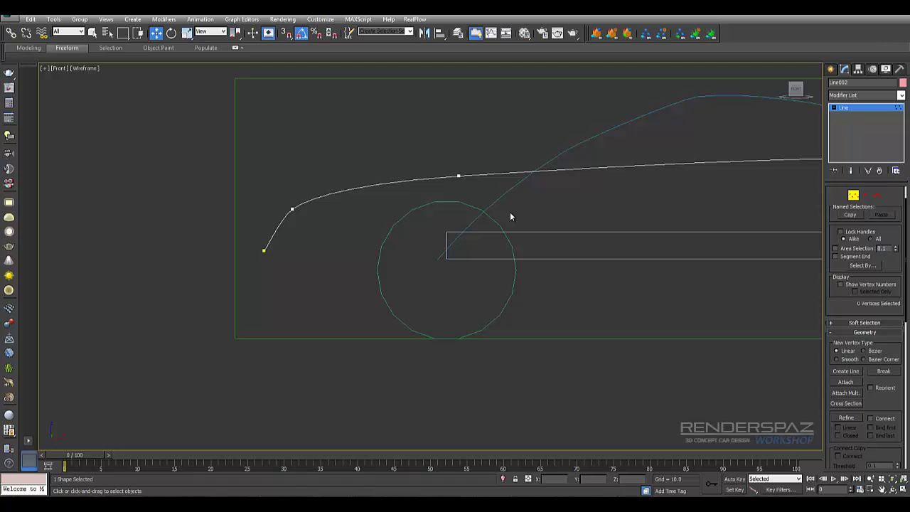
Try to draw a short front bumper line curving down from the body spline's nose
click(846, 371)
click(263, 244)
click(330, 290)
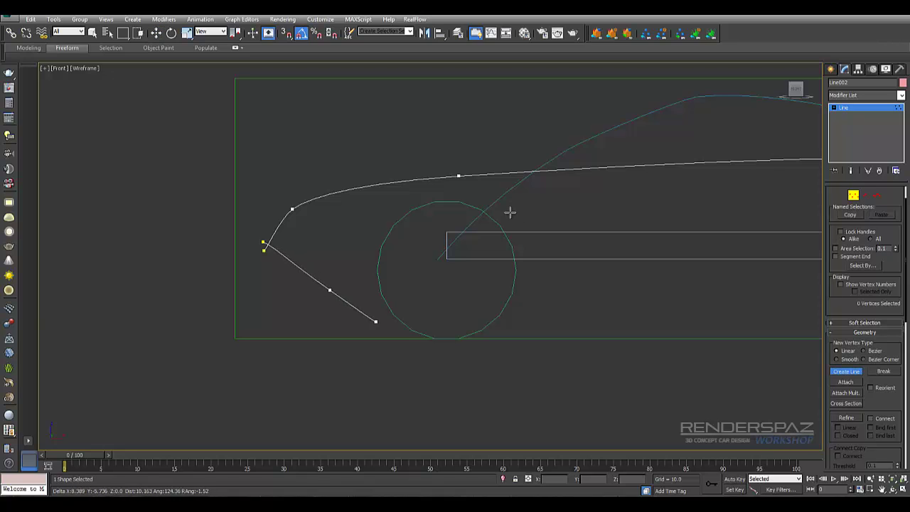
right_click(366, 347)
key(ctrl+y)
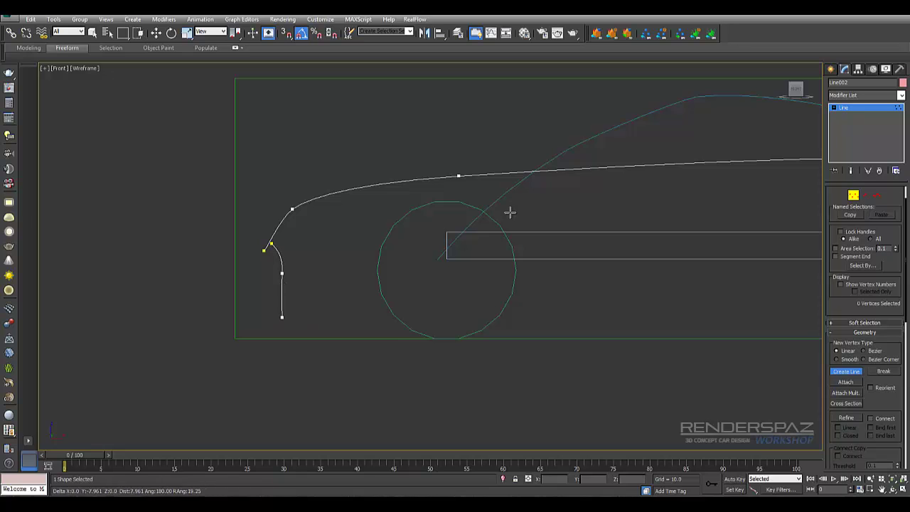
drag(282, 313, 286, 320)
right_click(269, 324)
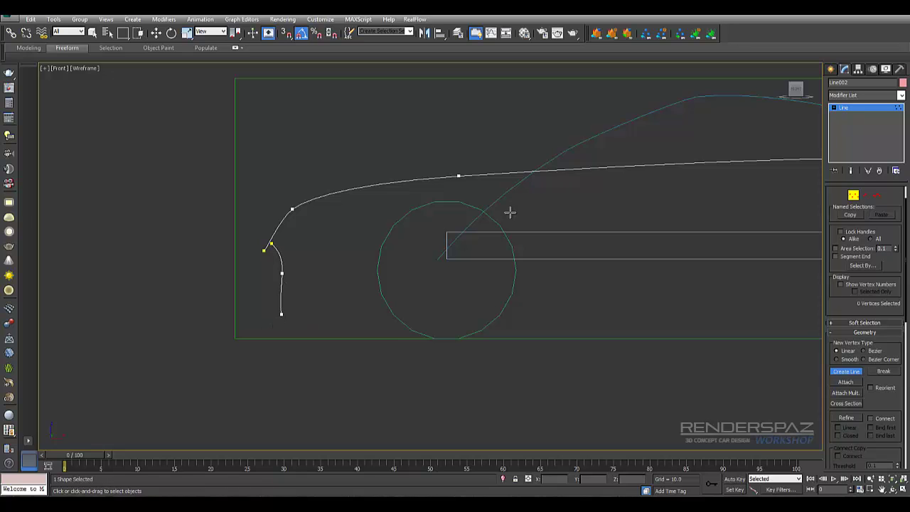
scroll(510, 212, down, 3)
middle_drag(509, 211, 534, 189)
scroll(510, 212, up, 2)
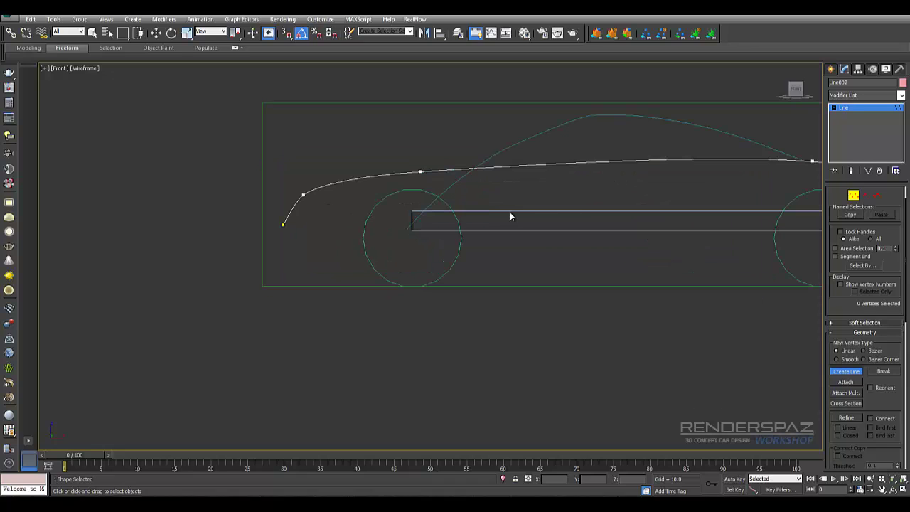
click(384, 272)
click(322, 276)
click(289, 269)
Draw two splines from the front wheel to the rear wheel, one rising rearward and a nearly flat one beneath it
middle_drag(509, 212, 698, 217)
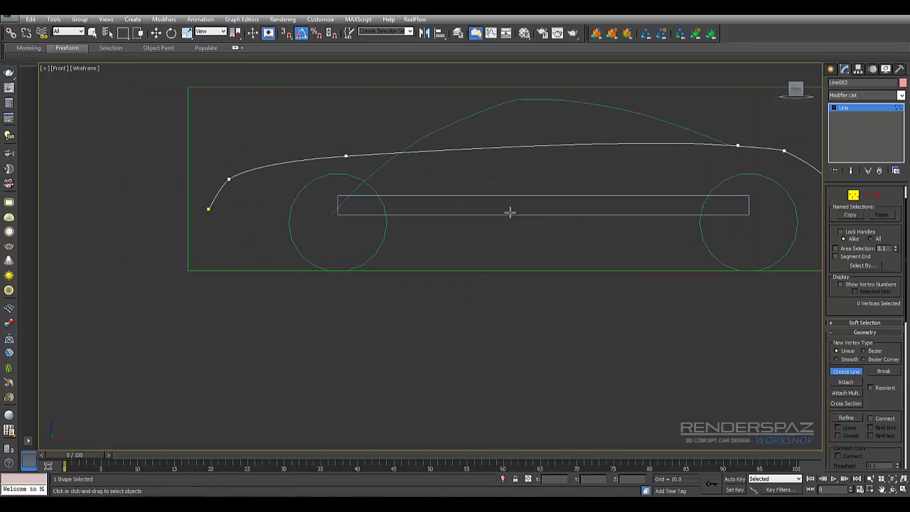
click(719, 205)
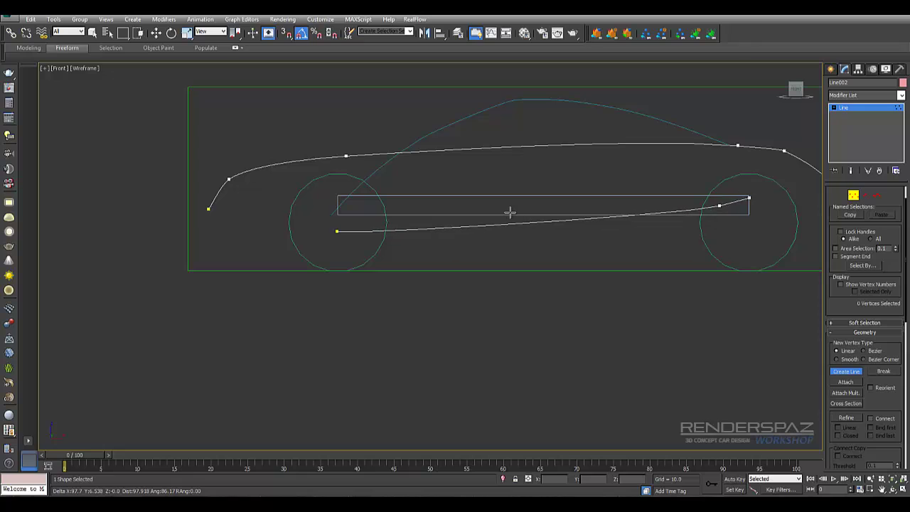
right_click(786, 231)
click(331, 243)
click(711, 240)
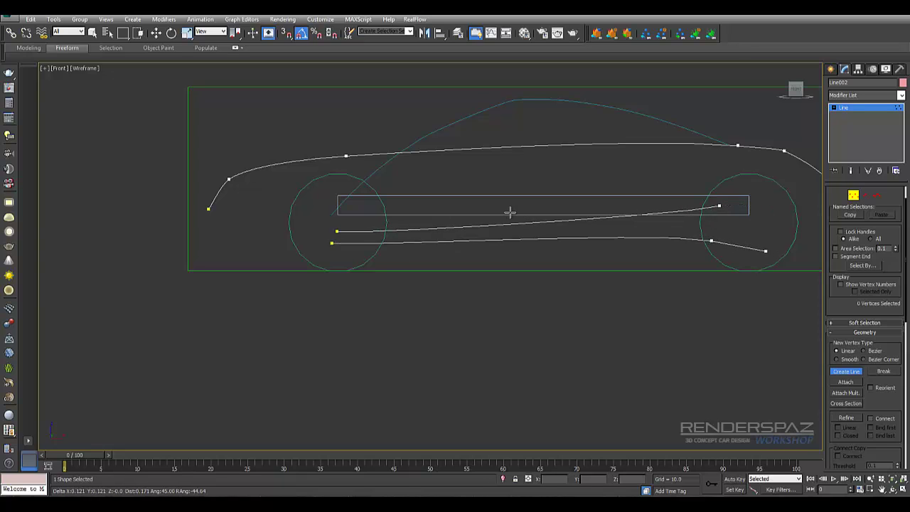
right_click(766, 254)
Draw a long lower body spline from below the nose, low across the front wheel, rising to below the tail
middle_drag(766, 255, 576, 258)
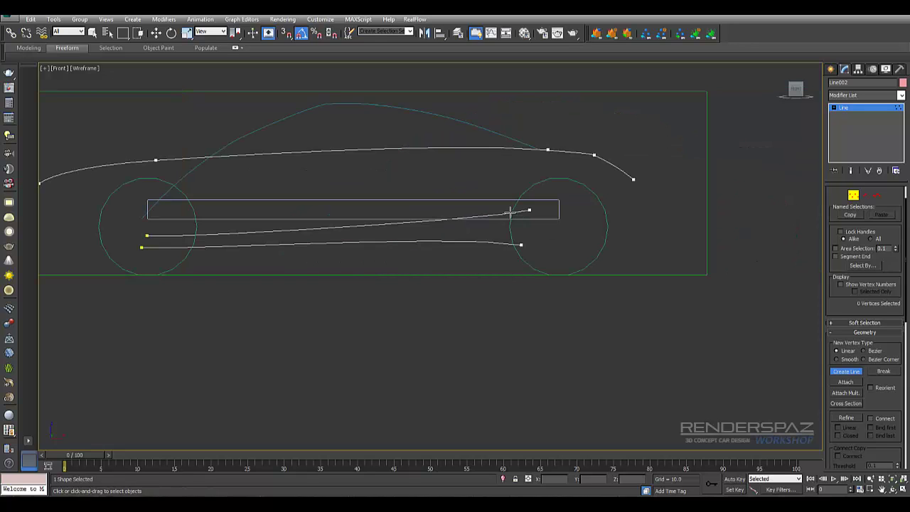
click(149, 264)
click(569, 256)
right_click(510, 211)
mouse_move(256, 211)
middle_down()
mouse_move(510, 211)
mouse_move(386, 216)
mouse_move(321, 235)
middle_up()
click(292, 253)
right_click(510, 217)
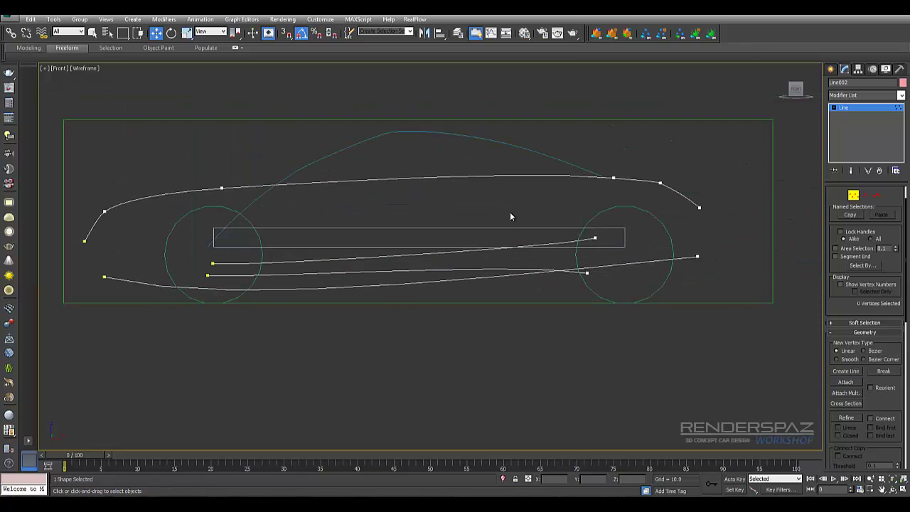
Delete the chassis box between the two wheels
middle_drag(510, 217, 648, 187)
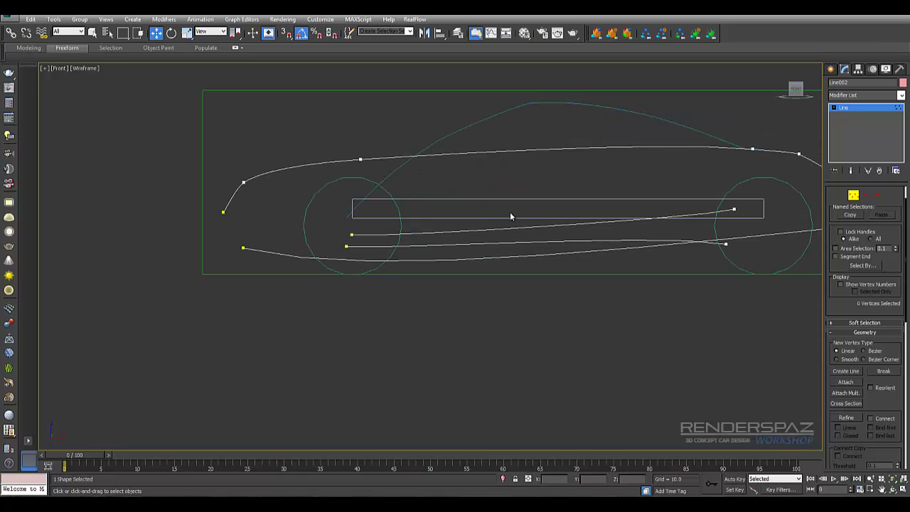
key(1)
click(509, 212)
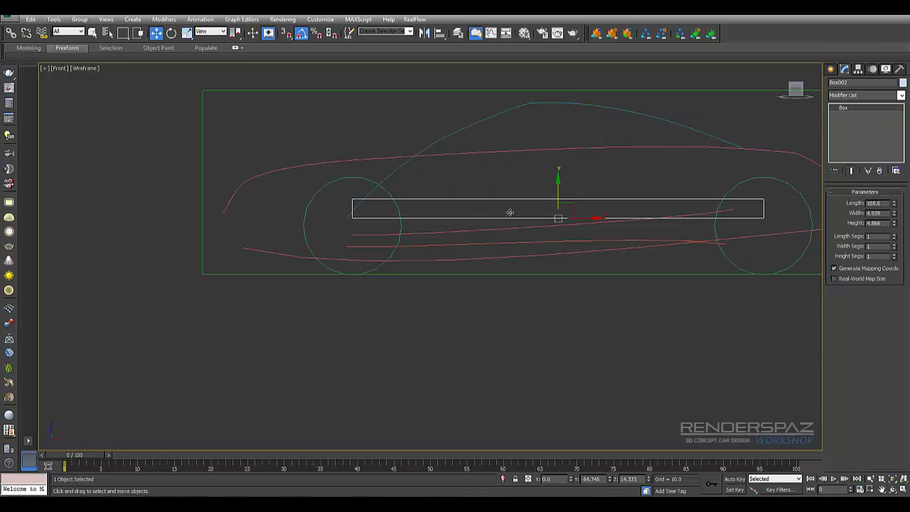
right_click(510, 216)
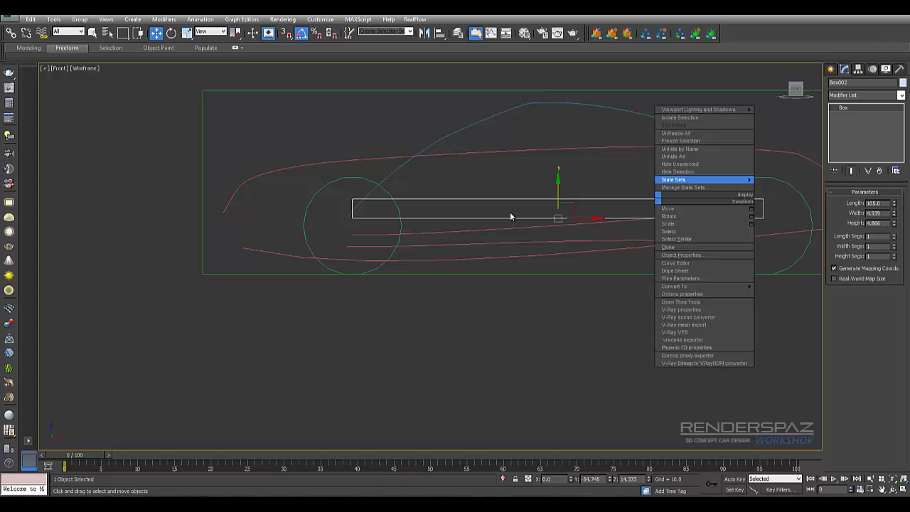
click(509, 212)
right_click(510, 212)
key(Delete)
Assign the same green object color to all objects in the scene
key(z)
key(ctrl+a)
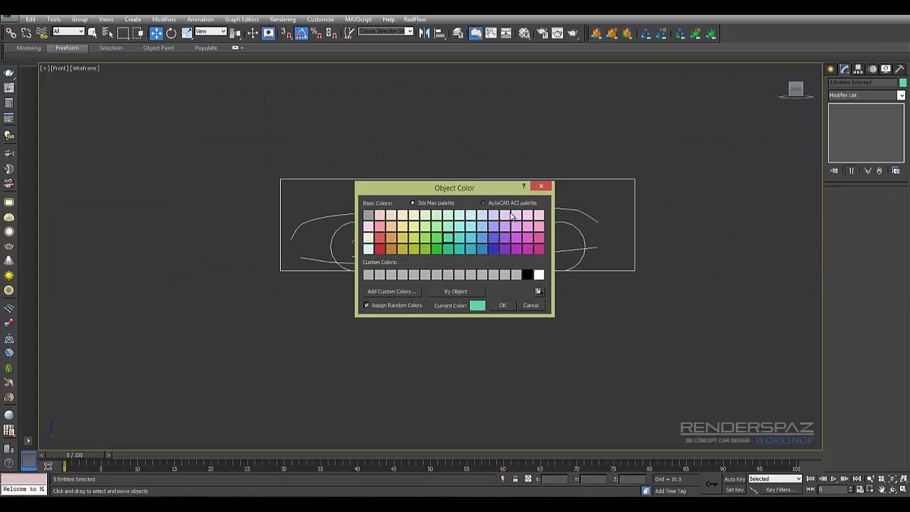
key(Return)
click(510, 216)
key(z)
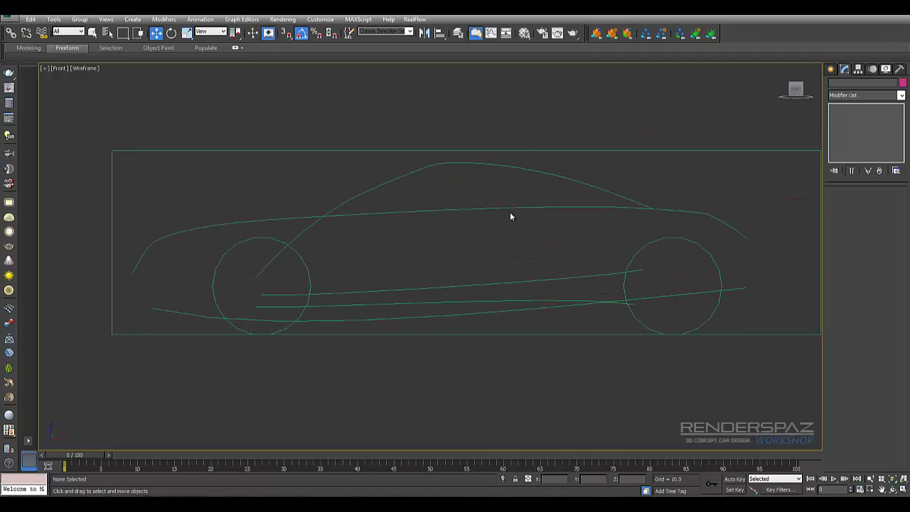
Move the body spline's vertex above the rear wheel forward so the shoulder line dips slightly between the wheels
scroll(510, 216, up, 2)
click(510, 217)
key(z)
key(1)
middle_drag(510, 211, 384, 205)
click(735, 170)
drag(610, 162, 583, 162)
click(510, 216)
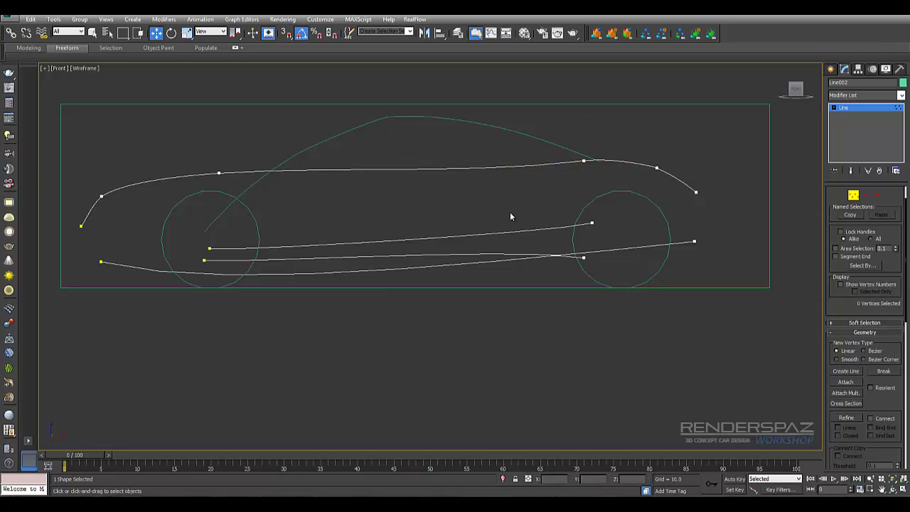
Refine the body spline's tail with a vertex just behind the rear shoulder vertex, and raise that shoulder vertex to form a small step
click(657, 168)
scroll(660, 158, up, 5)
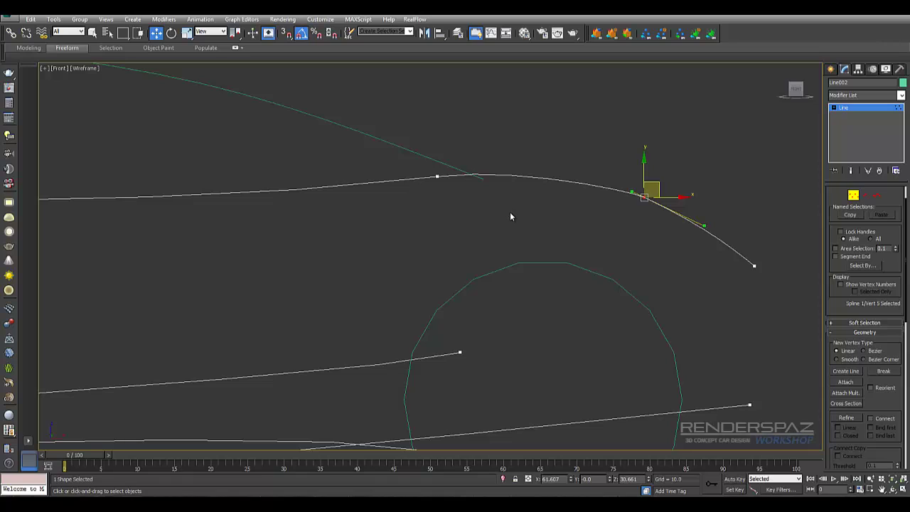
key(alt+r)
key(w)
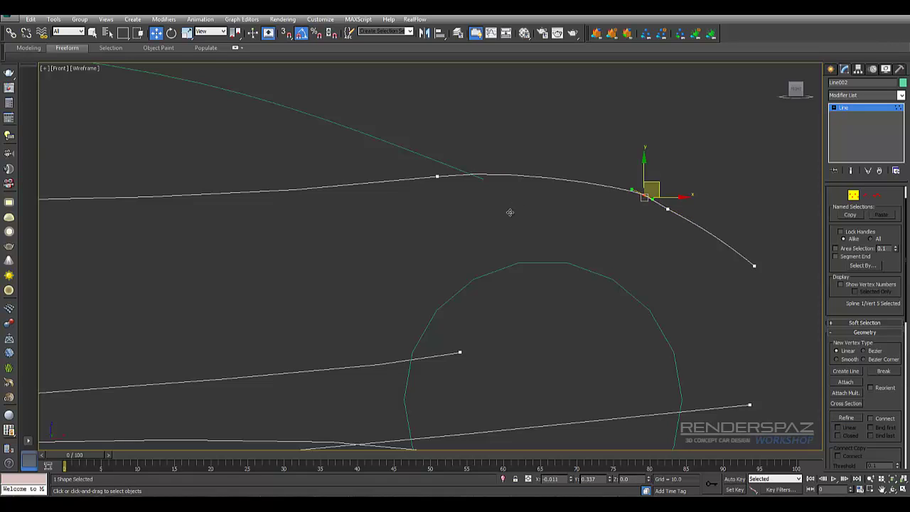
click(510, 212)
middle_drag(601, 232, 510, 217)
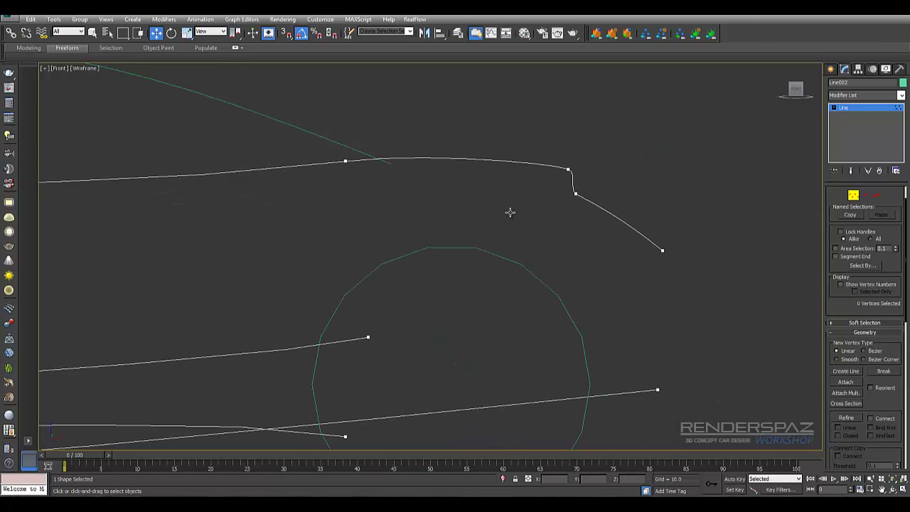
Move the added tail vertex slightly rearward and up, and the spline's rear end vertex forward and down
key(ctrl+z)
key(ctrl+z)
key(ctrl+z)
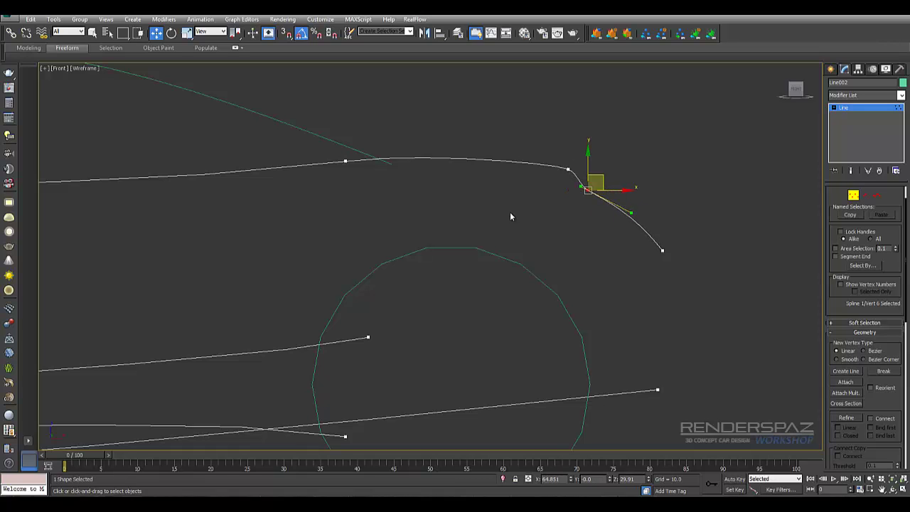
key(ctrl+z)
key(ctrl+z)
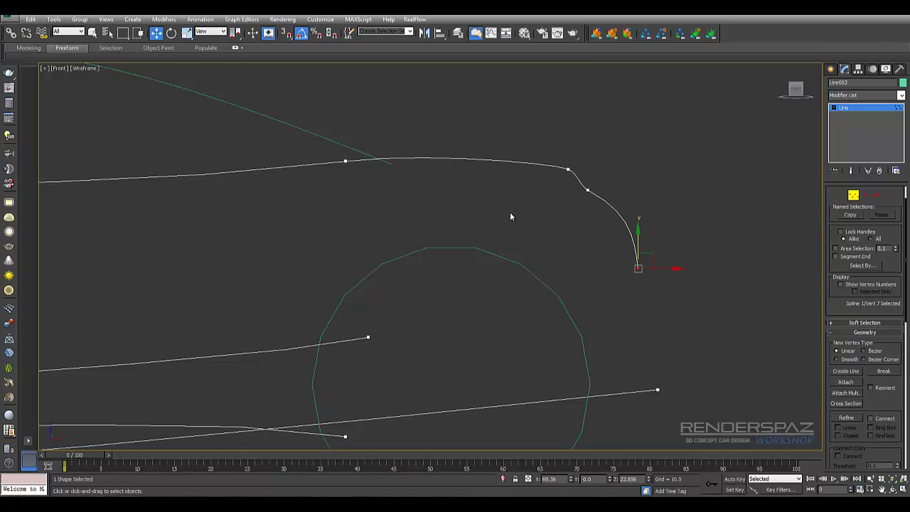
Straighten the body spline's last segment between the added tail vertex and the rear end
right_click(509, 216)
key(Escape)
key(ctrl+z)
key(ctrl+z)
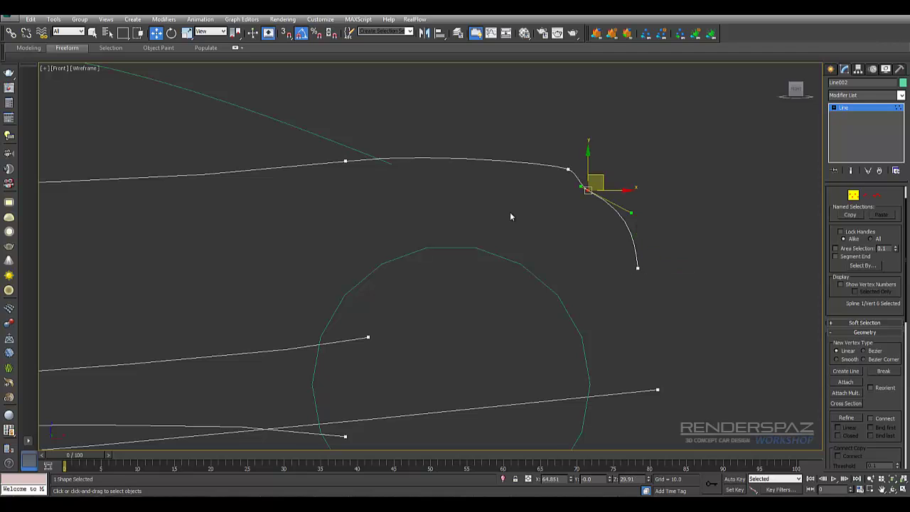
click(510, 217)
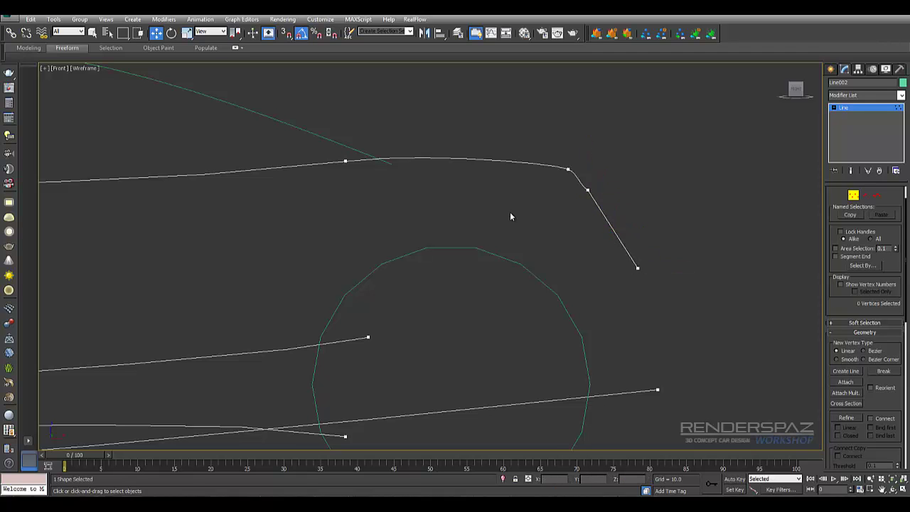
click(510, 216)
Delete the two shorter side splines between the wheels, keeping the upper and lower body splines
scroll(509, 216, down, 8)
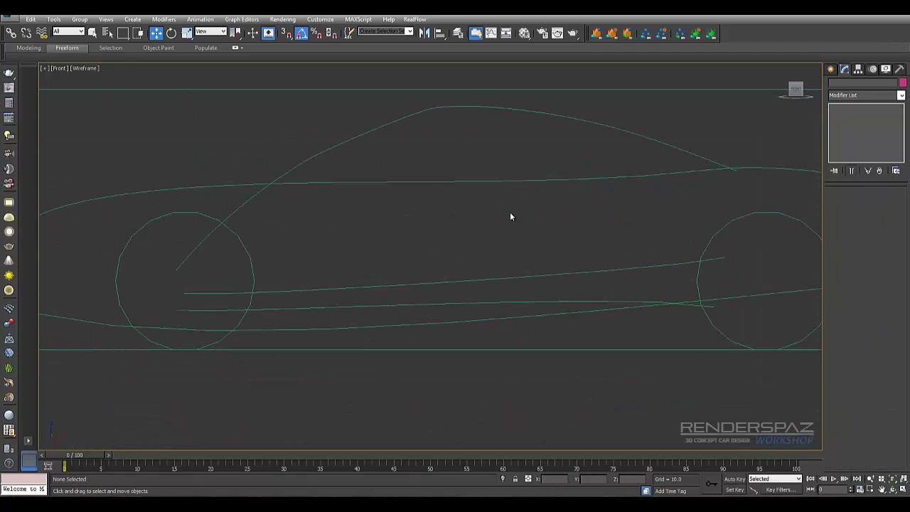
middle_drag(510, 211, 564, 198)
click(509, 212)
key(3)
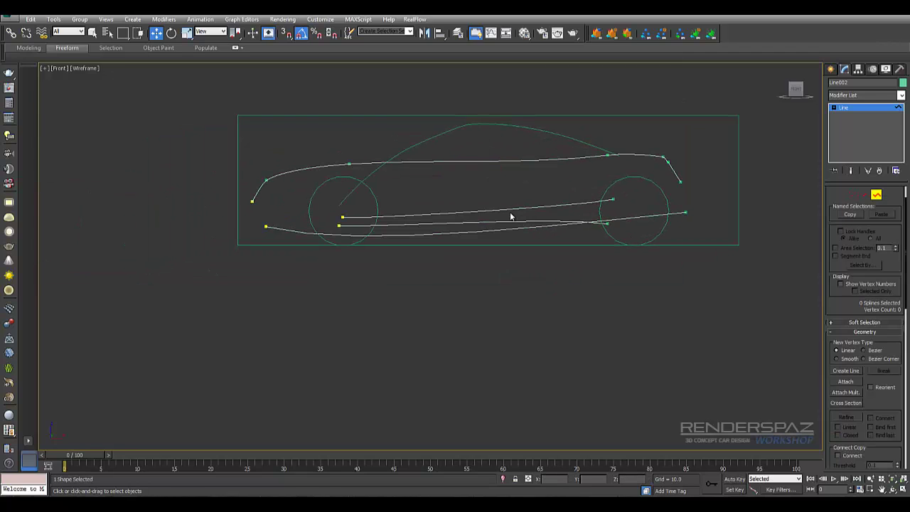
click(510, 212)
key(Delete)
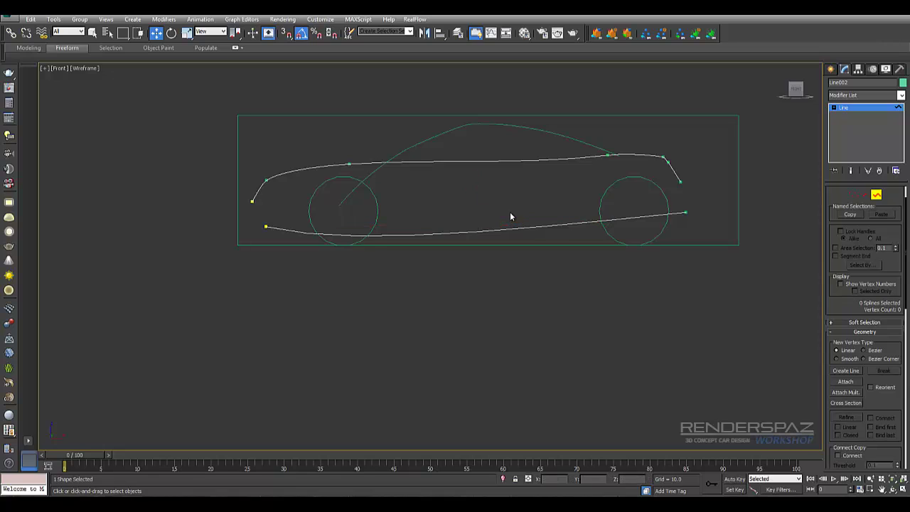
Lower the lower body spline's rear end vertex slightly and refine the spline with a new vertex just behind the front wheel
middle_drag(510, 217, 530, 204)
key(1)
click(705, 201)
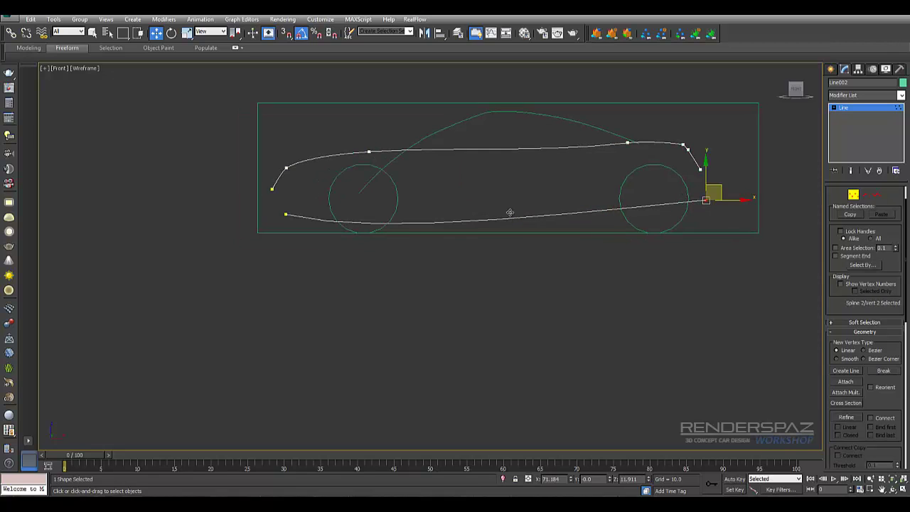
drag(705, 200, 706, 204)
click(510, 216)
key(alt+r)
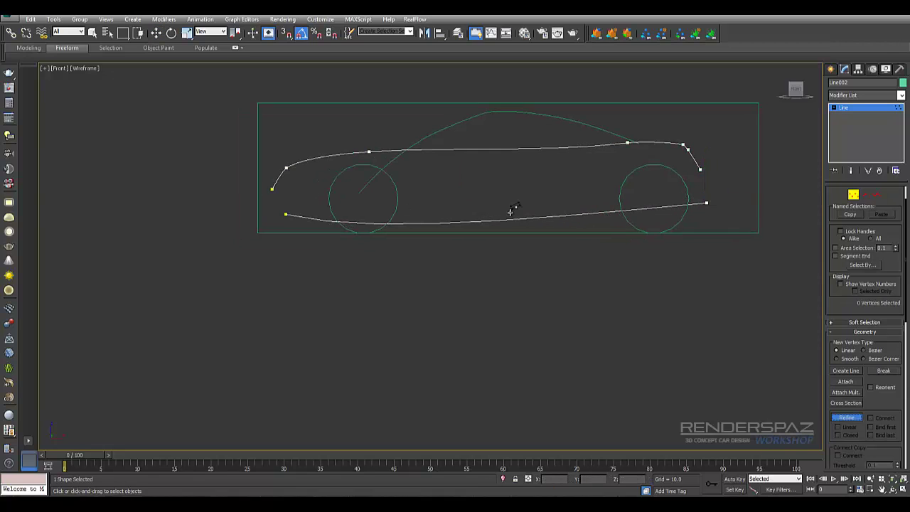
key(w)
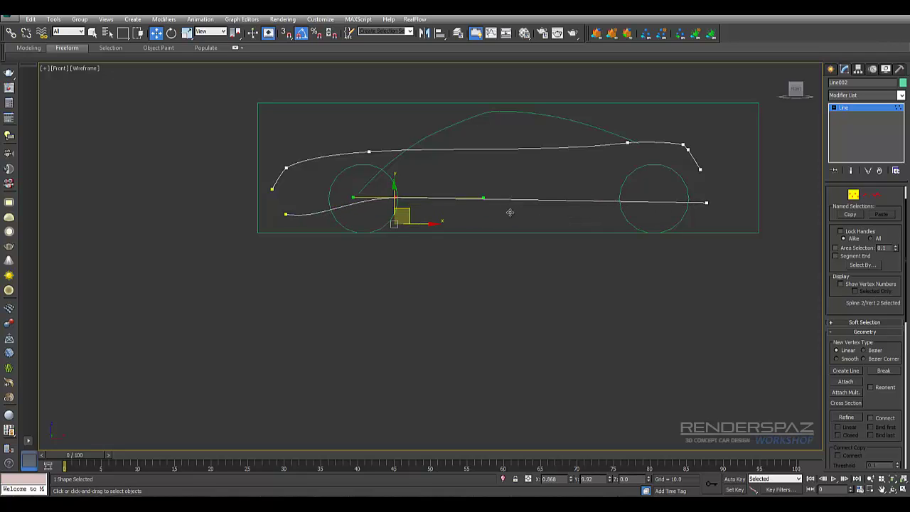
Move the lower body spline's new vertex up and rearward to about midway between the wheels
drag(510, 212, 508, 211)
click(390, 192)
scroll(510, 215, up, 3)
click(509, 216)
key(ctrl+z)
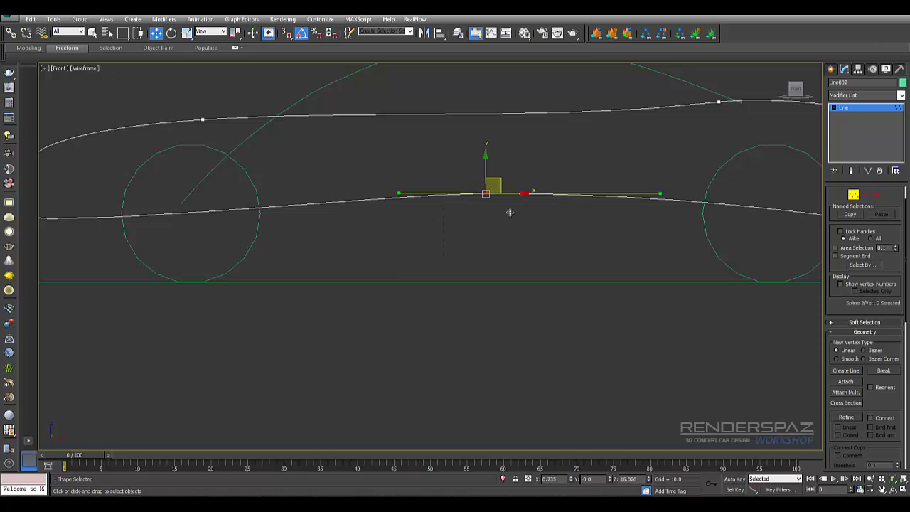
Move the lower body spline's rear end vertex forward and up so the line ends inside the rear wheel's outline
key(ctrl+z)
key(ctrl+z)
key(ctrl+z)
key(ctrl+z)
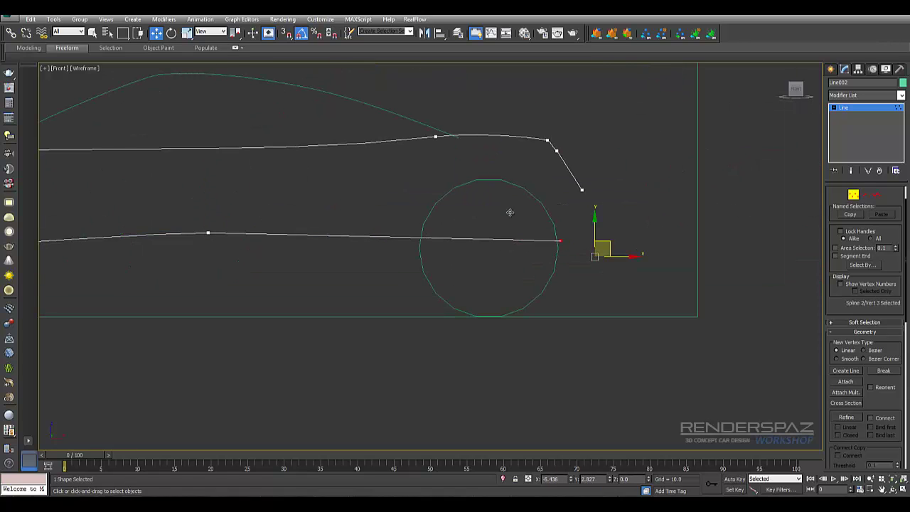
key(ctrl+z)
key(ctrl+z)
key(ctrl+z)
key(ctrl+z)
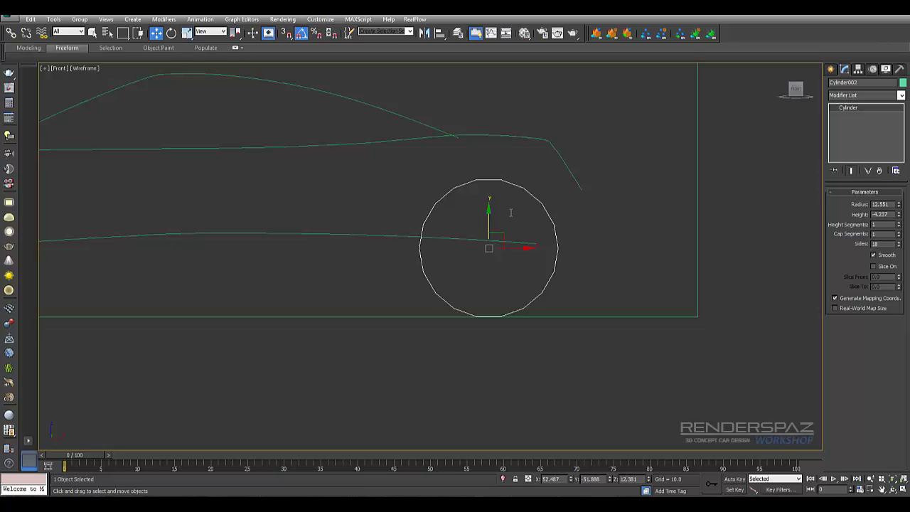
Draw a circle with a radius of about 16.2 from the rear wheel's centre as the wheel-arch outline
key(ctrl+z)
key(ctrl+z)
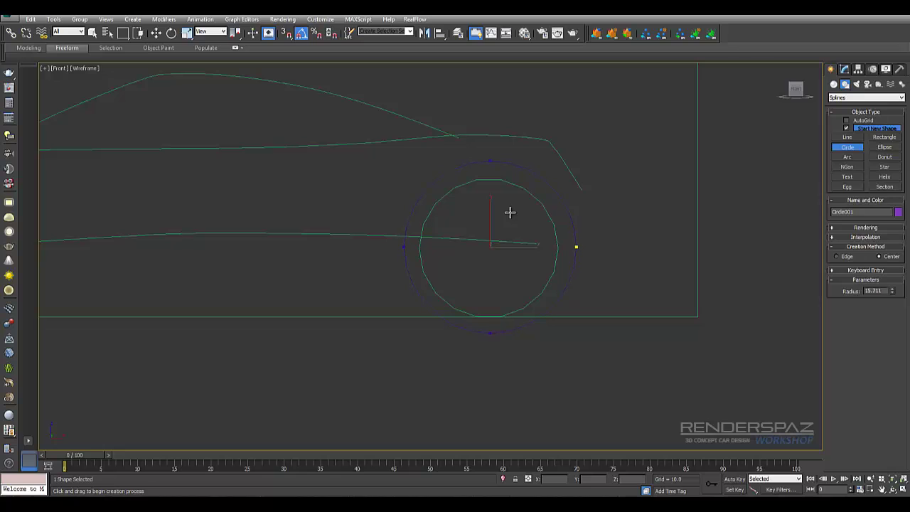
right_click(510, 212)
click(511, 216)
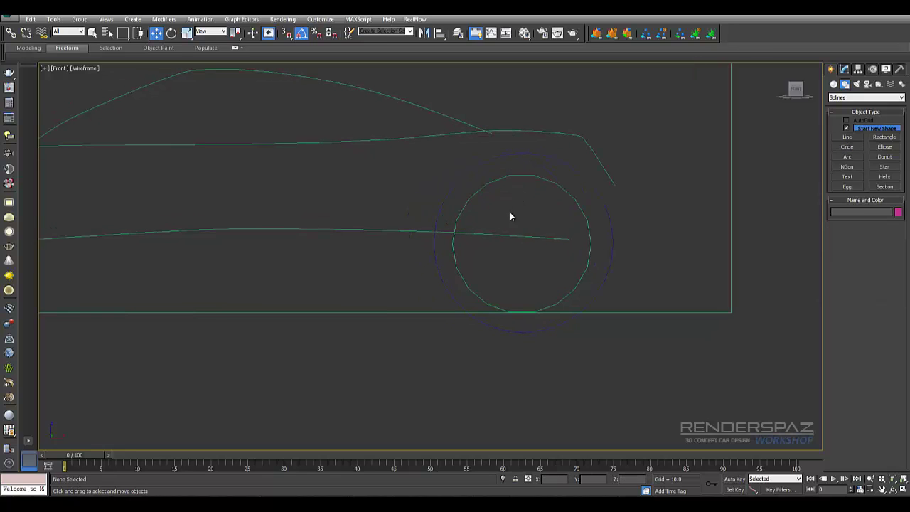
Try different green object colours on the circle around the rear wheel
key(ctrl+z)
key(u)
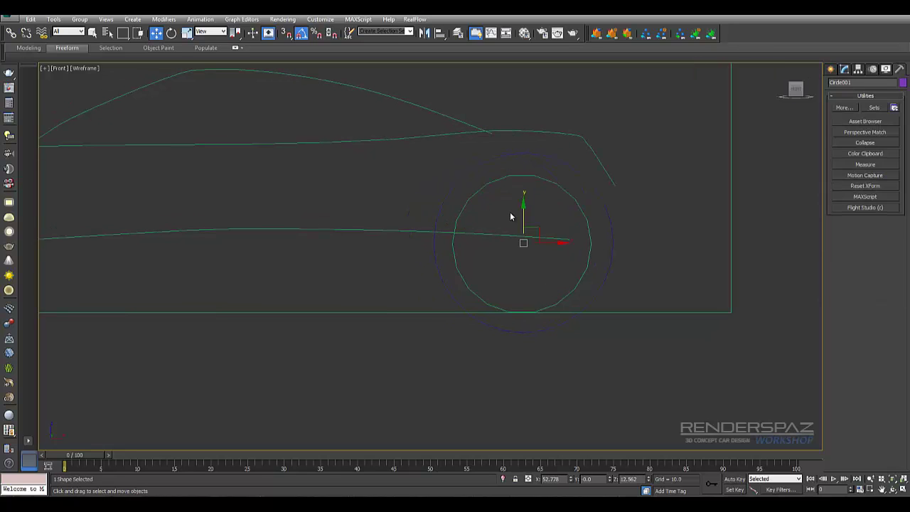
key(alt+c)
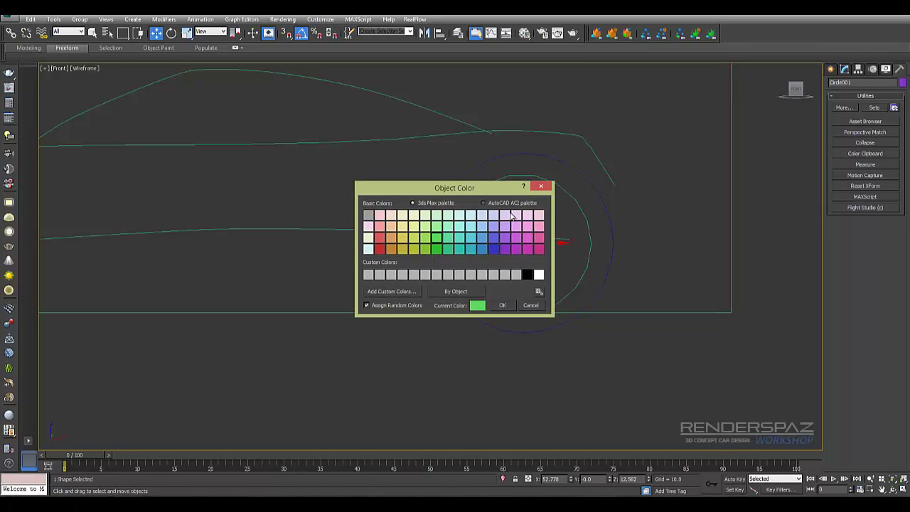
key(Return)
click(511, 217)
key(ctrl+z)
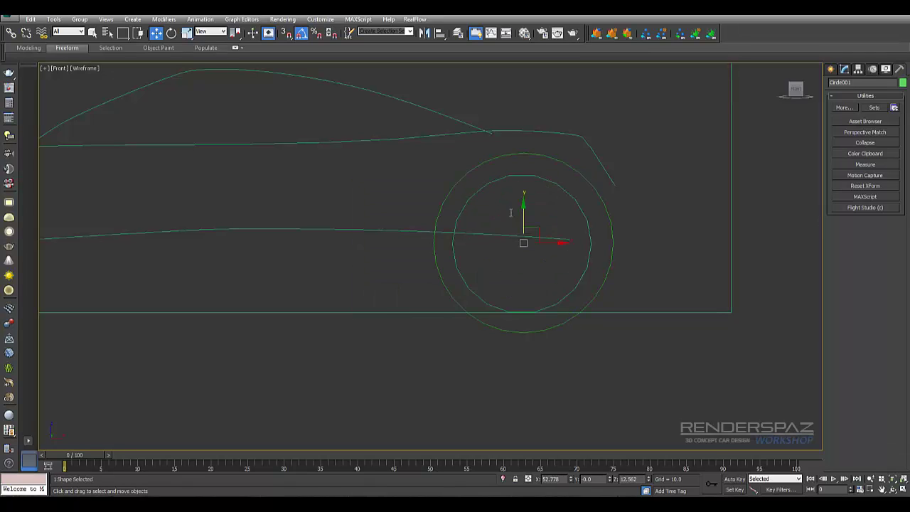
key(alt+c)
key(Return)
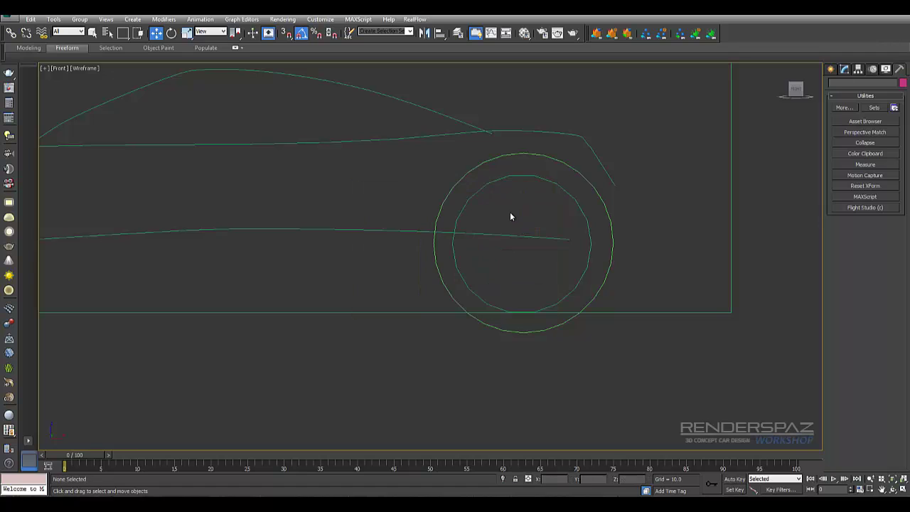
key(alt+c)
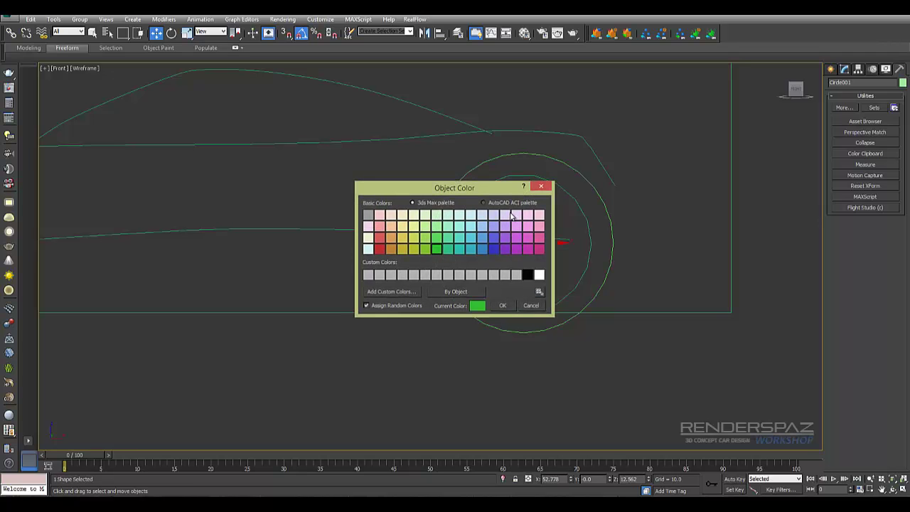
key(Return)
click(510, 214)
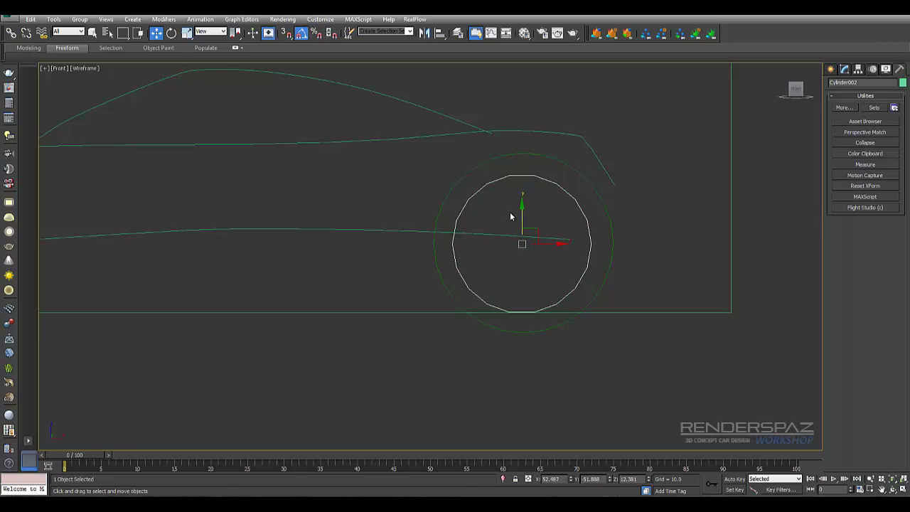
Match the rear wheel-arch circle's object colour to the teal green of the wheel cylinder
key(alt+c)
key(Escape)
key(ctrl+z)
key(alt+c)
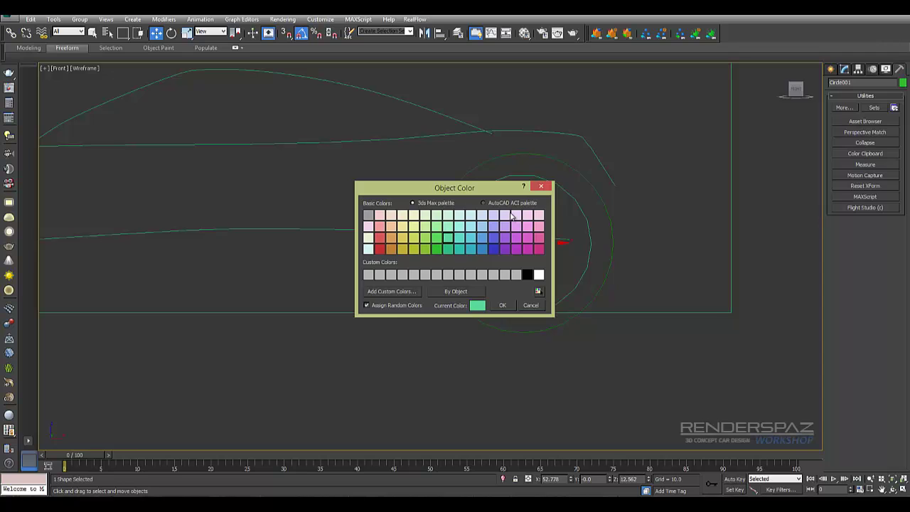
key(Escape)
click(510, 215)
key(z)
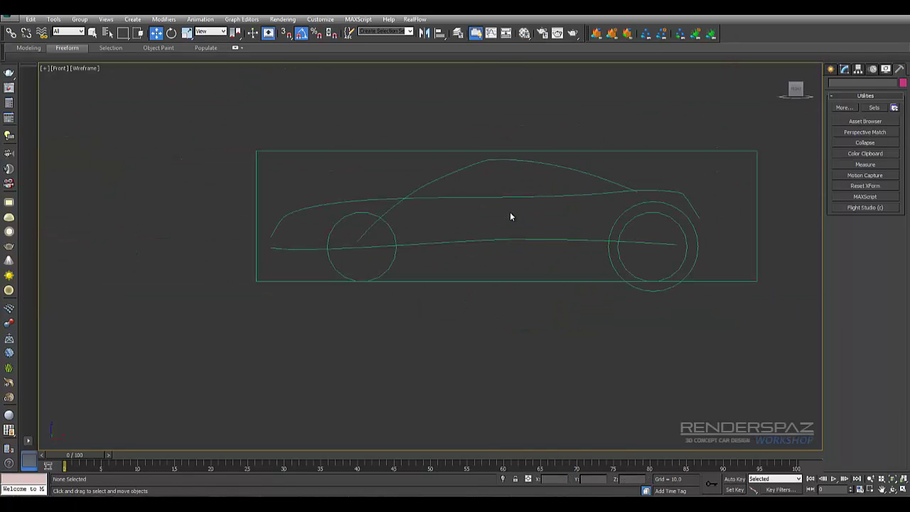
Copy the wheel-arch circle horizontally from the rear wheel and centre the copy on the front wheel
key(ctrl+z)
key(shift+z)
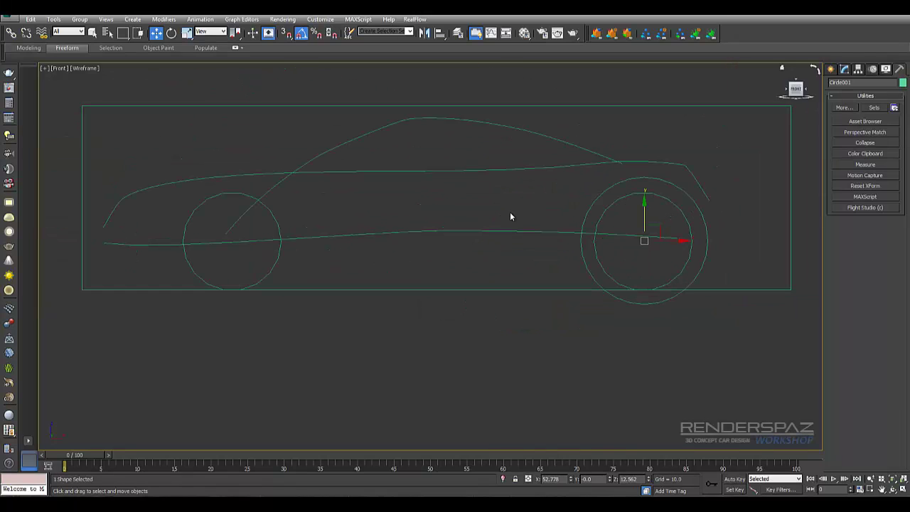
mouse_move(644, 240)
shift+mouse_down()
mouse_move(183, 240)
mouse_move(231, 240)
shift+mouse_up()
key(Return)
key(z)
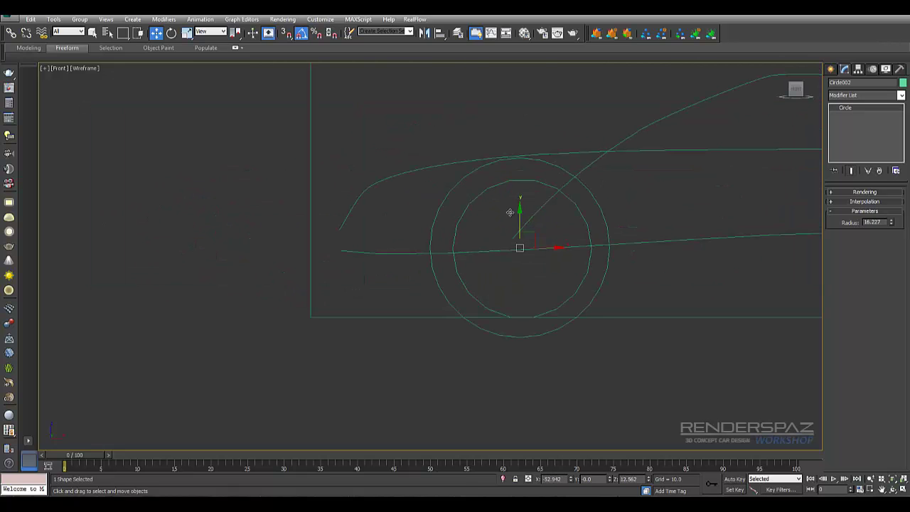
key(shift+z)
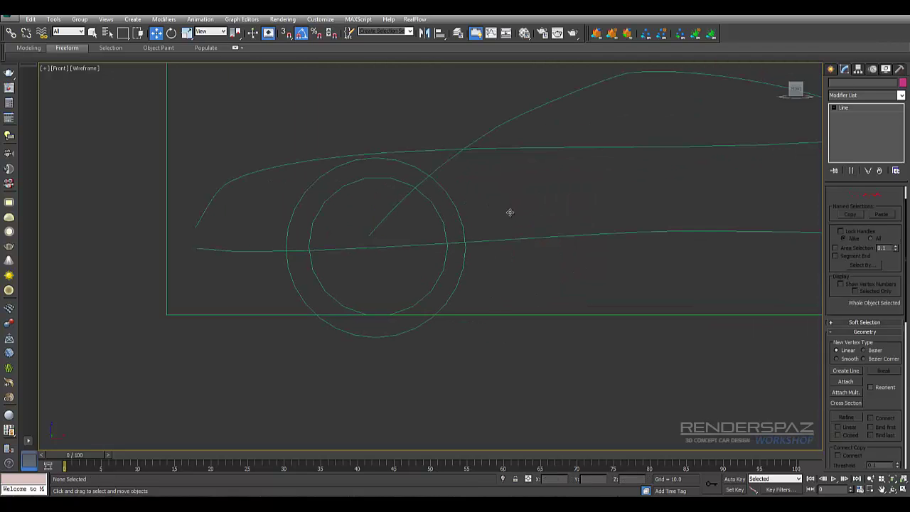
key(shift+z)
key(ctrl+z)
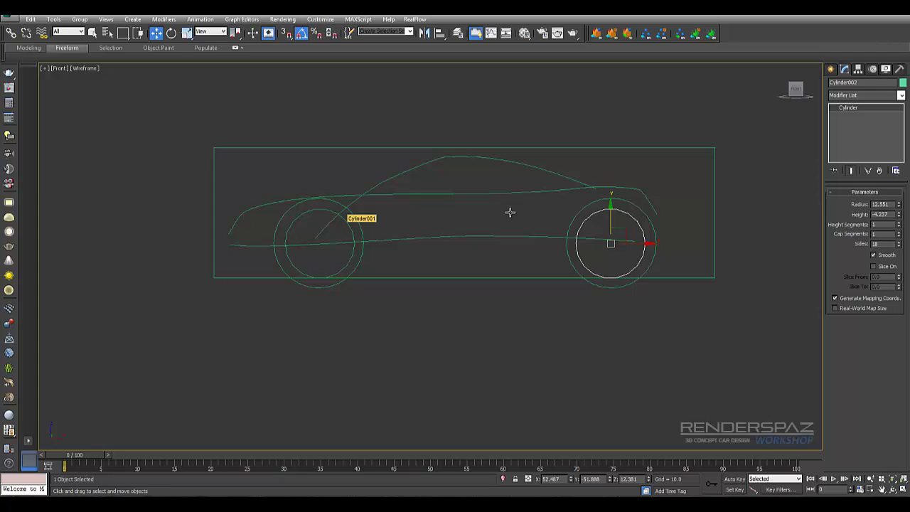
key(shift+z)
key(shift+z)
key(shift+z)
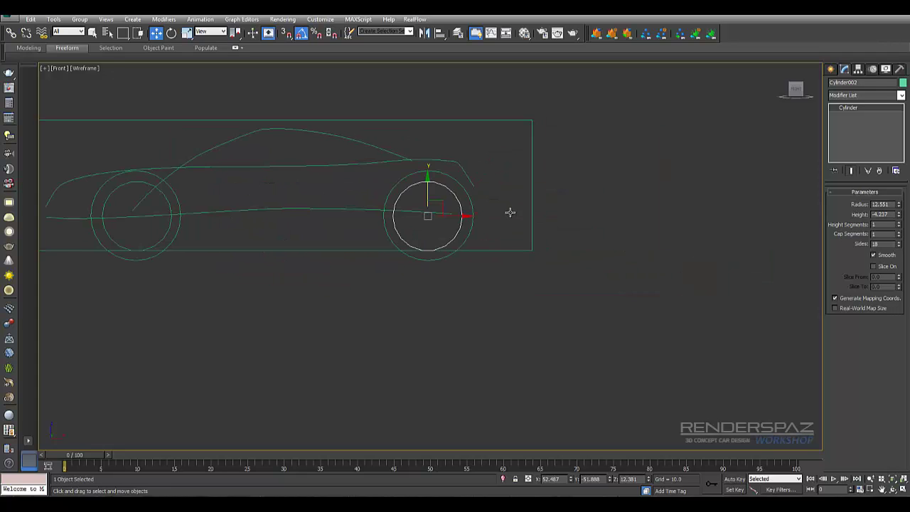
key(ctrl+z)
key(ctrl+z)
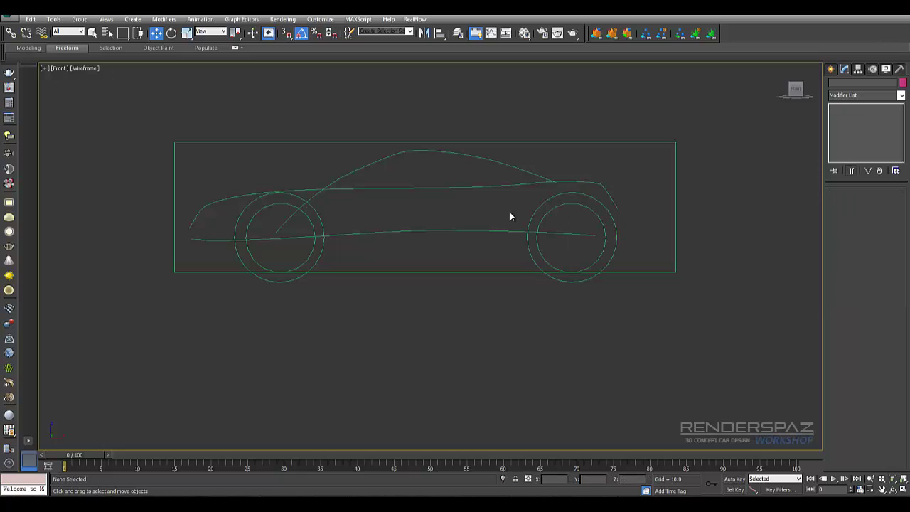
Move the upper body spline's three rear vertices rearward past the rear wheel arch and fine-tune the rear corner vertex
key(ctrl+z)
key(ctrl+z)
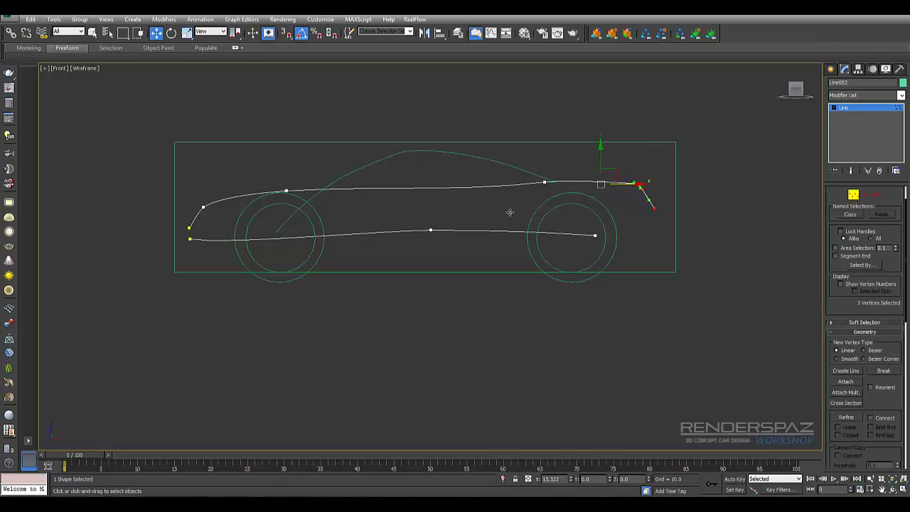
click(510, 212)
key(ctrl+z)
key(shift+z)
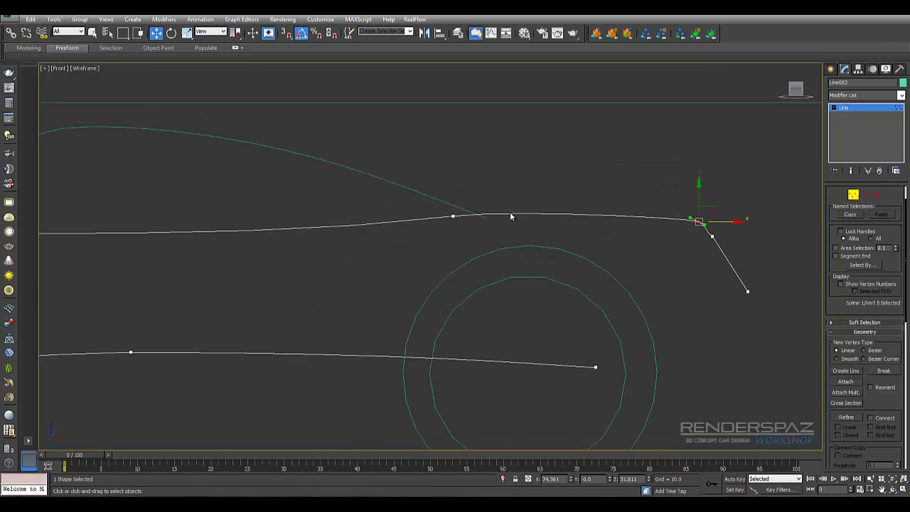
key(ctrl+z)
key(ctrl+z)
key(ctrl+z)
key(shift+z)
Move the roof spline's rear end vertex rearward and up, stretching the rear roofline over the rear wheel
key(ctrl+z)
key(ctrl+z)
key(ctrl+z)
key(ctrl+z)
key(ctrl+z)
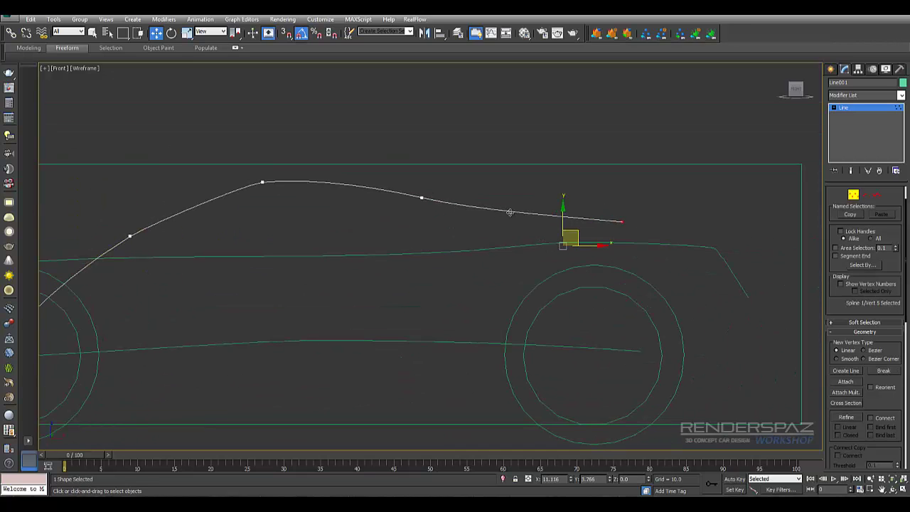
key(ctrl+z)
key(shift+z)
key(shift+z)
Raise the roof spline's fourth vertex level with the third and straighten the segment running down to the rear end
key(ctrl+z)
key(ctrl+z)
key(shift+z)
key(ctrl+z)
key(ctrl+z)
Move the roof spline's second vertex slightly forward and down along the windshield
key(ctrl+z)
key(ctrl+z)
key(ctrl+z)
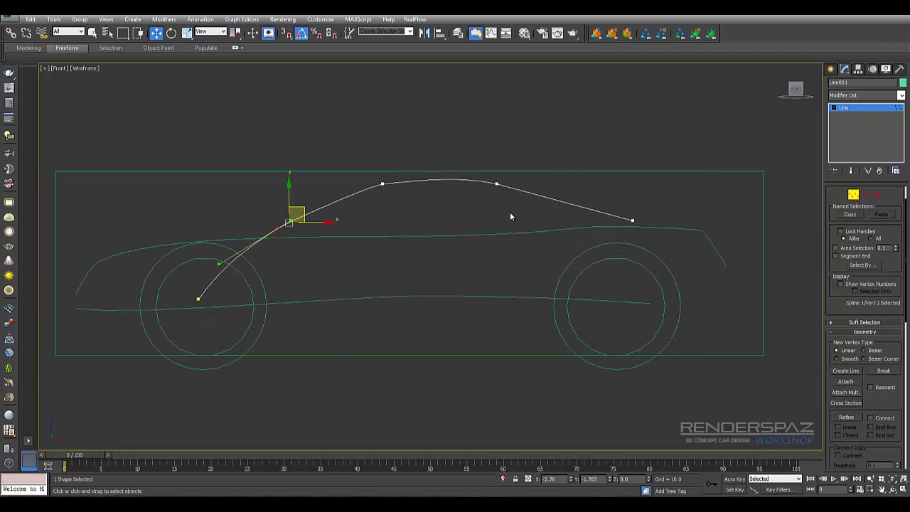
key(shift+z)
key(shift+z)
Flatten the roof's top curve by adjusting the tangent handles of its third and fourth vertices
key(ctrl+z)
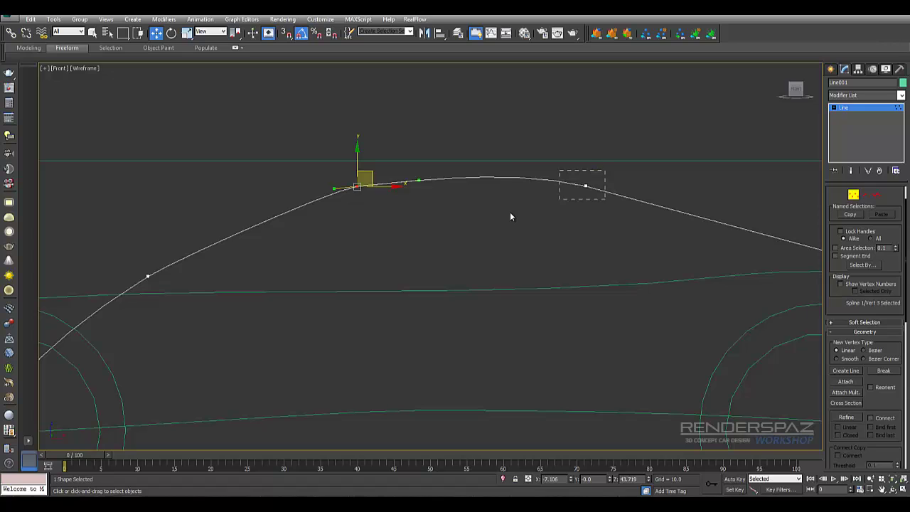
key(ctrl+z)
key(ctrl+z)
key(ctrl+z)
key(ctrl+z)
key(shift+z)
key(ctrl+z)
Refine the rear roof segment with a new vertex near its middle and move the end vertex onto the upper body spline
key(shift+z)
key(shift+z)
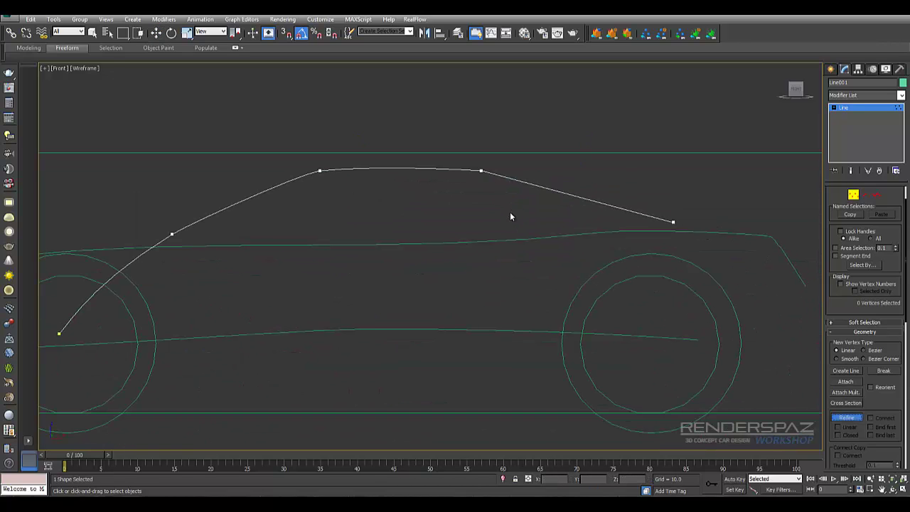
click(547, 186)
right_click(511, 215)
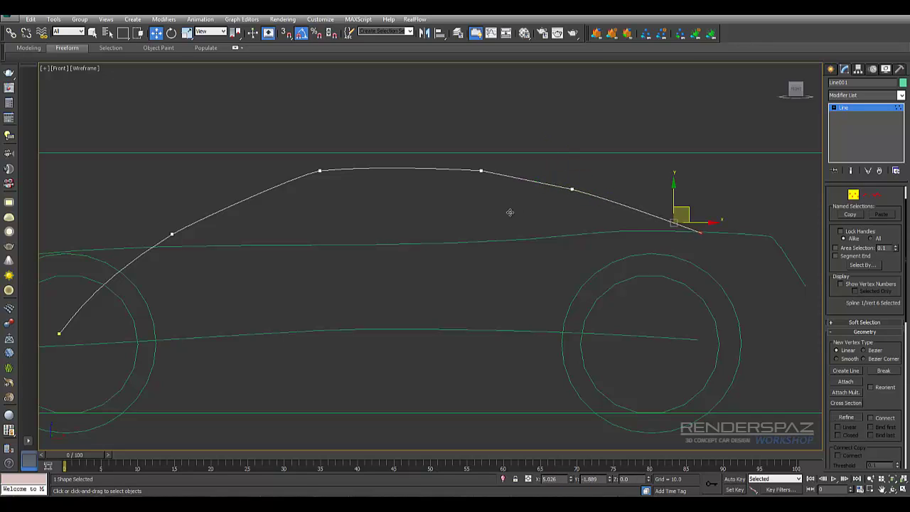
Smooth the rear roofline around the new vertex and shift that vertex slightly rearward and down
key(Page_Up)
key(Page_Up)
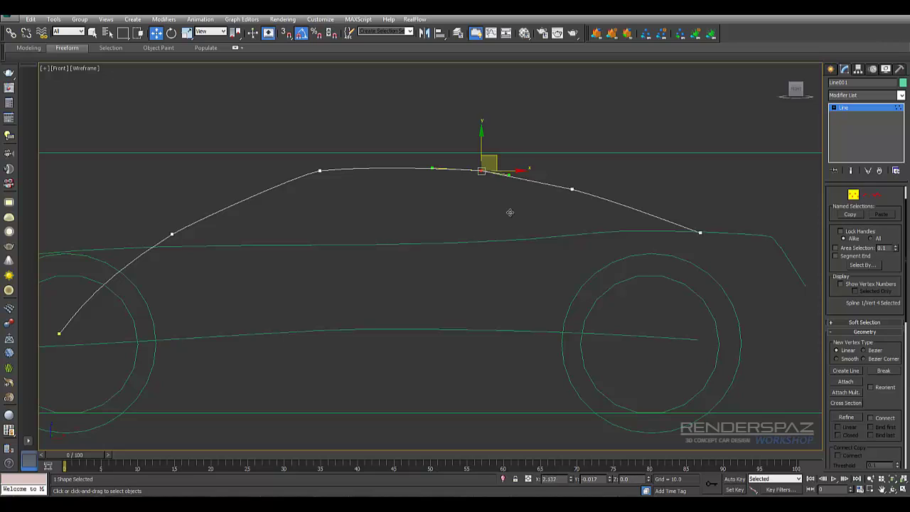
key(Page_Down)
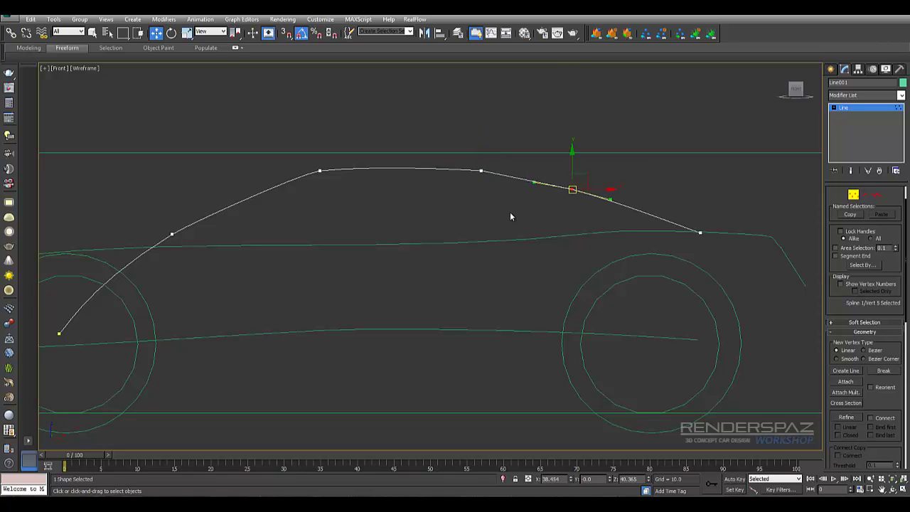
right_click(510, 217)
click(501, 122)
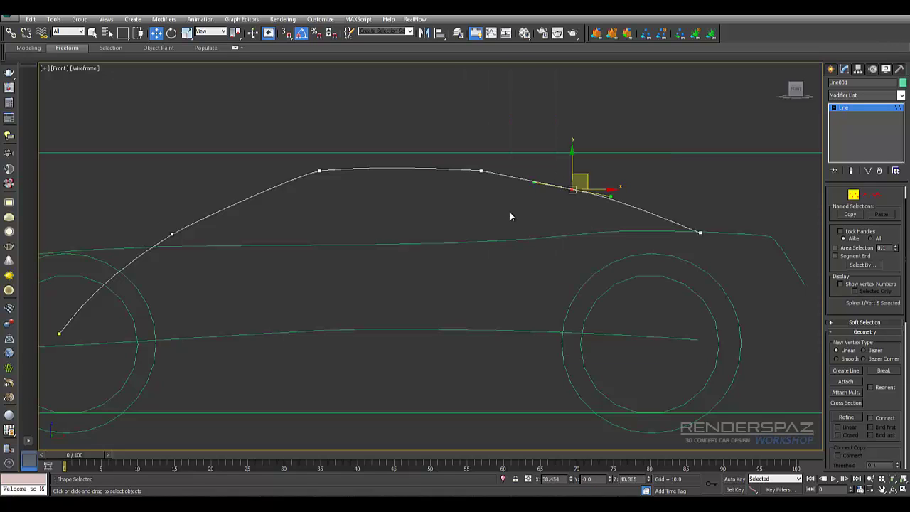
click(510, 213)
scroll(510, 217, down, 3)
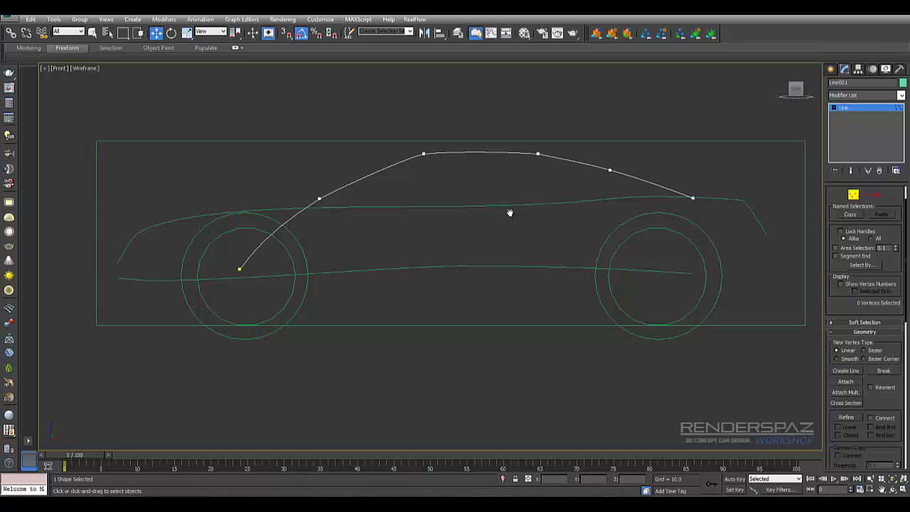
Select the roof spline's three front vertices and move them slightly rearward together
key(ctrl+b)
click(510, 215)
key(ctrl+z)
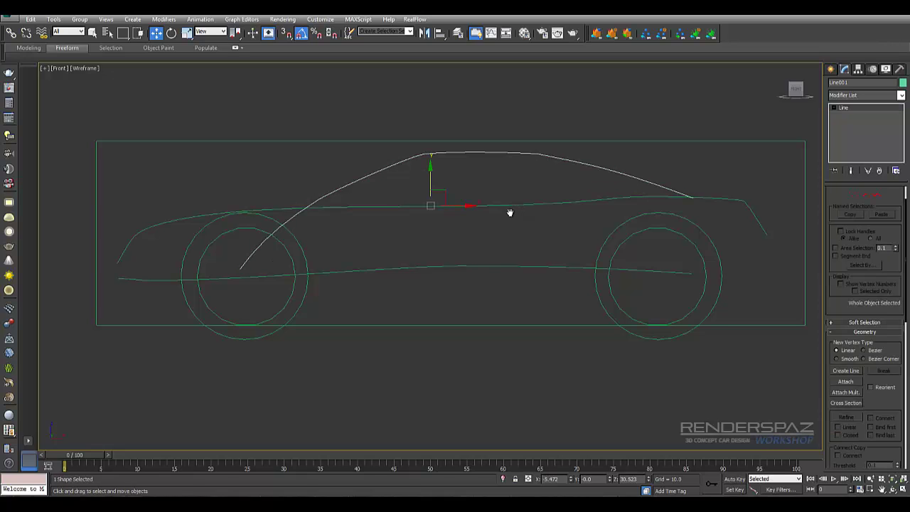
key(1)
drag(126, 105, 427, 264)
click(510, 217)
drag(381, 243, 441, 281)
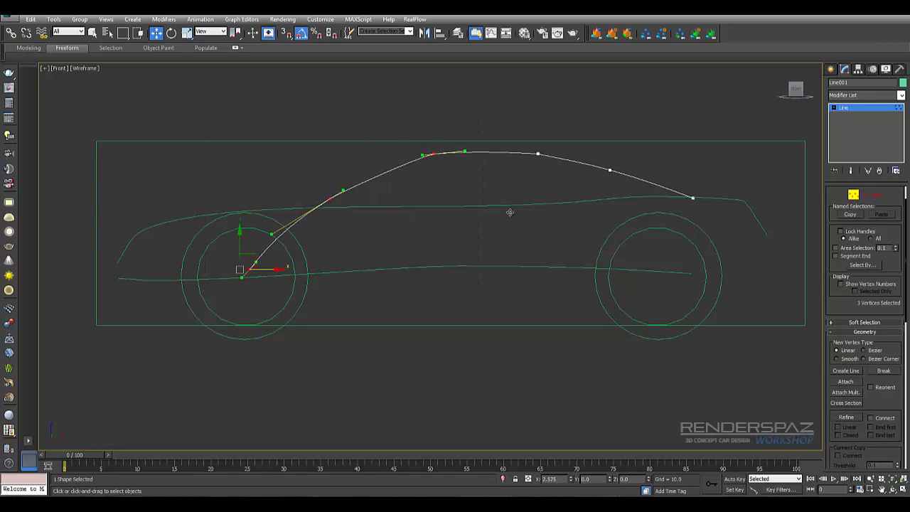
Move the roof spline's front end vertex slightly forward and its second vertex forward and down near the front arch
click(334, 198)
click(511, 217)
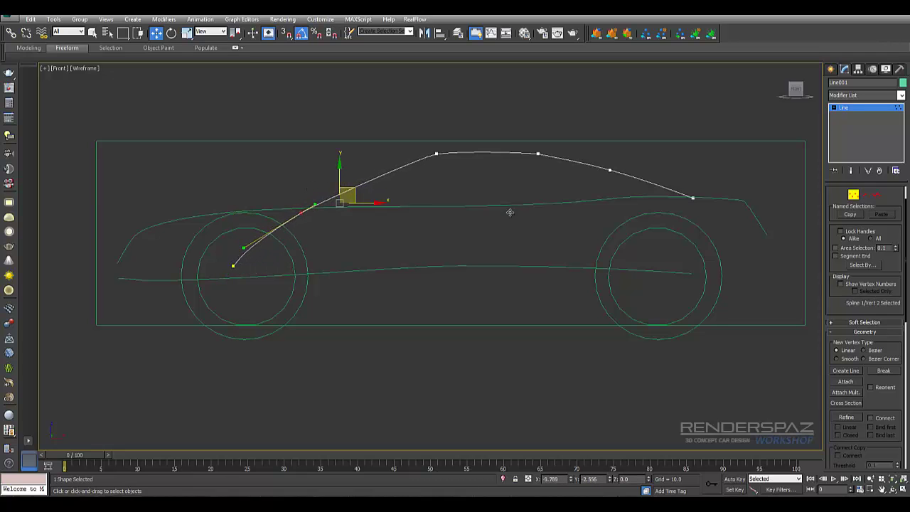
click(510, 217)
scroll(510, 217, up, 5)
scroll(511, 217, down, 3)
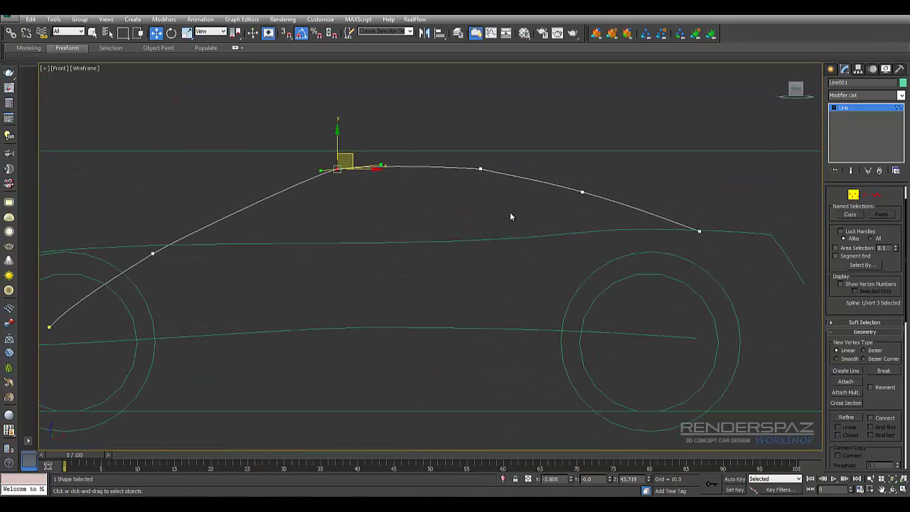
Move the roof's front top vertex slightly forward and the rear end vertex slightly rearward along the upper body spline
drag(509, 212, 510, 212)
click(510, 211)
click(510, 211)
click(510, 211)
click(510, 211)
click(507, 211)
Nudge the roof spline's fifth vertex slightly rearward and up to even out the rear roofline
click(583, 191)
middle_drag(539, 240, 510, 216)
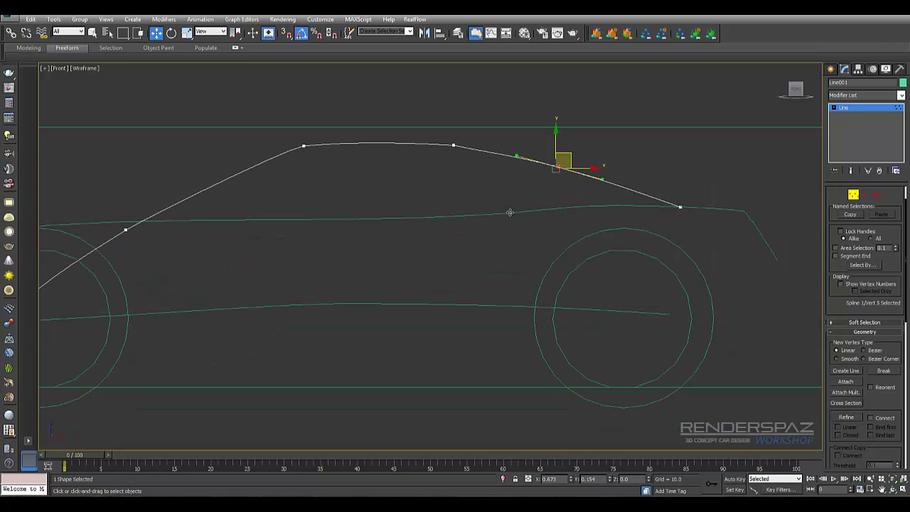
click(509, 216)
key(ctrl+z)
key(shift+z)
Create a line in the body shape from the upper spline's tail, through the lower spline between the wheels, to the front wheel's lower part
key(1)
key(shift+z)
key(ctrl+z)
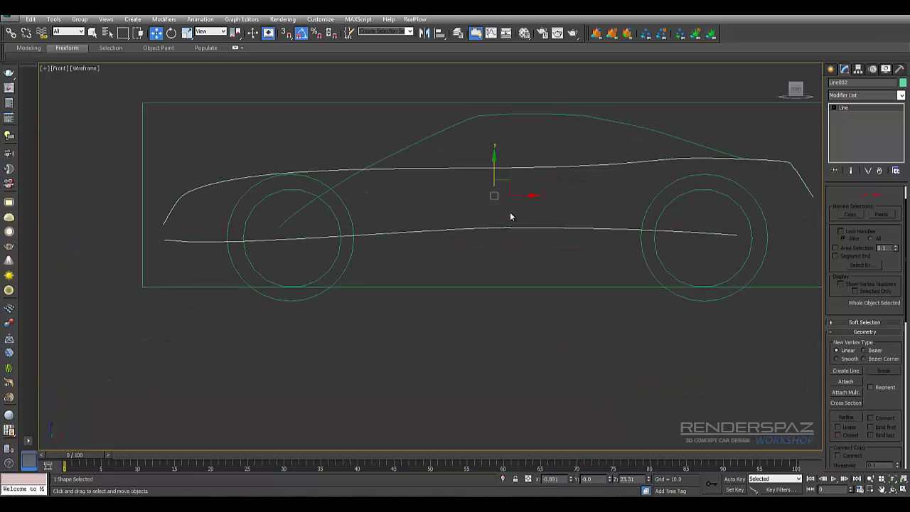
click(846, 370)
click(761, 160)
click(571, 227)
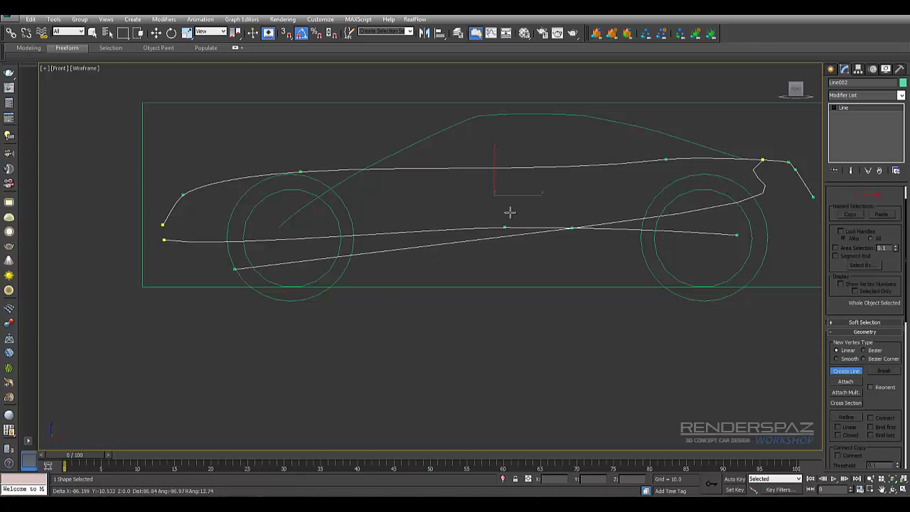
right_click(509, 212)
Delete the old lower body spline and place a vertex of the new line just above the rear wheel arch
key(3)
key(ctrl+a)
key(1)
key(w)
mouse_move(629, 189)
mouse_down()
mouse_move(618, 183)
mouse_move(677, 164)
mouse_move(661, 163)
mouse_move(664, 146)
mouse_up()
scroll(510, 215, up, 2)
click(510, 217)
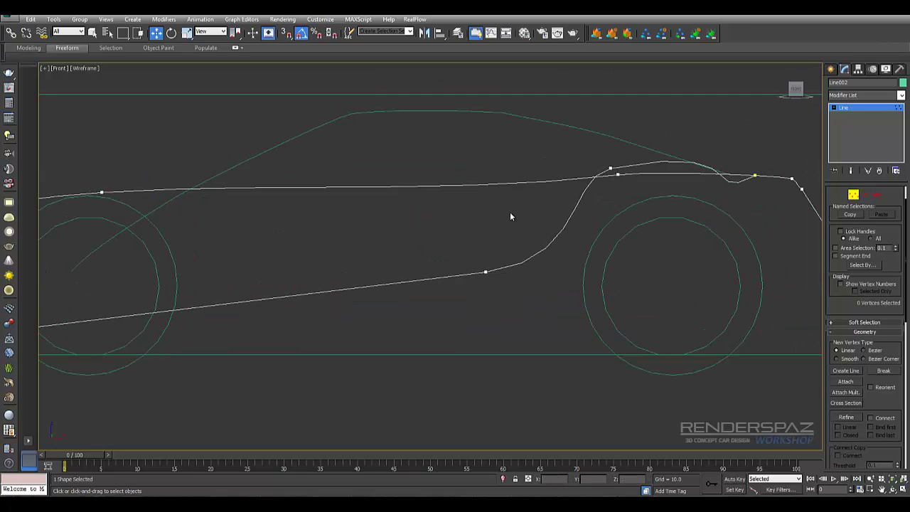
Try extending the new line by moving its rear end vertex rearward, just behind the upper spline's tail corner
key(ctrl+z)
middle_drag(723, 200, 510, 217)
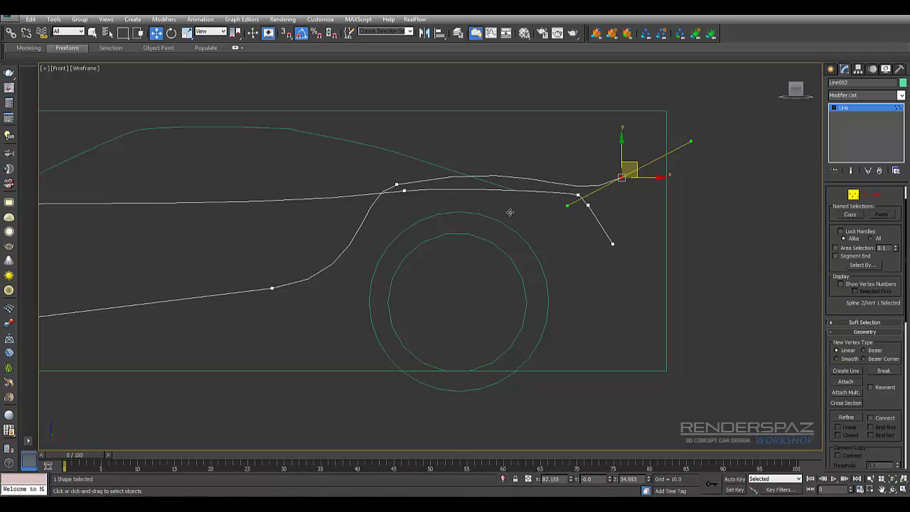
key(ctrl+z)
key(ctrl+z)
key(ctrl+z)
key(ctrl+z)
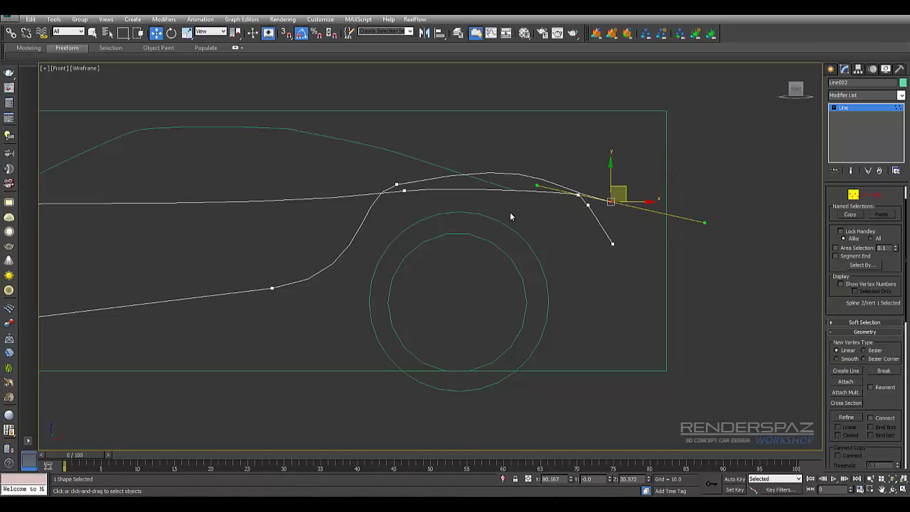
key(shift+z)
key(shift+z)
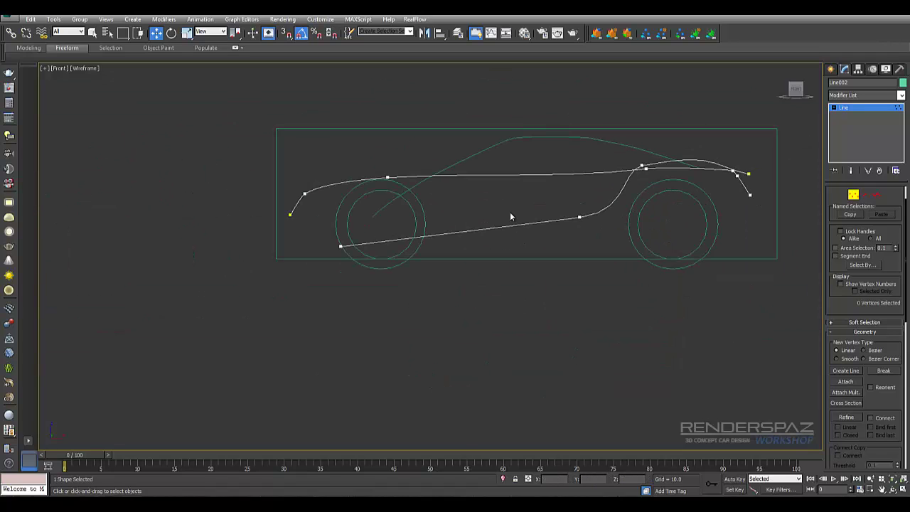
Move the new line's vertex between the wheels forward and slightly down
key(ctrl+z)
key(ctrl+z)
key(ctrl+z)
key(ctrl+z)
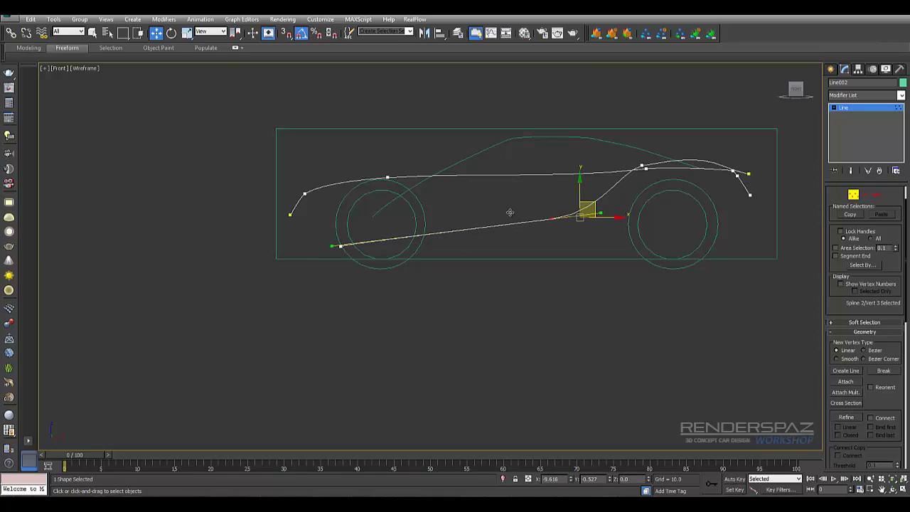
key(ctrl+z)
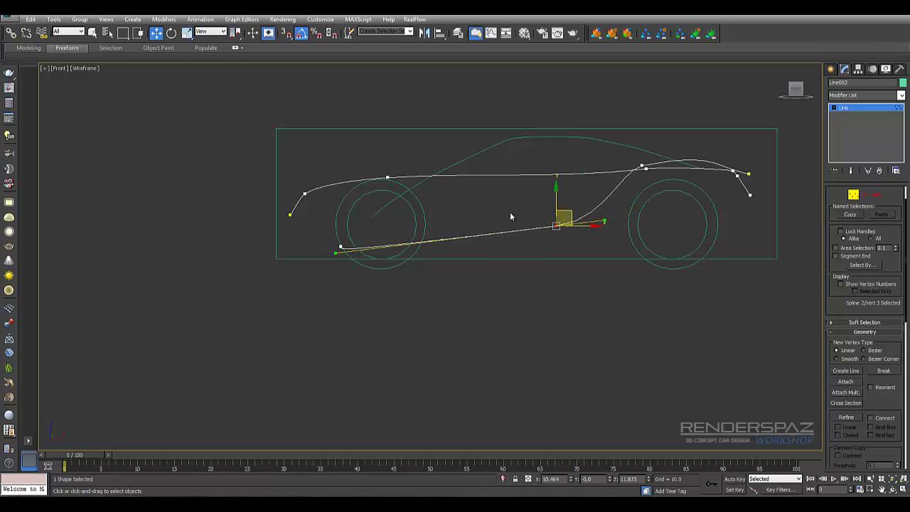
key(ctrl+z)
key(ctrl+z)
key(ctrl+z)
key(ctrl+z)
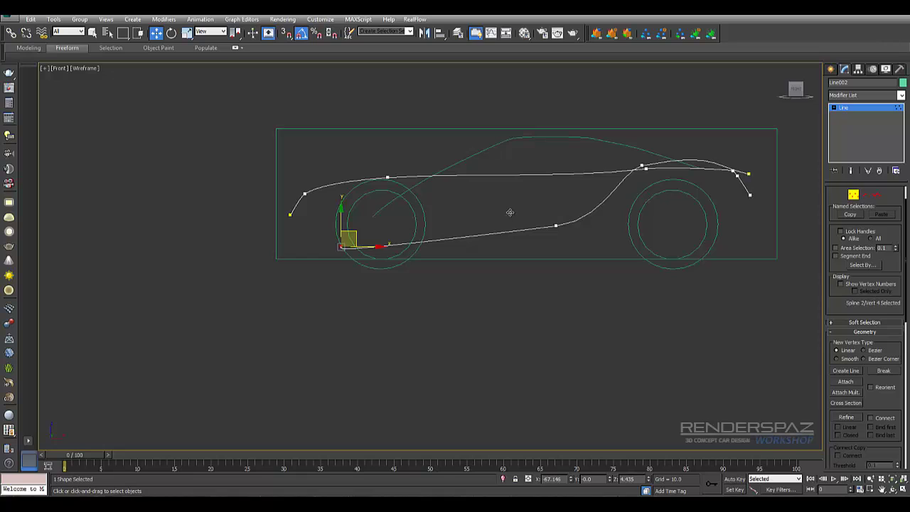
scroll(511, 217, up, 2)
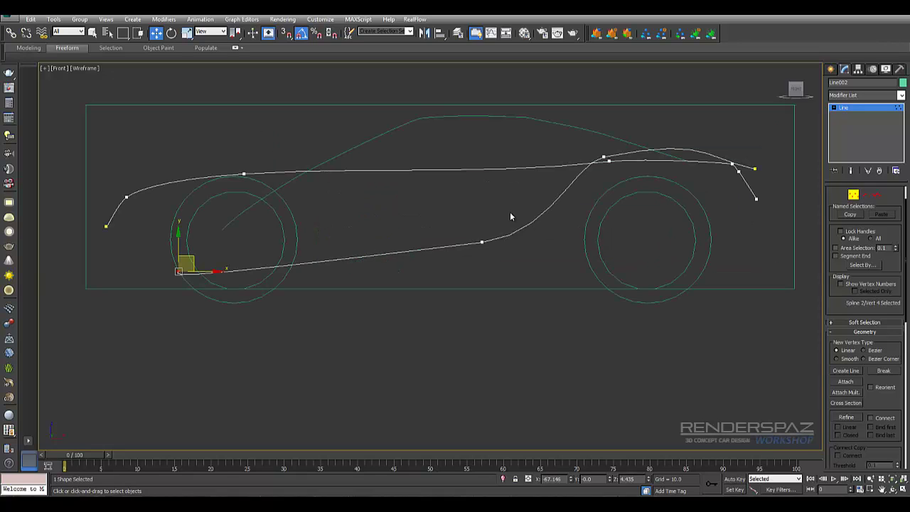
Delete the new line's rearmost vertex and nudge the remaining end vertex above the rear wheel slightly rearward
key(ctrl+z)
key(ctrl+z)
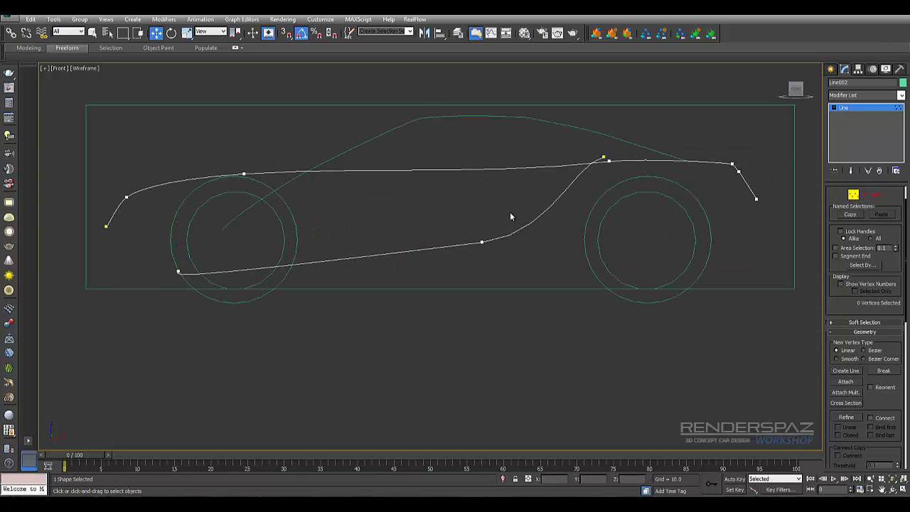
key(ctrl+z)
key(ctrl+z)
key(ctrl+z)
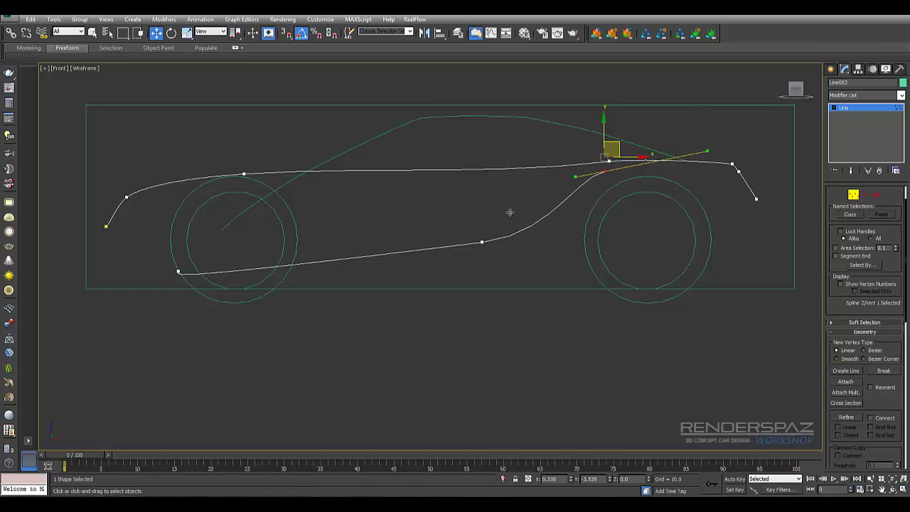
key(ctrl+z)
key(ctrl+z)
key(ctrl+z)
key(ctrl+z)
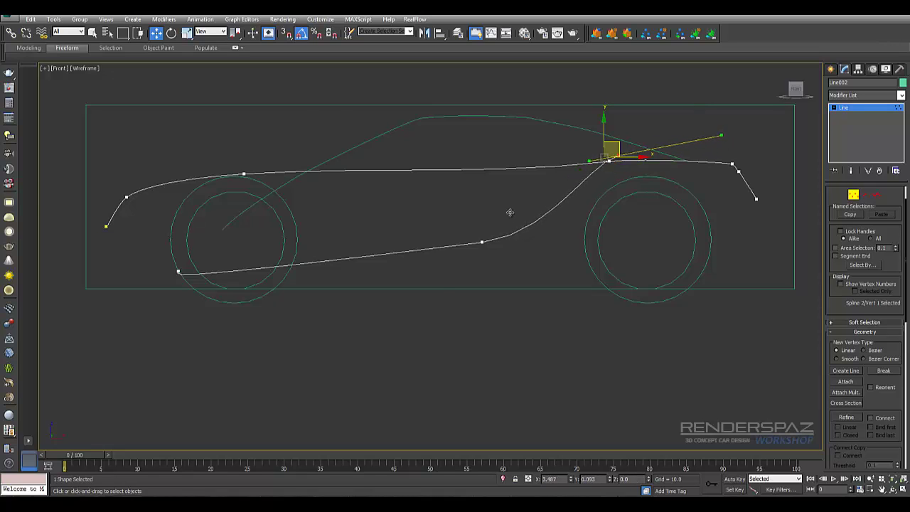
key(ctrl+z)
Move the new line's front end vertex forward to below the nose, just above the bounding rectangle's lower edge
scroll(510, 212, up, 3)
key(ctrl+z)
key(ctrl+z)
key(ctrl+z)
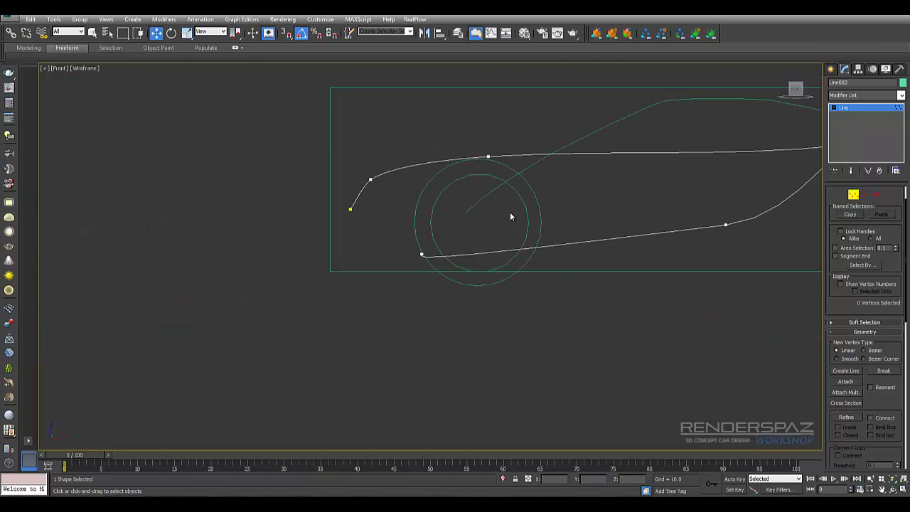
key(ctrl+z)
right_click(411, 228)
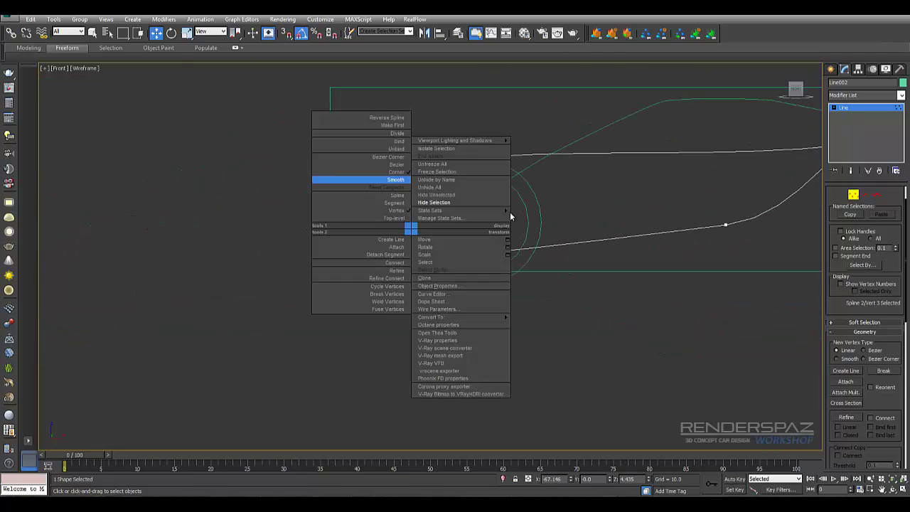
key(ctrl+z)
key(ctrl+z)
key(ctrl+z)
key(ctrl+z)
key(ctrl+z)
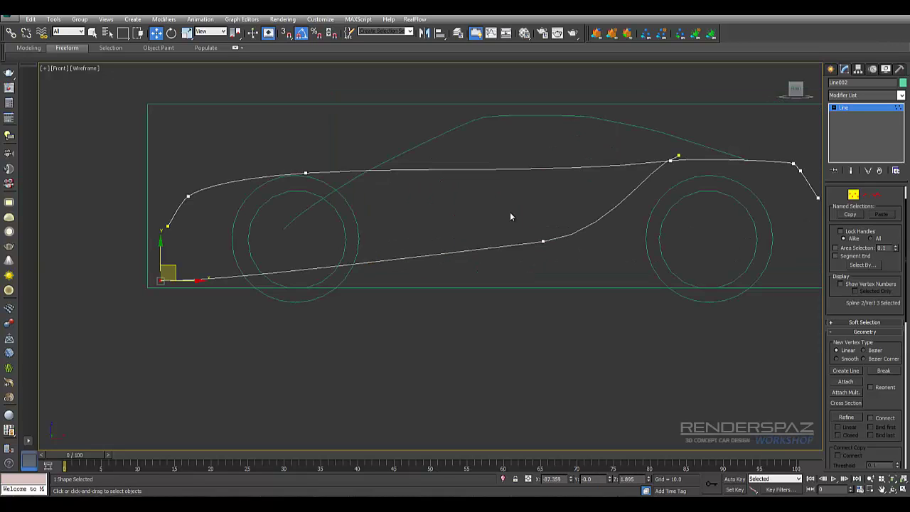
key(shift+z)
key(shift+z)
key(shift+z)
key(shift+z)
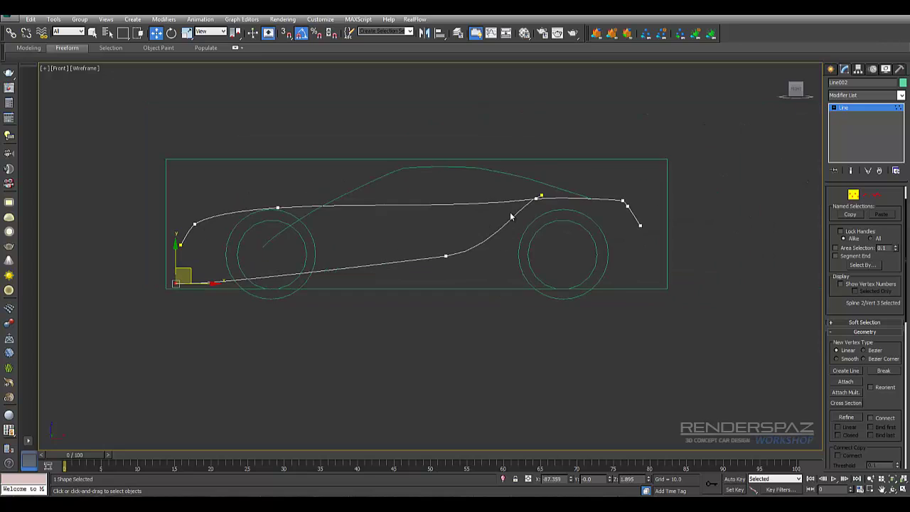
key(shift+z)
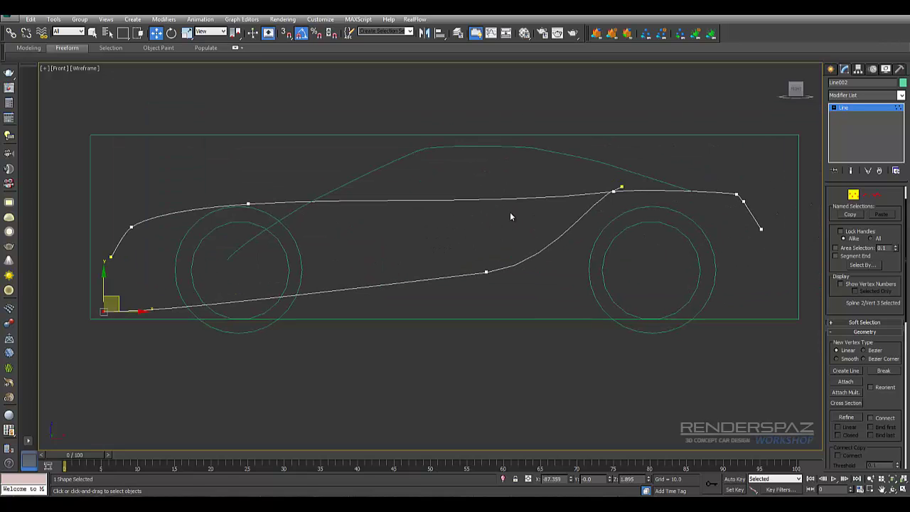
click(510, 216)
key(ctrl+z)
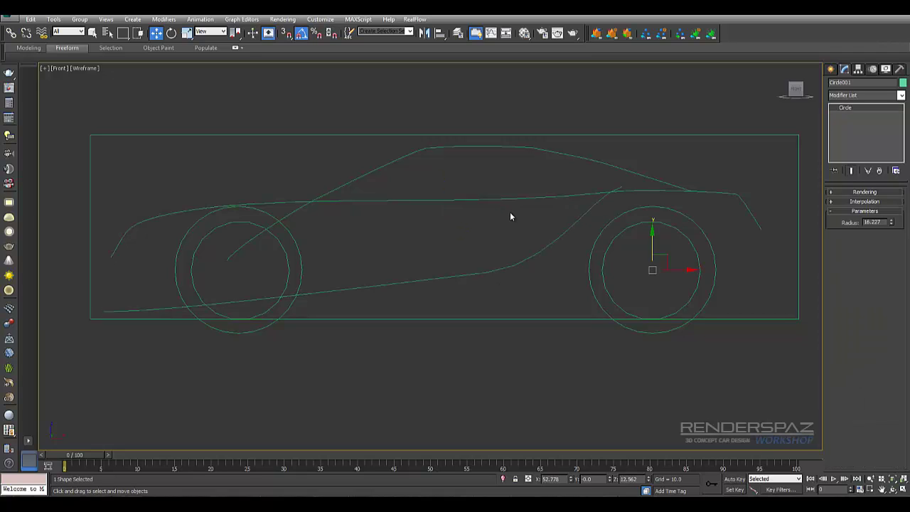
key(ctrl+z)
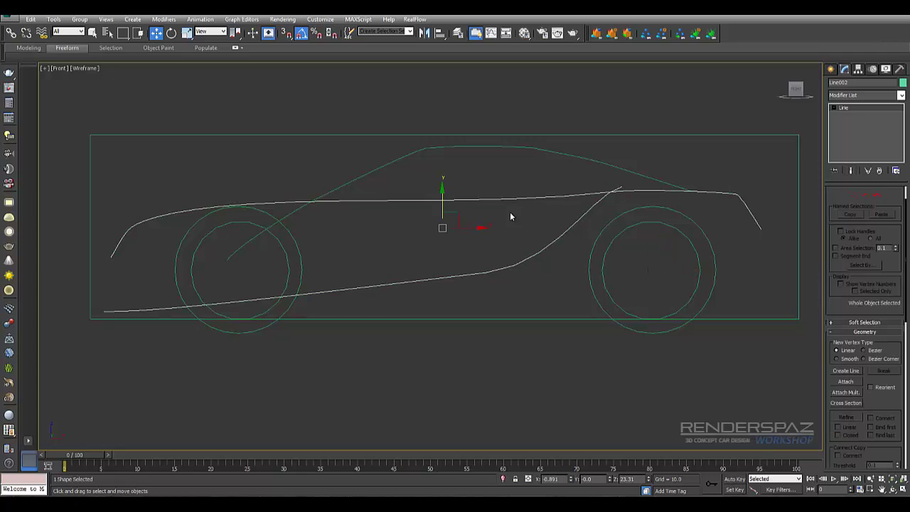
key(ctrl+z)
key(ctrl+z)
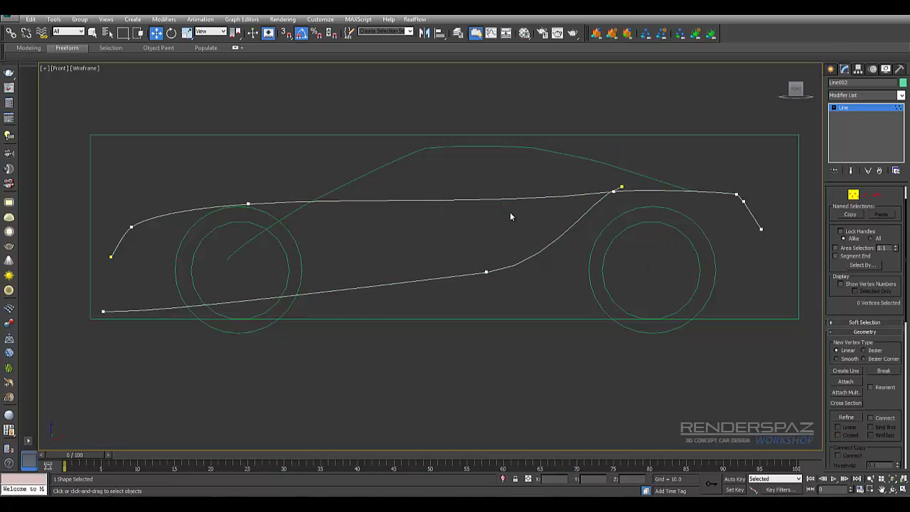
Move the new line's rear end vertex forward and down to just below the upper spline, ahead of the rear wheel's centre
key(ctrl+z)
key(ctrl+z)
key(ctrl+z)
key(ctrl+z)
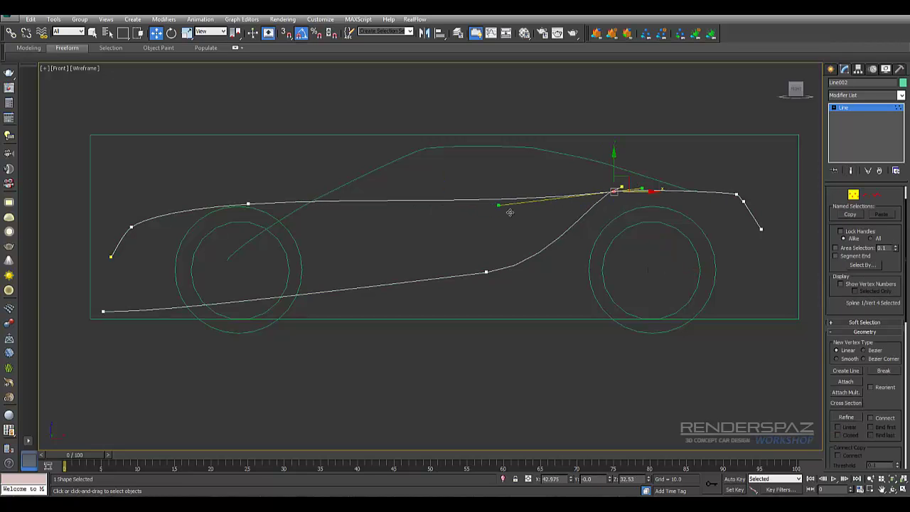
key(ctrl+z)
key(ctrl+z)
key(ctrl+z)
key(ctrl+z)
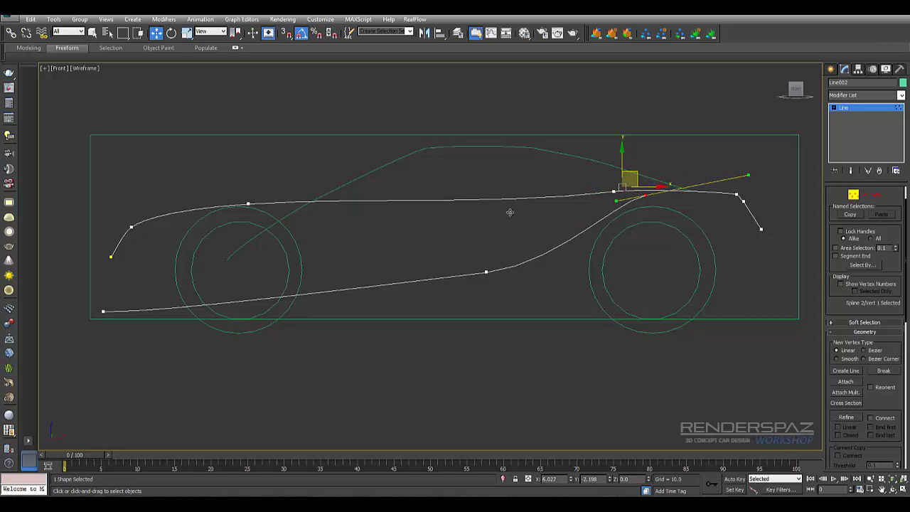
key(ctrl+z)
key(ctrl+z)
key(ctrl+z)
key(ctrl+z)
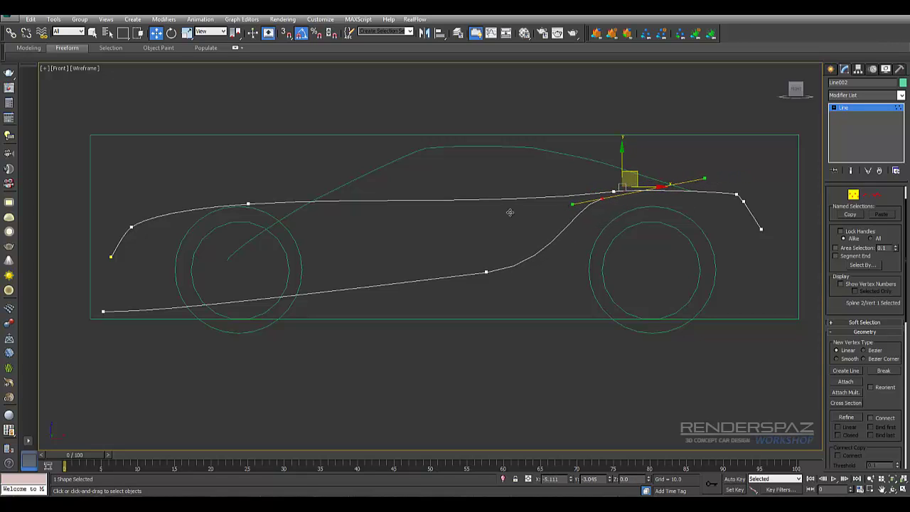
key(ctrl+z)
key(ctrl+z)
scroll(509, 212, up, 3)
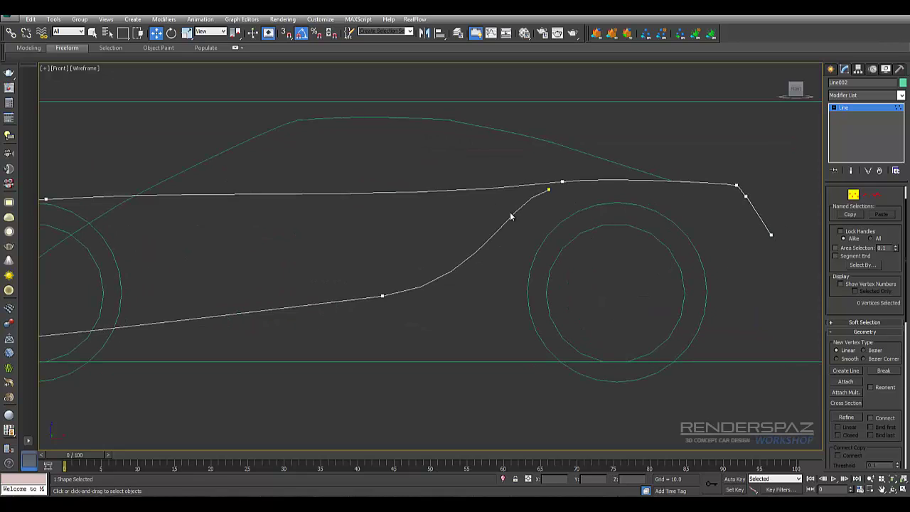
key(ctrl+z)
key(ctrl+z)
key(ctrl+z)
key(ctrl+z)
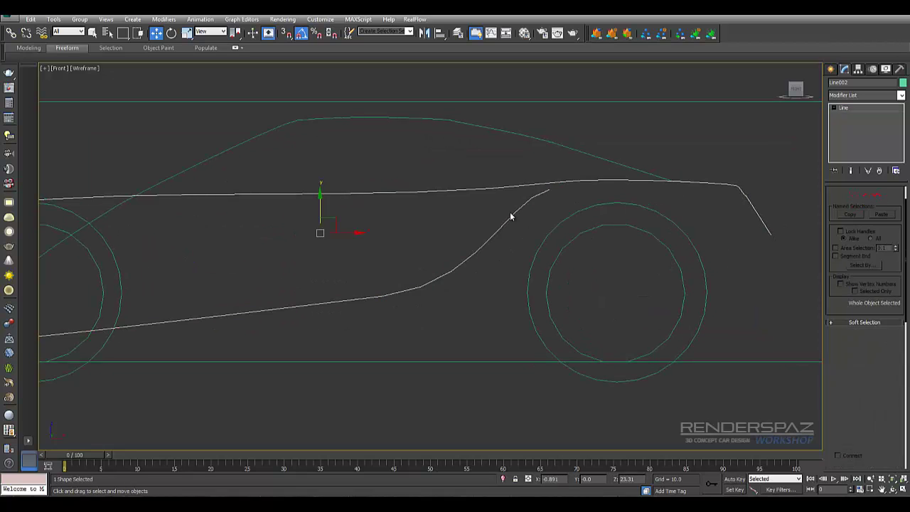
Convert the outer rear wheel-arch circle to an Editable Spline
key(ctrl+z)
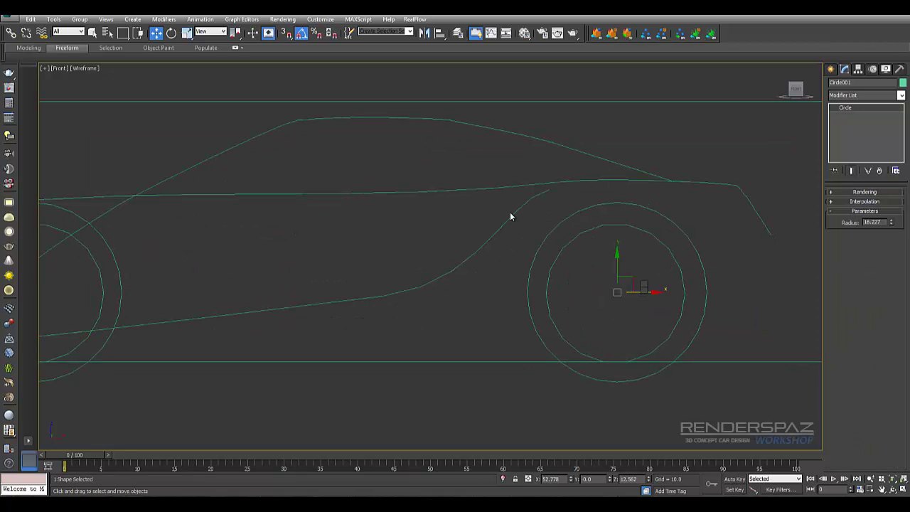
key(r)
right_click(509, 214)
mouse_move(672, 414)
click(790, 415)
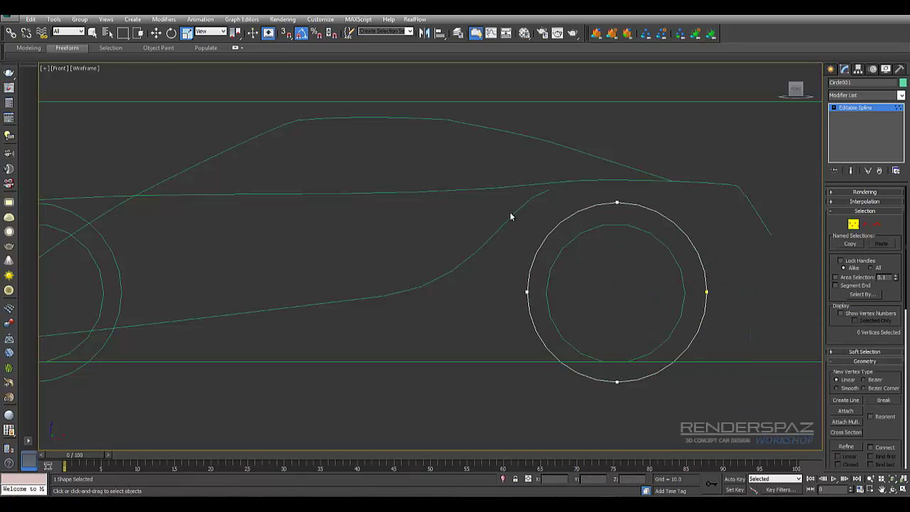
Delete the two lower segments of the outer rear wheel-arch circle
key(2)
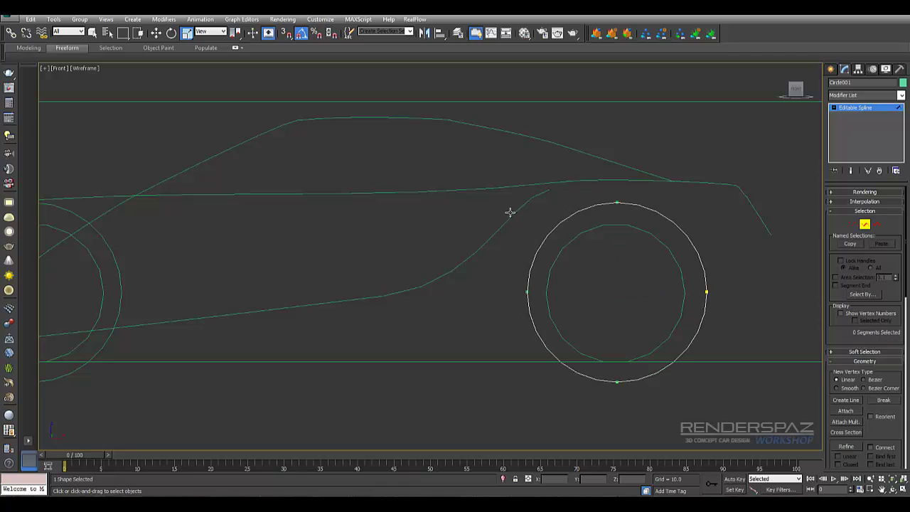
click(680, 356)
key(Delete)
click(553, 355)
key(Delete)
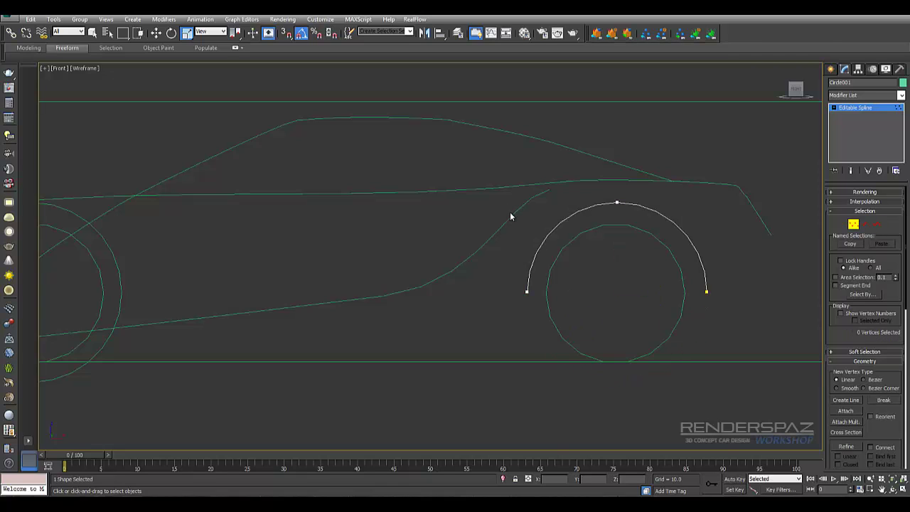
Copy the rear wheel-arch spline scaled up to about 165% and detach the copy as a separate shape
key(3)
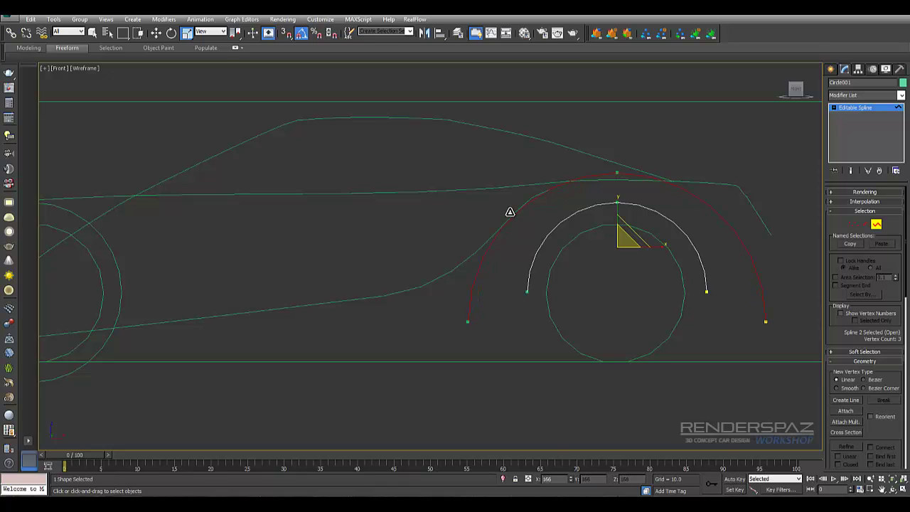
drag(509, 212, 510, 217)
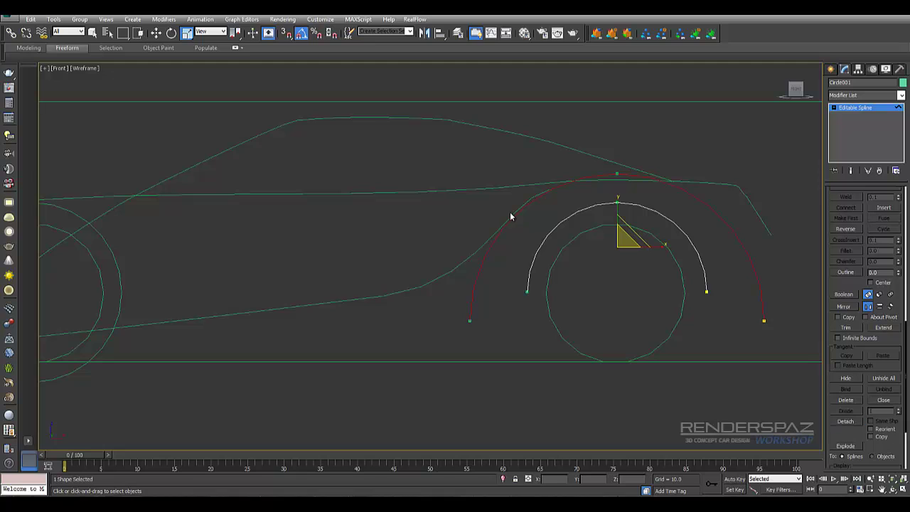
click(845, 421)
key(Return)
click(511, 213)
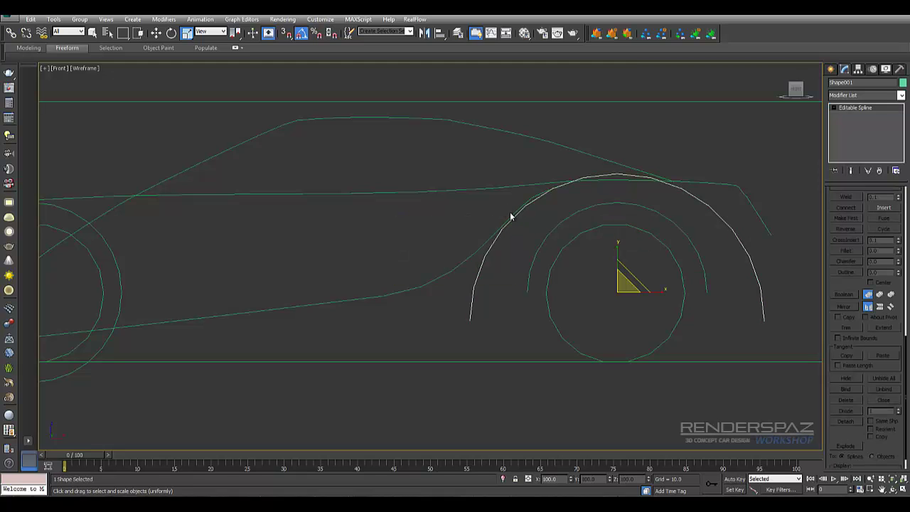
Delete the enlarged, detached arch spline over the rear wheel
scroll(510, 216, down, 1)
key(c)
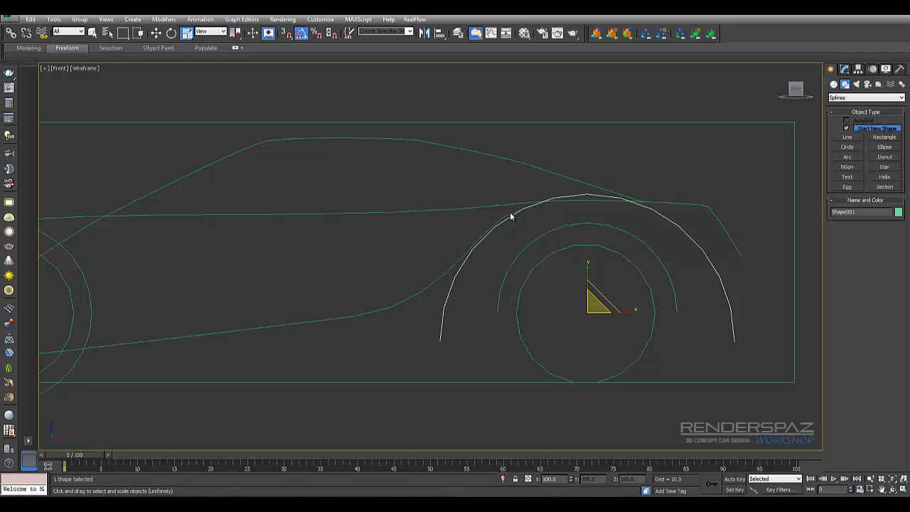
key(m)
key(z)
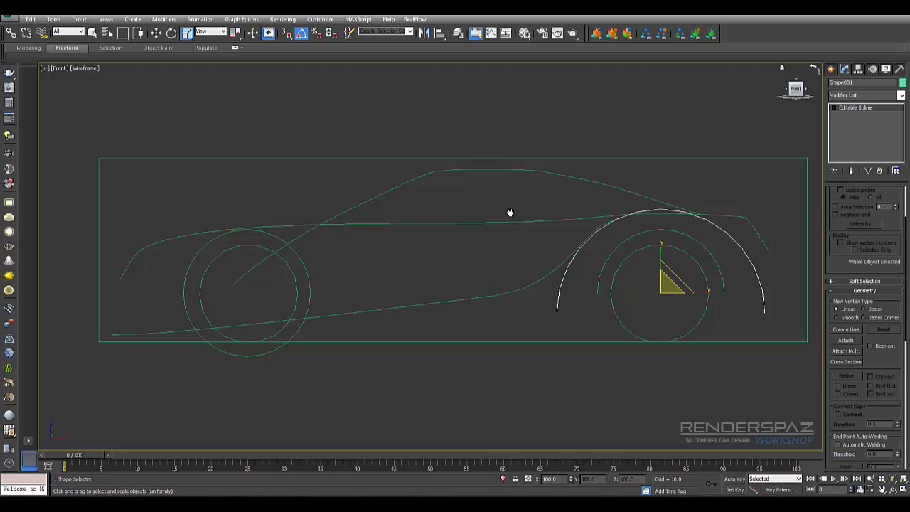
key(1)
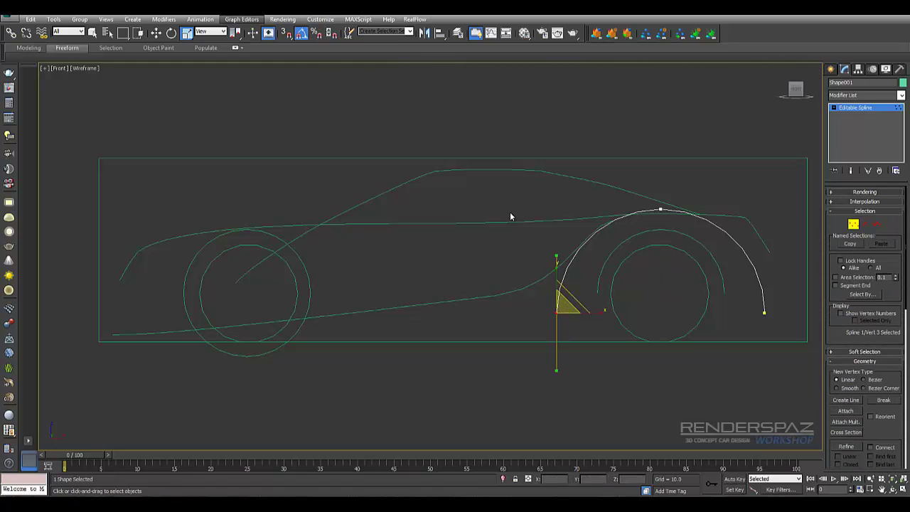
key(w)
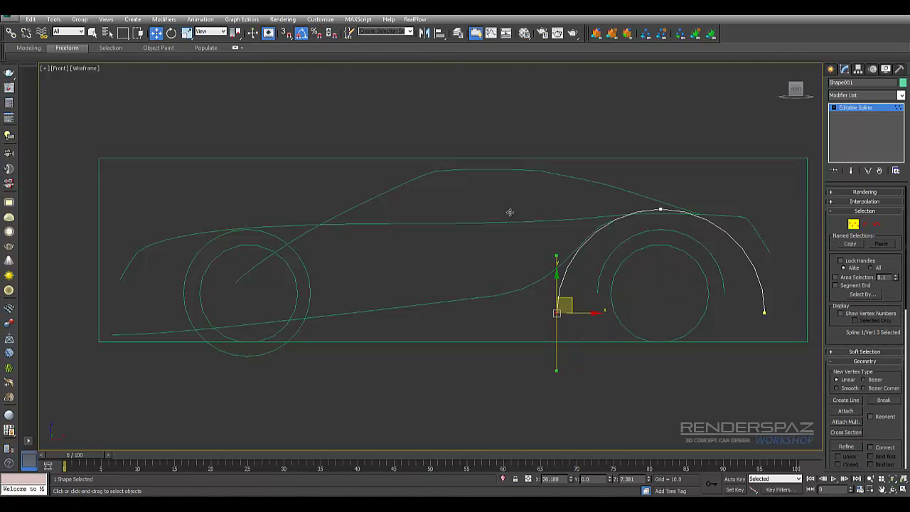
key(3)
key(Delete)
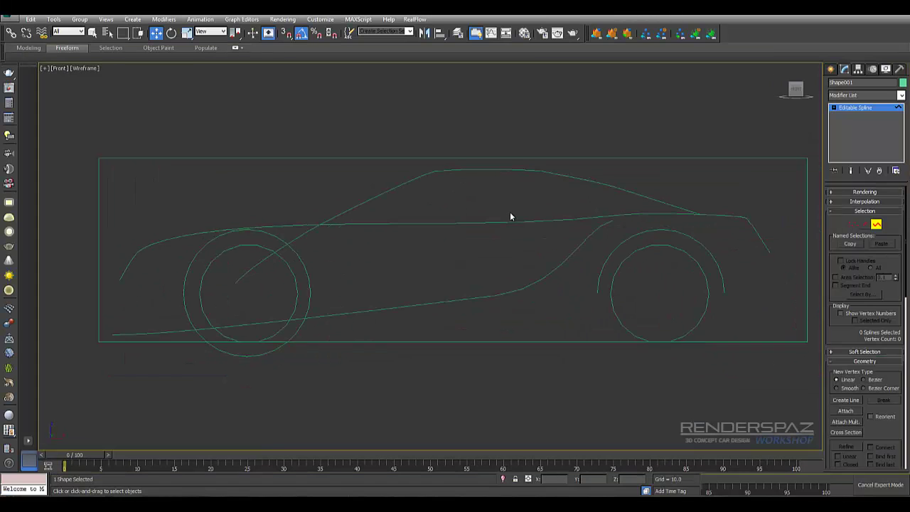
Restore the enlarged arch spline over the rear wheel and delete its front segment
key(ctrl+z)
key(2)
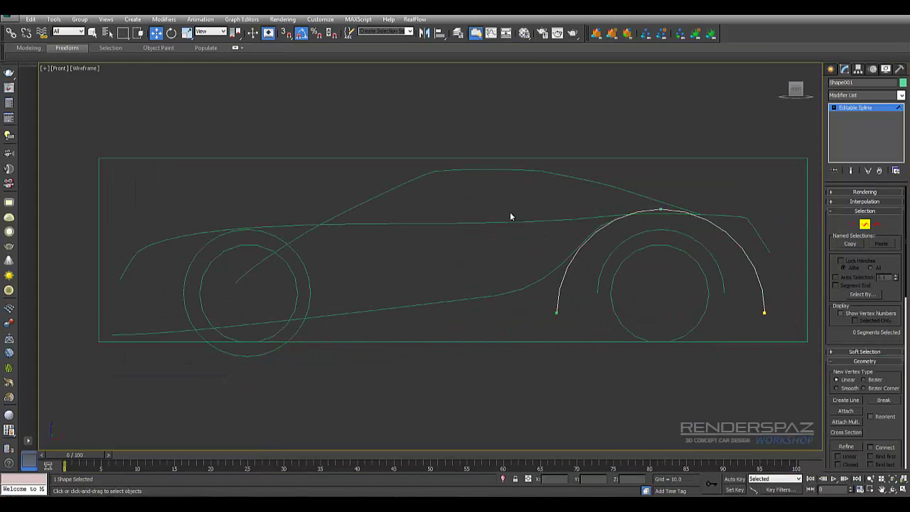
key(Delete)
Move the remaining rear arch curve so its upper end meets the body line above the rear wheel
scroll(511, 217, up, 4)
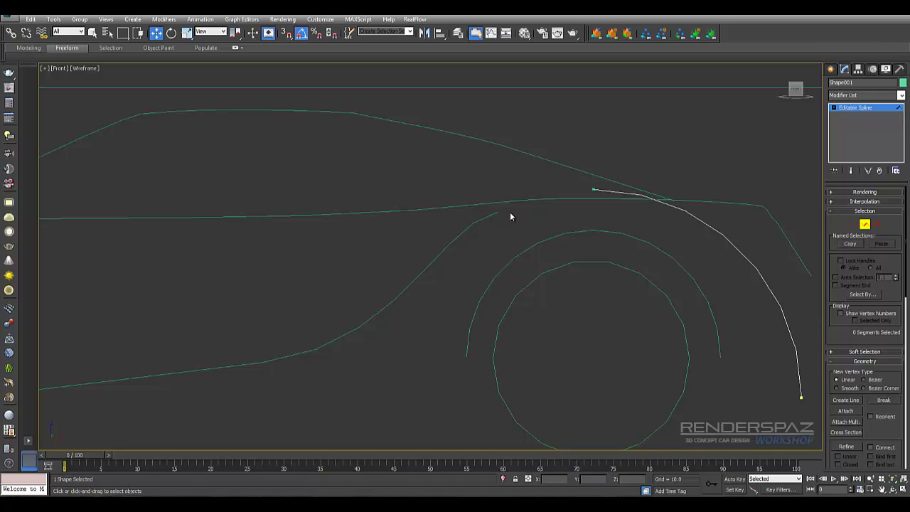
key(3)
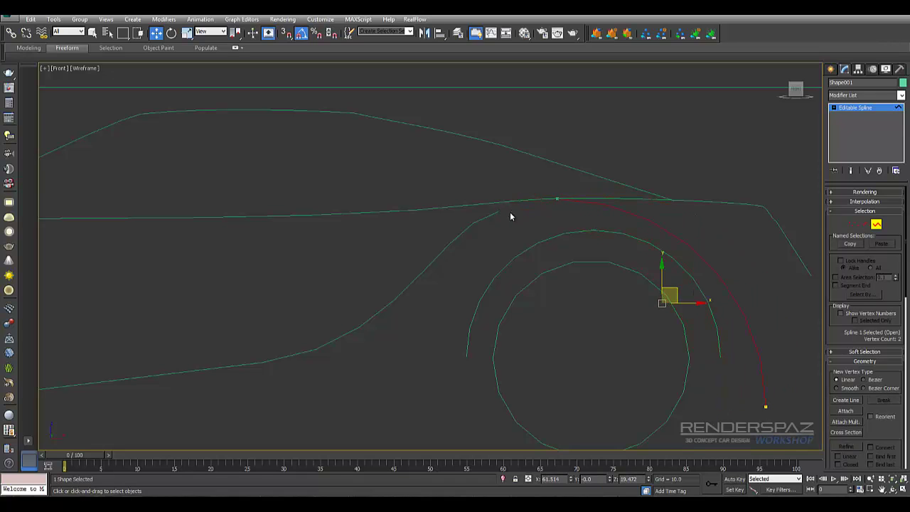
click(510, 217)
click(510, 217)
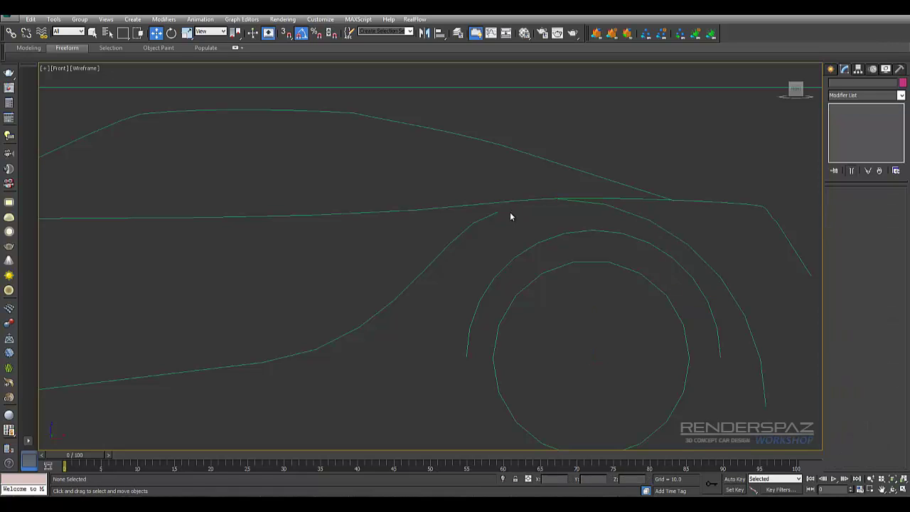
Attach the body and lower side splines to the rear arch curve
key(ctrl+z)
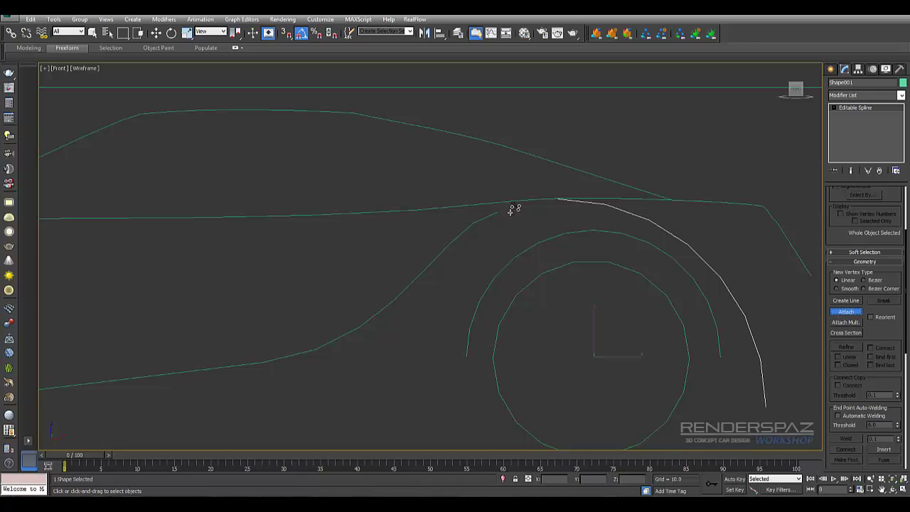
click(510, 211)
key(w)
click(511, 217)
click(510, 217)
Snap the arch curve's upper end vertex onto the rear end of the lower side spline and weld the two vertices
key(1)
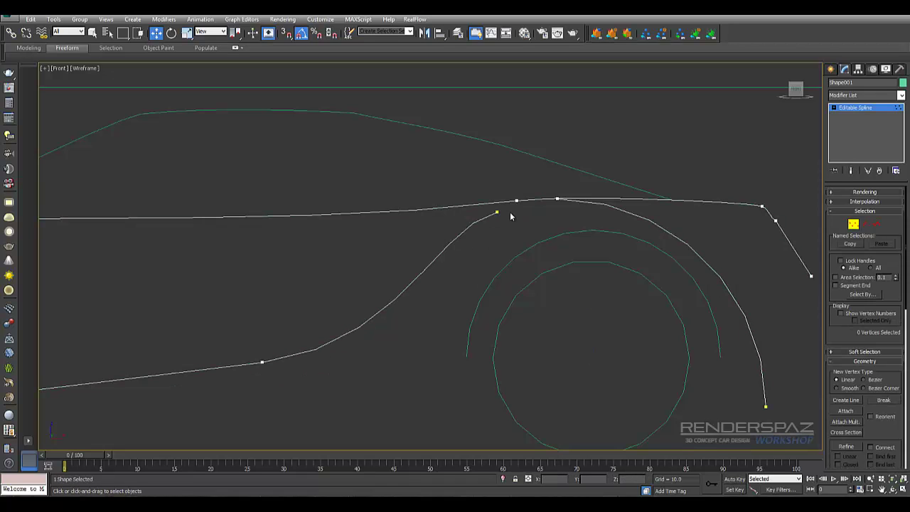
drag(510, 217, 510, 213)
key(s)
key(alt+s)
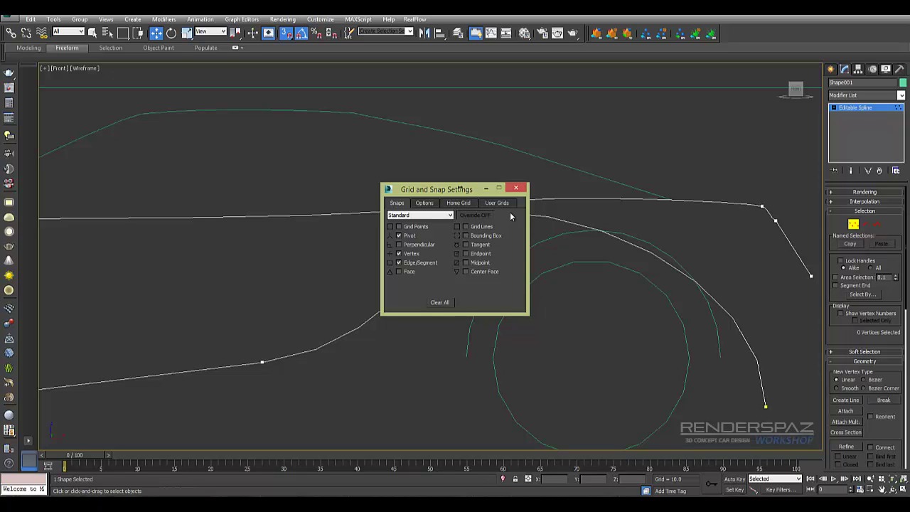
key(Escape)
right_click(509, 217)
key(s)
drag(510, 217, 509, 213)
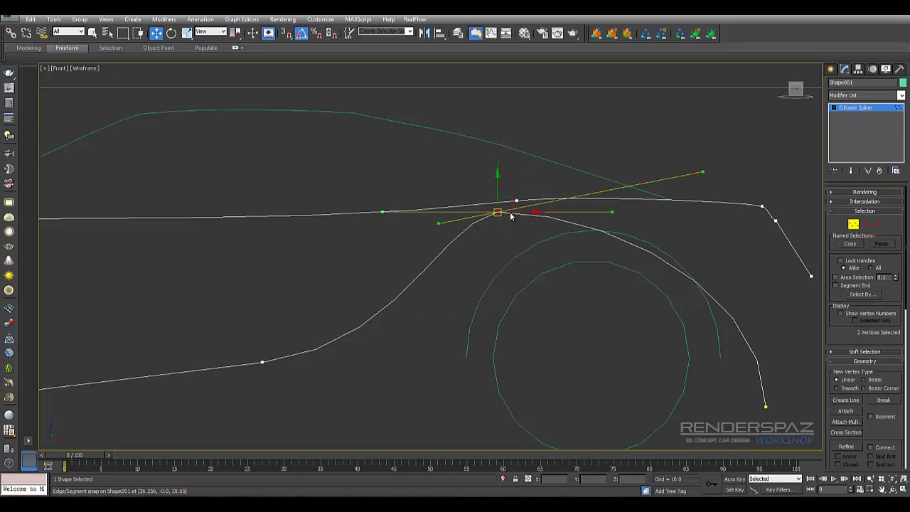
click(511, 217)
click(511, 217)
Add a vertex behind the welded one, then shift the welded vertex forward and the new one up and rearward above the rear wheel
drag(510, 217, 572, 209)
key(ctrl+w)
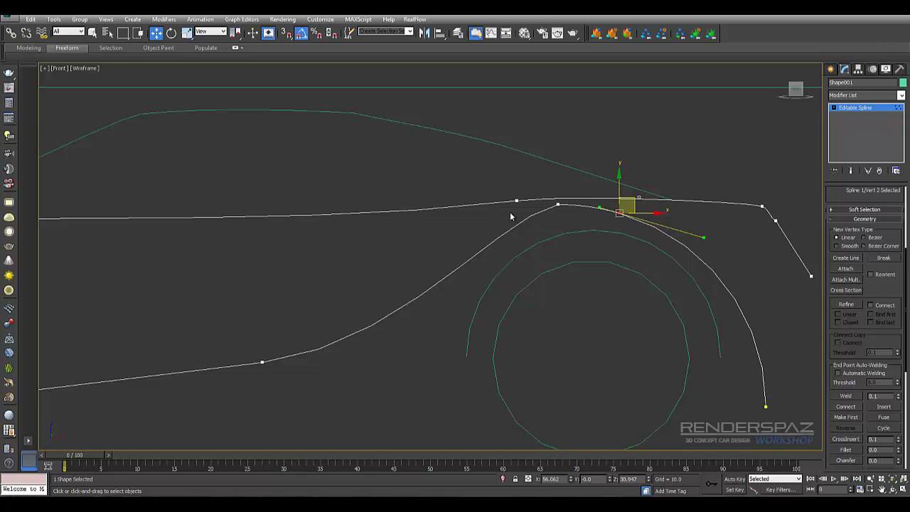
drag(510, 217, 509, 210)
click(510, 216)
scroll(510, 211, down, 5)
scroll(509, 212, up, 4)
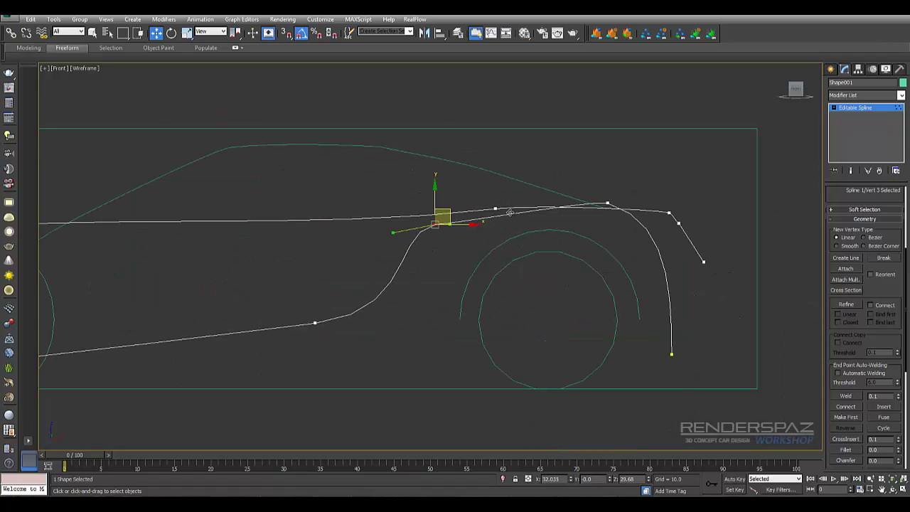
Pull the side curve's rear end vertex up and back toward the tail and refine a new vertex between it and the crest
click(671, 353)
drag(672, 353, 698, 222)
key(ctrl+alt+r)
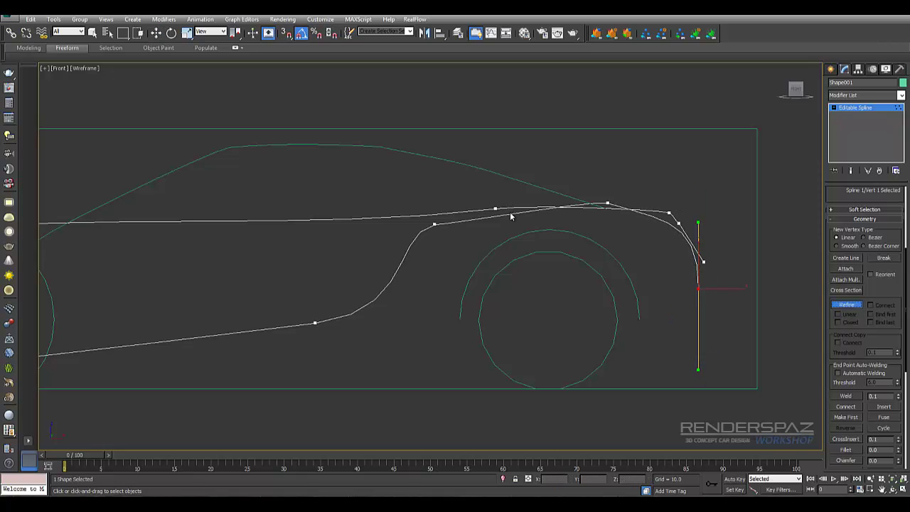
right_click(510, 217)
scroll(511, 215, up, 3)
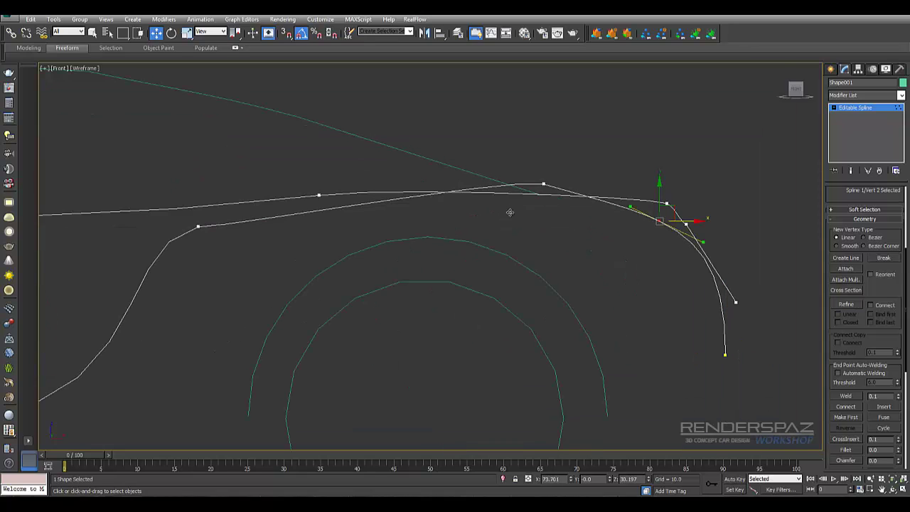
Move the refined vertex forward onto the body line and level the crest vertex's tangent handles
drag(510, 212, 510, 217)
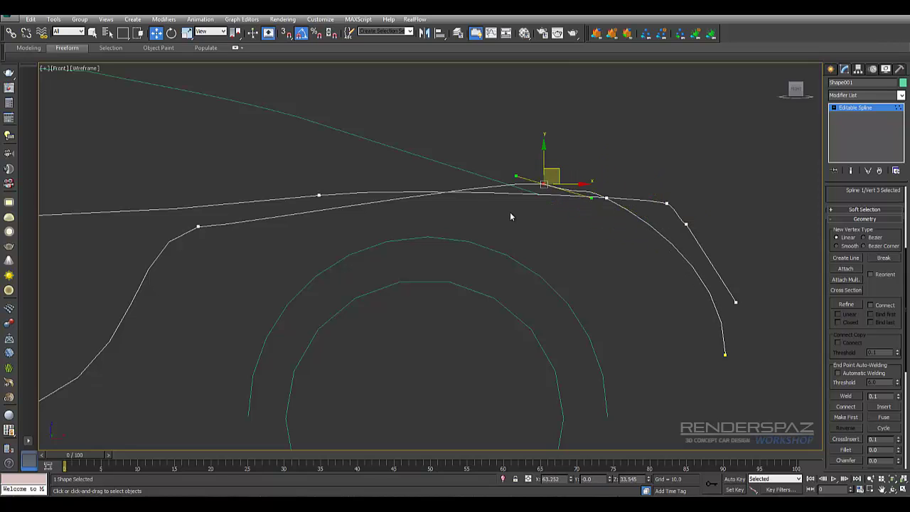
scroll(511, 216, up, 2)
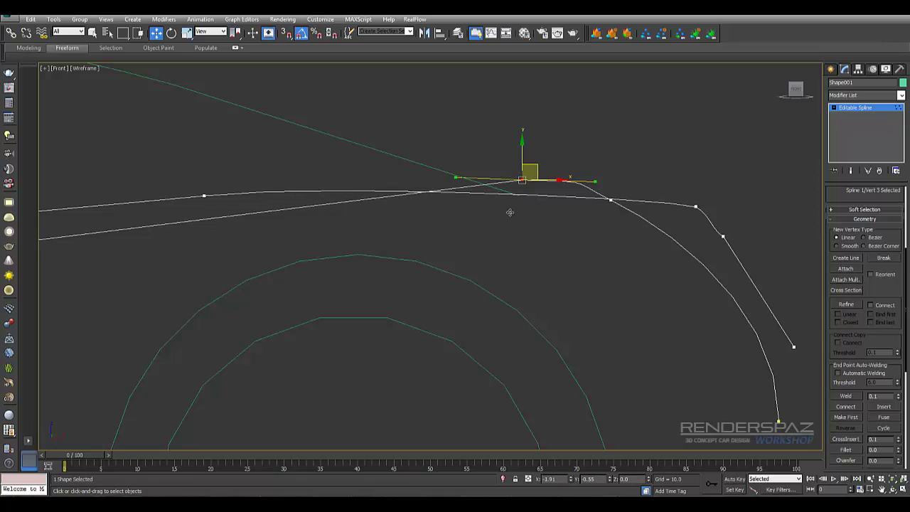
scroll(510, 217, down, 3)
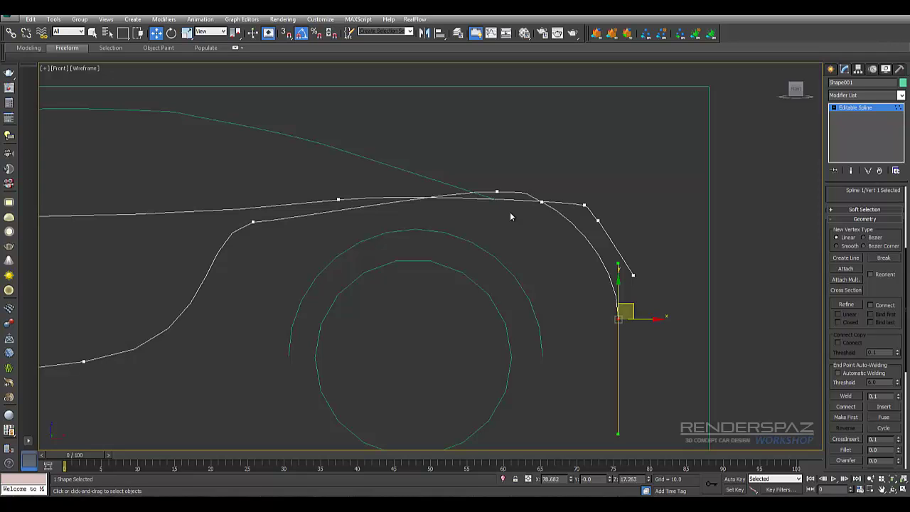
Move the side curve's crest vertex forward over the rear wheel's centre and flatten its front tangent along the body line
scroll(510, 216, down, 2)
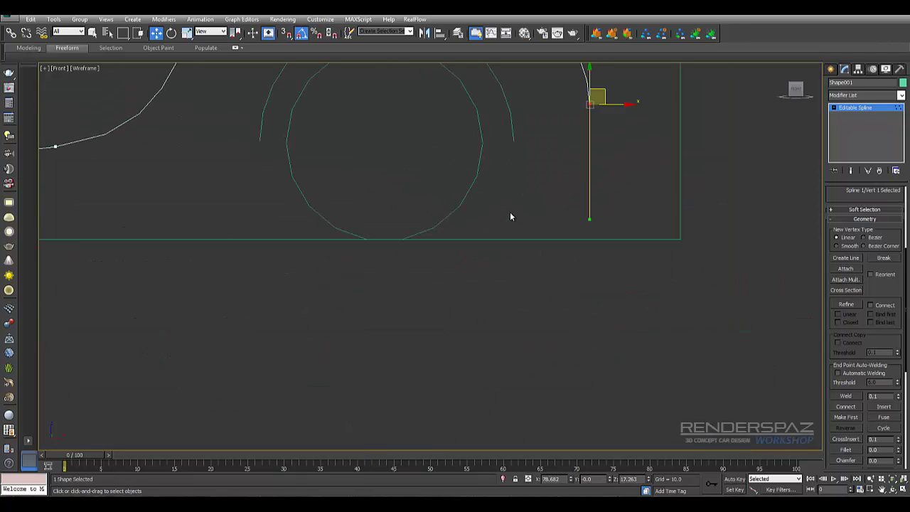
middle_drag(508, 211, 510, 213)
click(511, 217)
scroll(511, 217, down, 3)
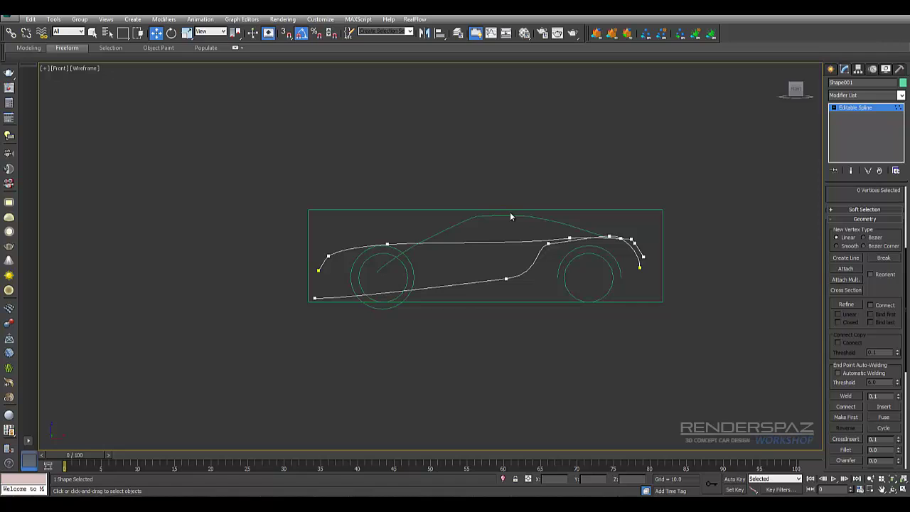
scroll(510, 217, up, 3)
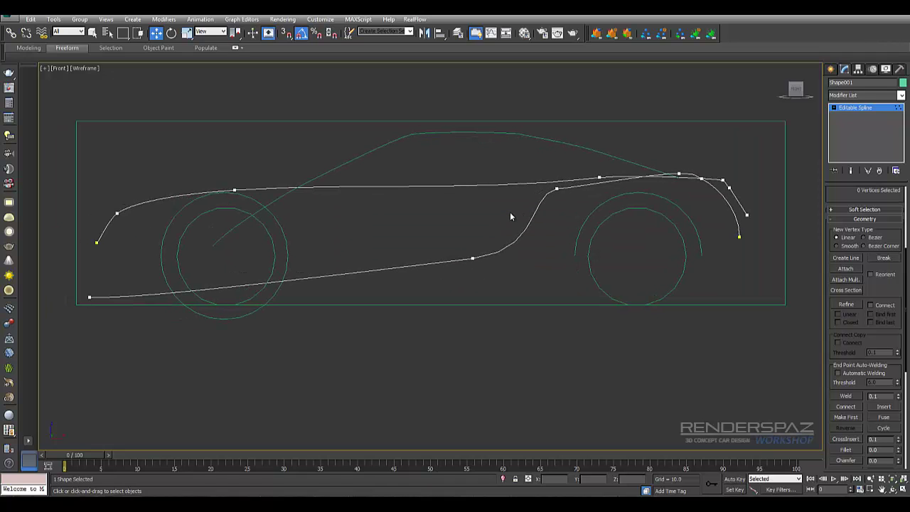
scroll(510, 217, up, 4)
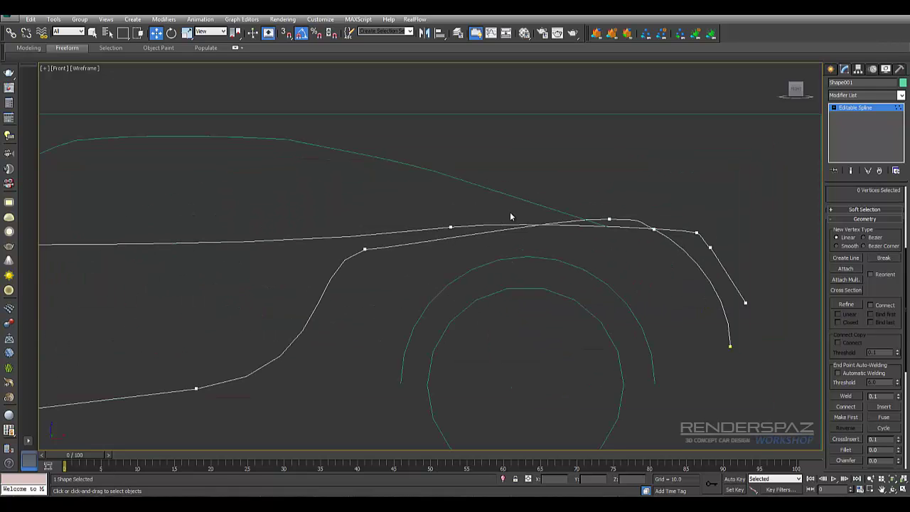
click(510, 212)
drag(510, 212, 510, 211)
right_click(511, 216)
click(498, 162)
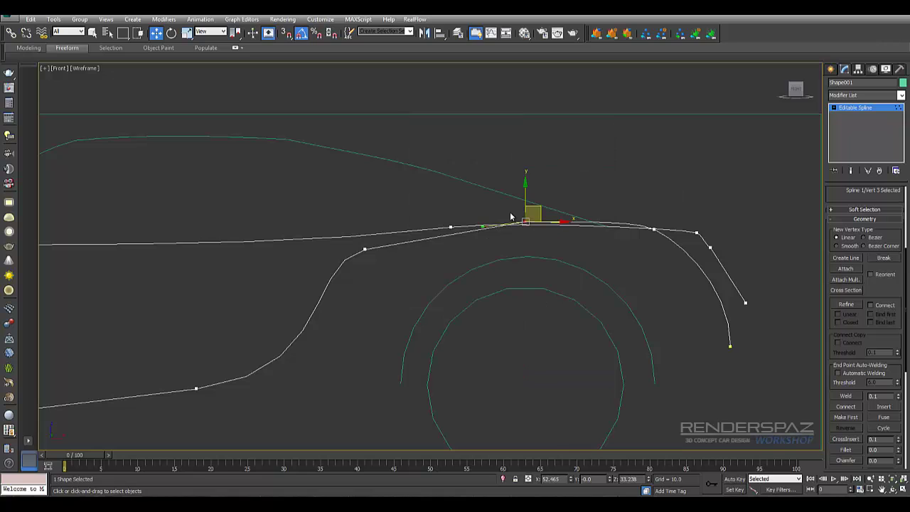
right_click(526, 213)
click(511, 217)
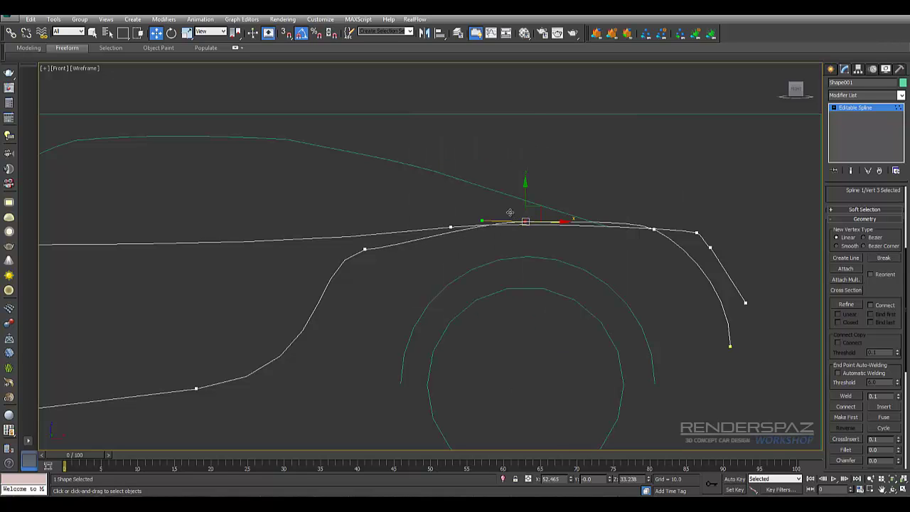
click(510, 216)
drag(510, 216, 511, 216)
Lower the crest slightly and move the vertex behind it down and rearward to round the curve into the tail
click(510, 212)
scroll(510, 212, up, 3)
click(510, 212)
click(722, 228)
middle_drag(721, 228, 631, 208)
drag(510, 212, 509, 212)
key(z)
scroll(510, 216, up, 3)
click(510, 212)
scroll(510, 212, up, 5)
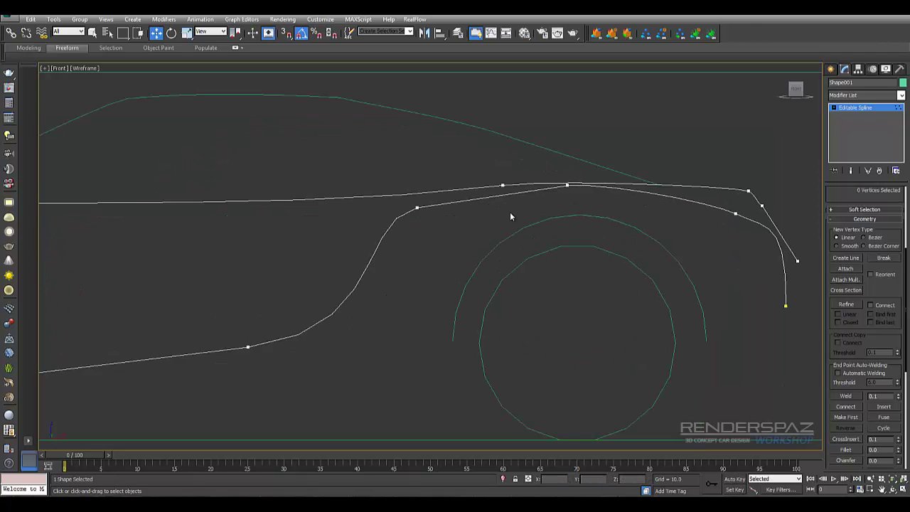
Smooth the side curve's rise ahead of the rear wheel with an extra vertex and repositioned points, leaving vertex editing
click(510, 212)
key(f)
drag(509, 212, 513, 211)
scroll(510, 216, down, 5)
right_click(511, 216)
click(510, 217)
scroll(511, 216, up, 4)
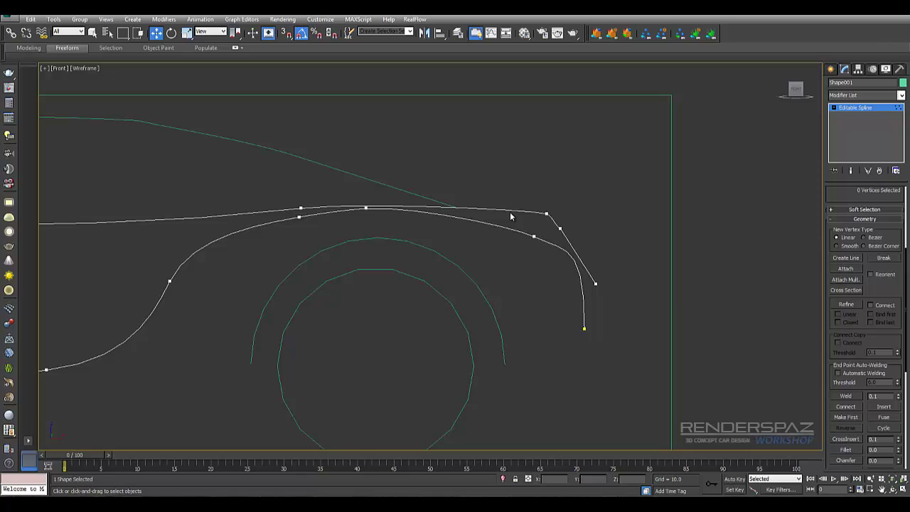
click(510, 216)
scroll(510, 217, down, 6)
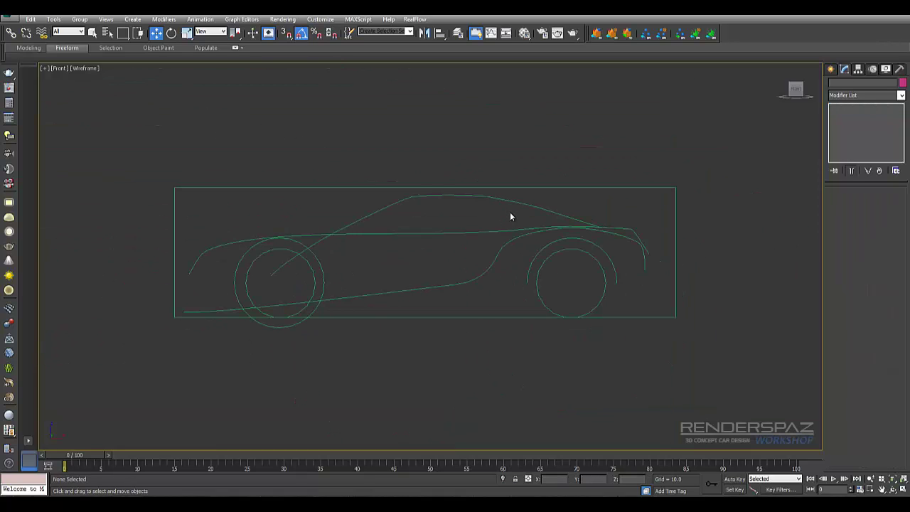
Scale the rear wheel-arch spline up to about 112.6%
scroll(509, 213, up, 5)
key(ctrl+z)
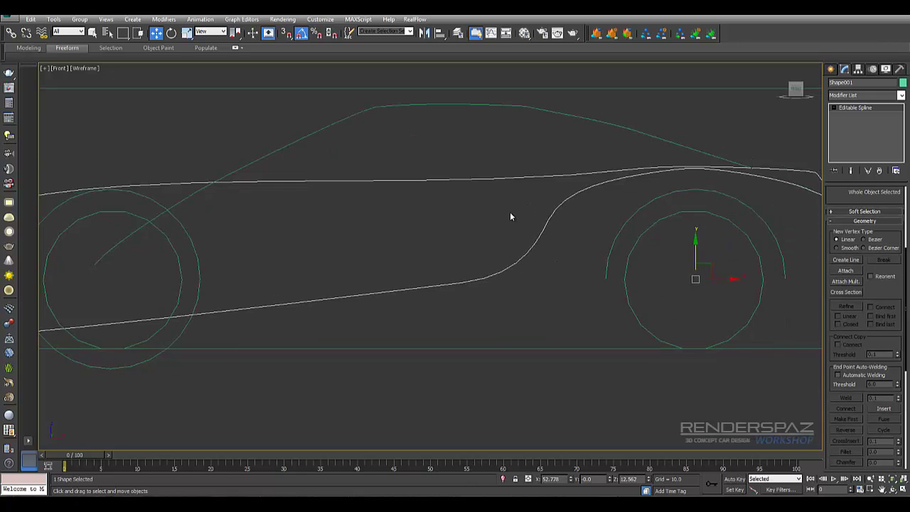
key(z)
click(510, 216)
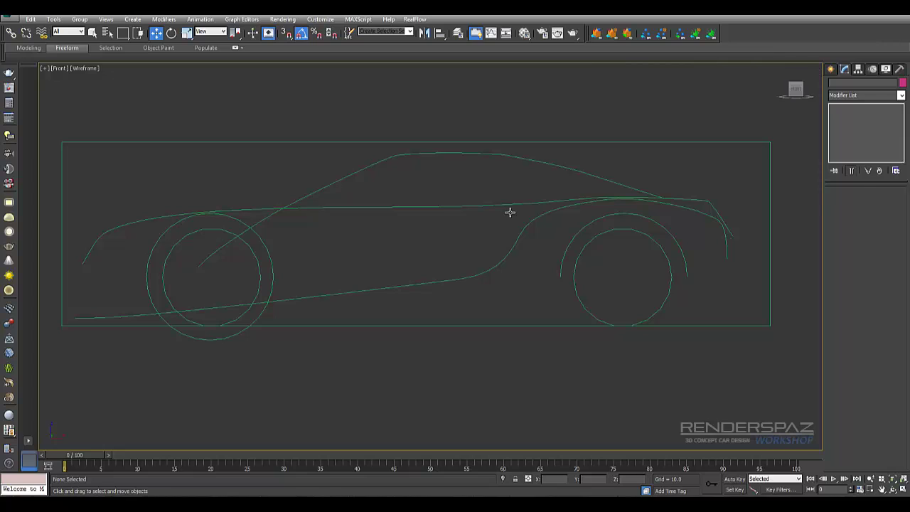
key(ctrl+z)
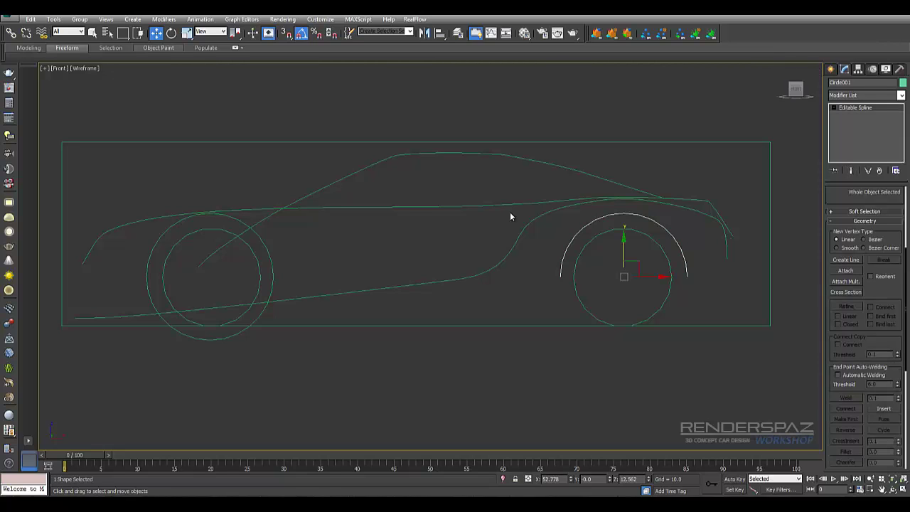
key(r)
drag(509, 212, 509, 212)
Try to pull the rear wheel arch's front end vertex forward and slant its tangent handles toward the lower side curve
key(1)
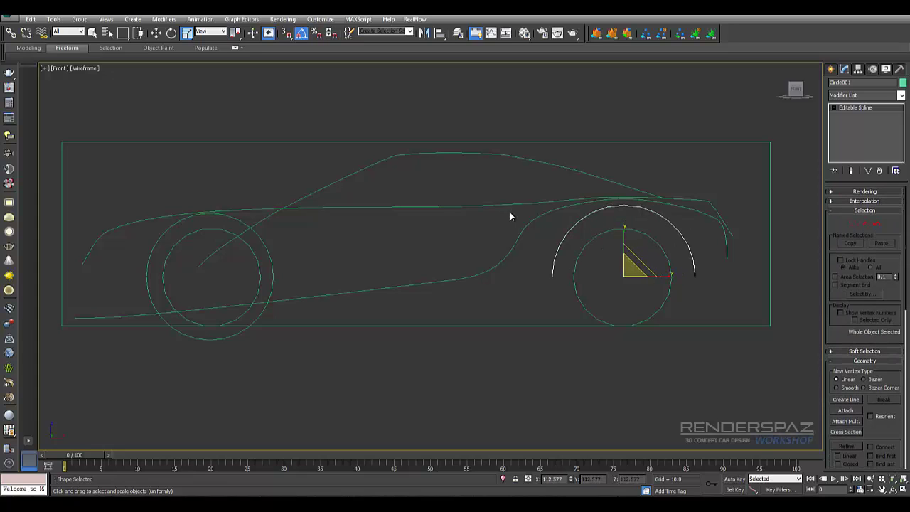
click(551, 275)
key(w)
drag(559, 270, 542, 262)
drag(509, 212, 567, 219)
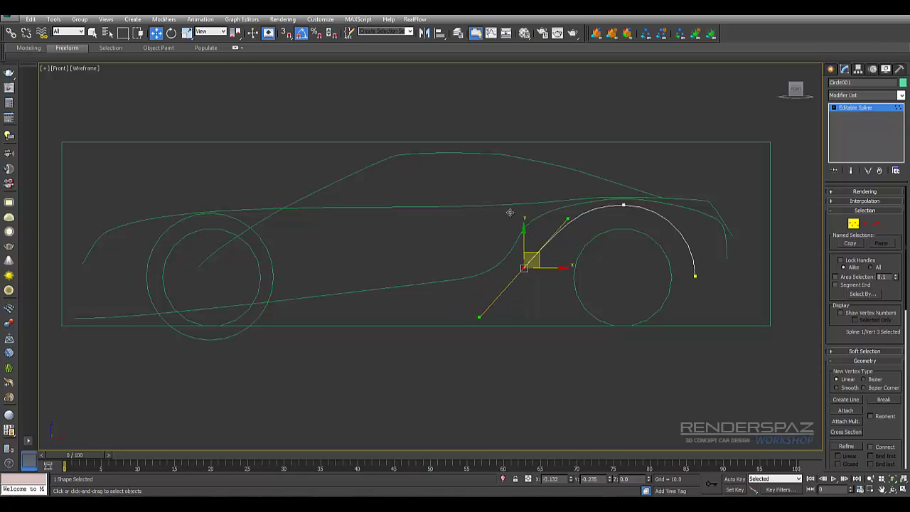
Undo the vertex and tangent edits on the rear wheel arch
key(ctrl+z)
key(ctrl+z)
key(ctrl+z)
key(ctrl+z)
key(ctrl+z)
key(shift+z)
key(ctrl+z)
Draw a three-point line along the car's underside from ahead of the front wheel, kicking up slightly behind the rear wheel
key(shift+z)
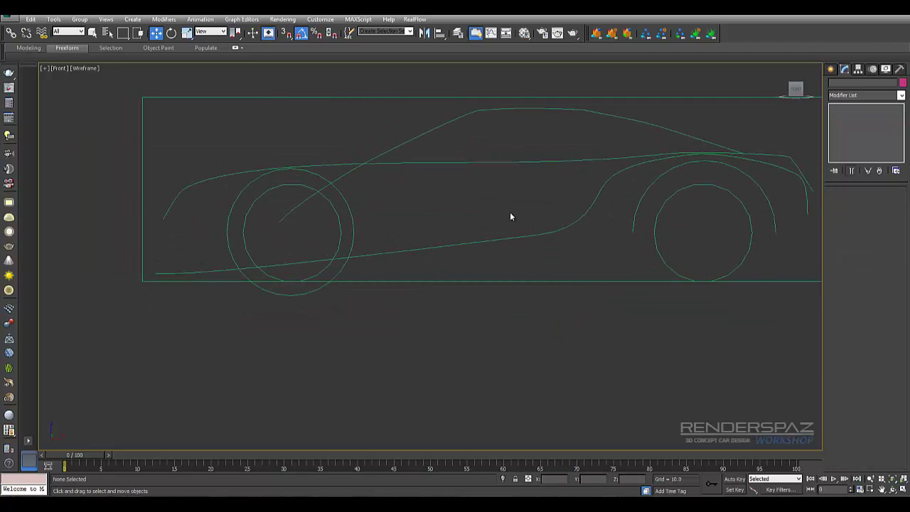
key(shift+z)
key(shift+z)
key(shift+z)
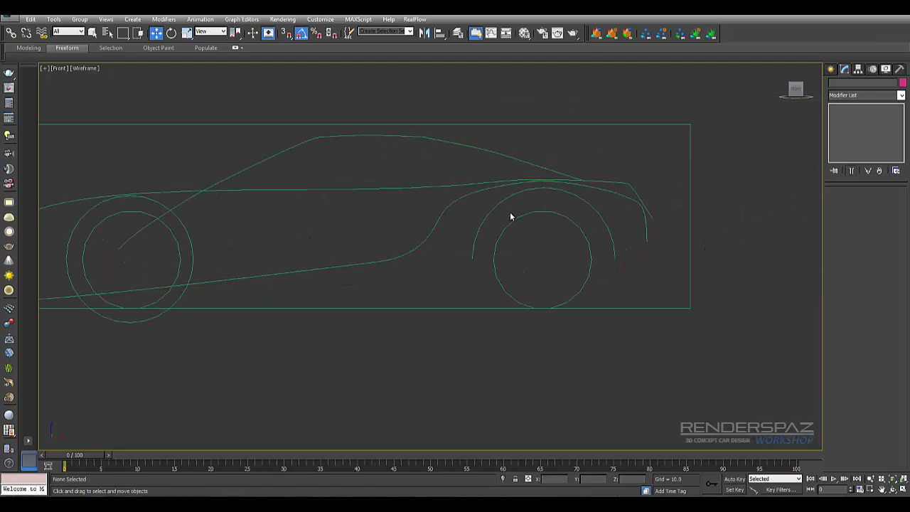
key(shift+z)
key(shift+z)
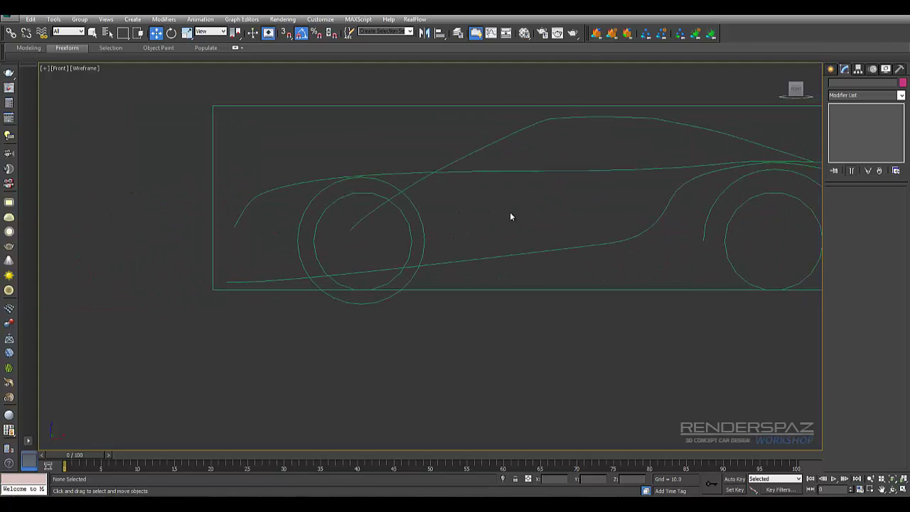
key(l)
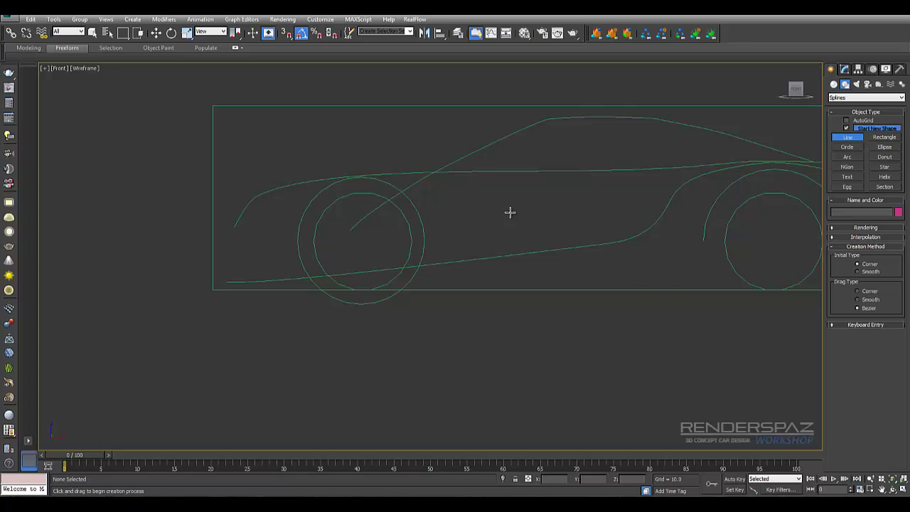
key(shift+z)
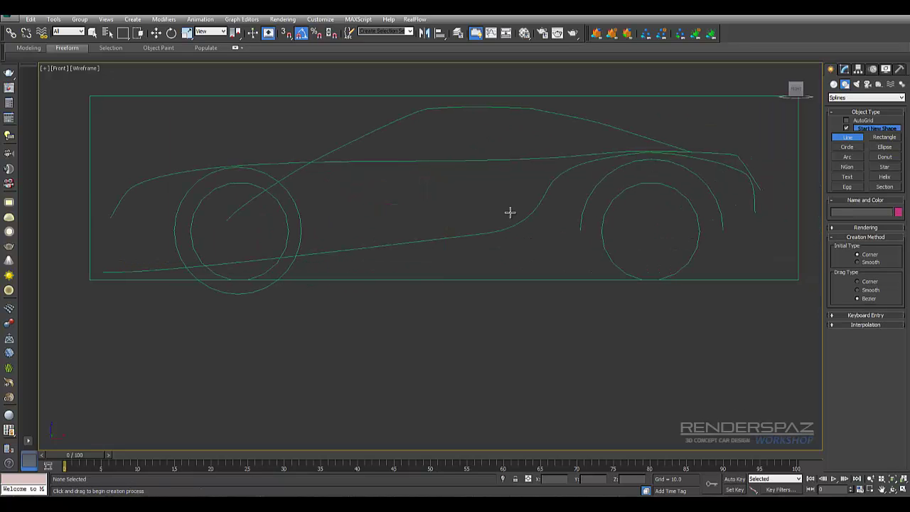
click(135, 275)
click(727, 249)
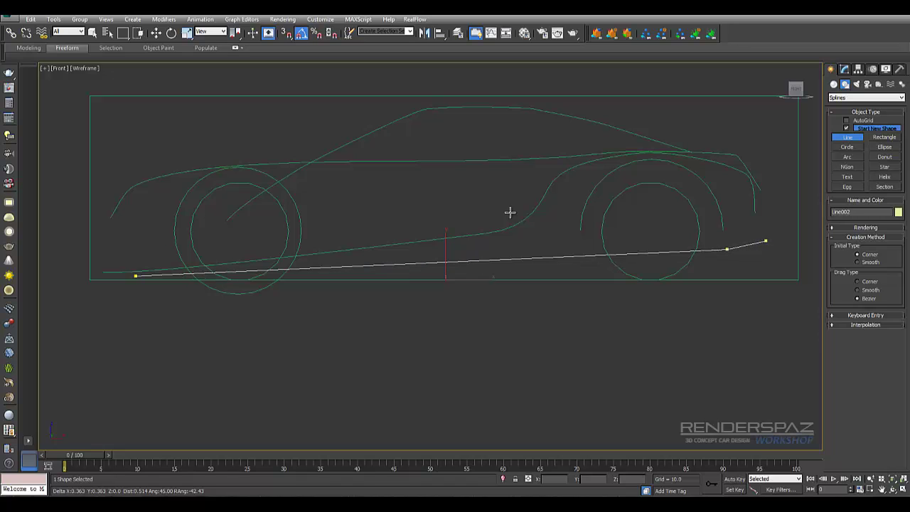
right_click(510, 212)
middle_drag(510, 212, 483, 189)
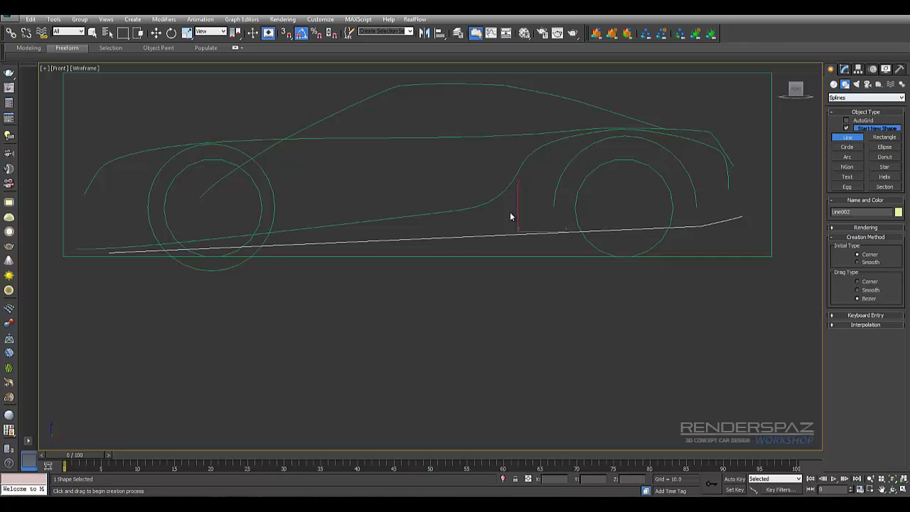
key(w)
key(1)
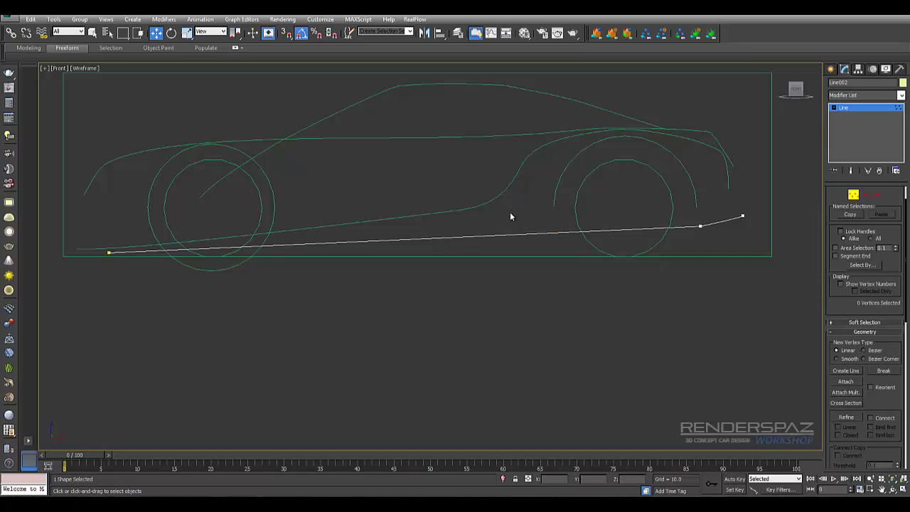
key(1)
click(510, 216)
click(510, 233)
click(510, 215)
middle_drag(306, 212, 509, 217)
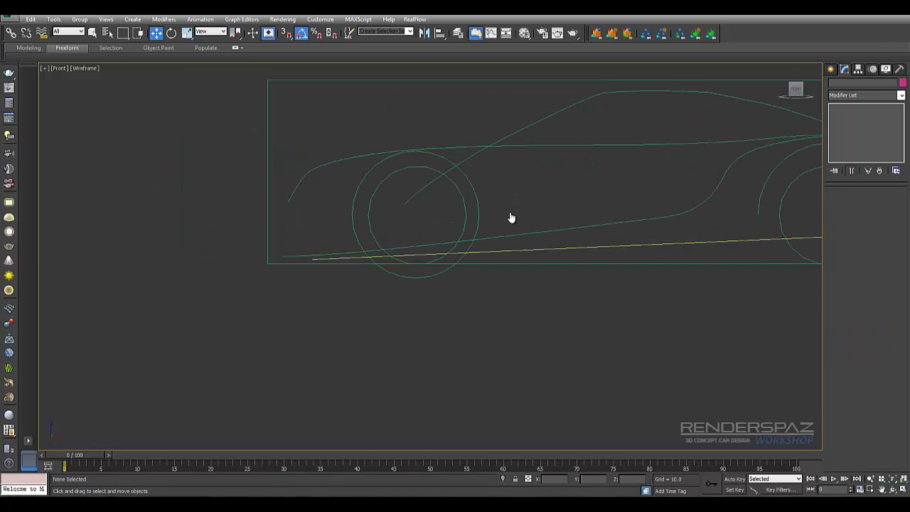
Refine the upper body spline with an extra vertex above the front wheel
click(510, 217)
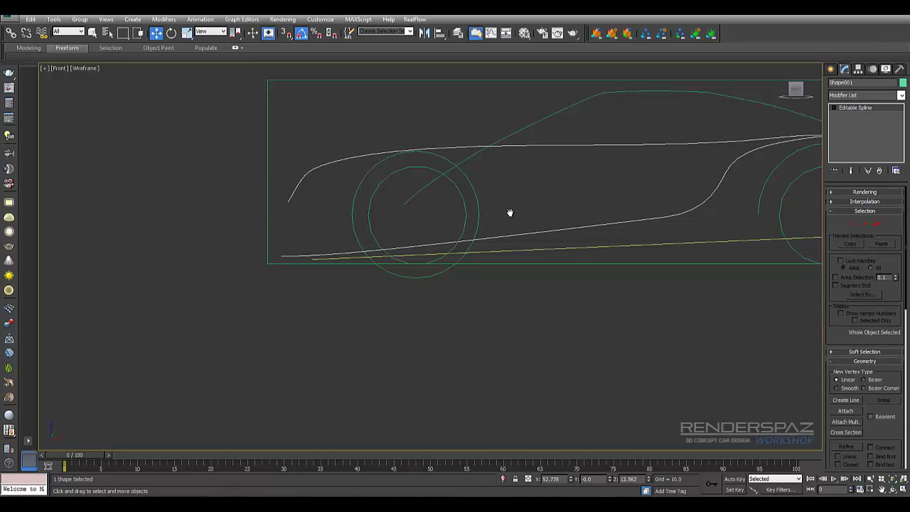
scroll(510, 217, up, 6)
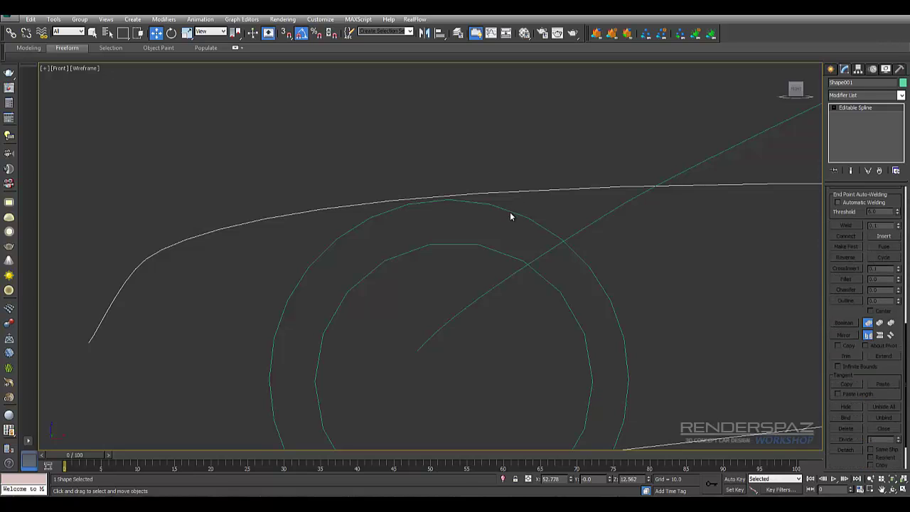
key(1)
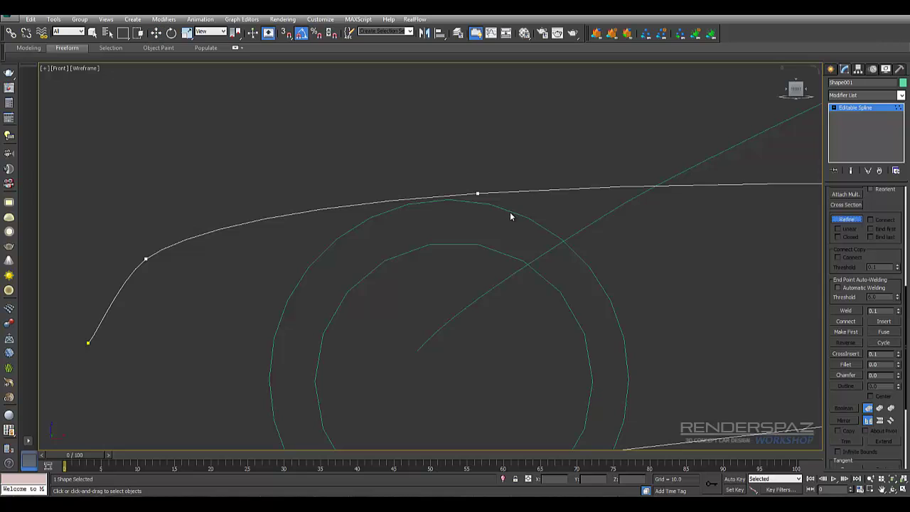
click(432, 196)
key(w)
click(433, 196)
Form a front fender bulge by raising the vertex above the wheel and shifting the next vertex rearward to where the roof spline crosses
mouse_move(248, 209)
mouse_down()
mouse_move(237, 201)
mouse_move(162, 205)
mouse_move(240, 200)
mouse_move(248, 211)
mouse_up()
drag(478, 193, 523, 172)
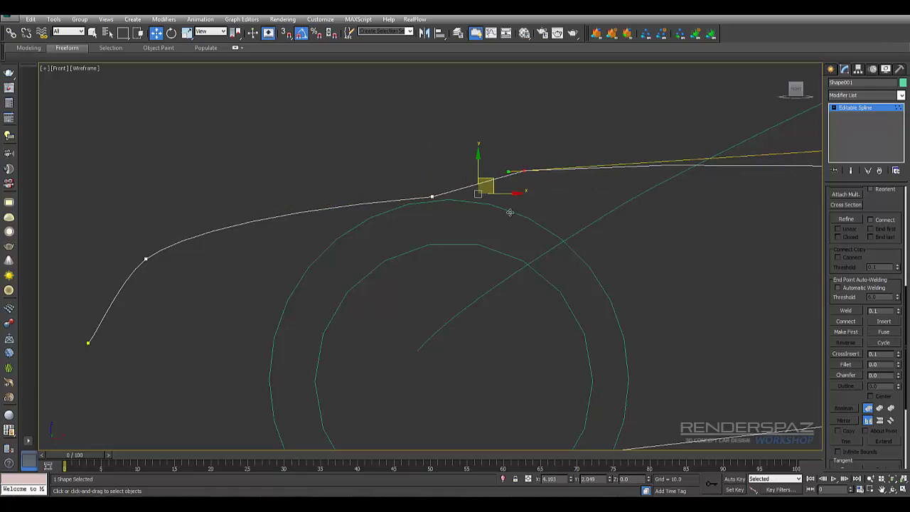
click(510, 216)
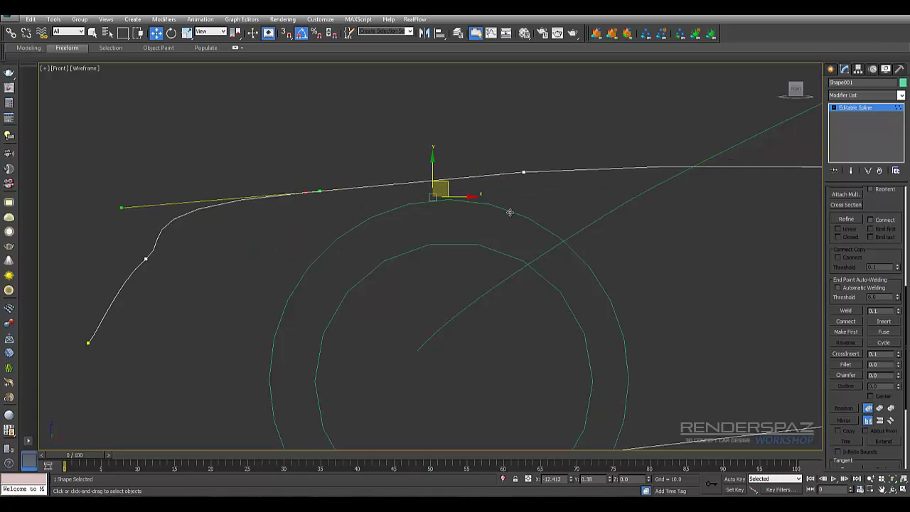
scroll(510, 212, down, 5)
scroll(510, 212, up, 3)
click(510, 212)
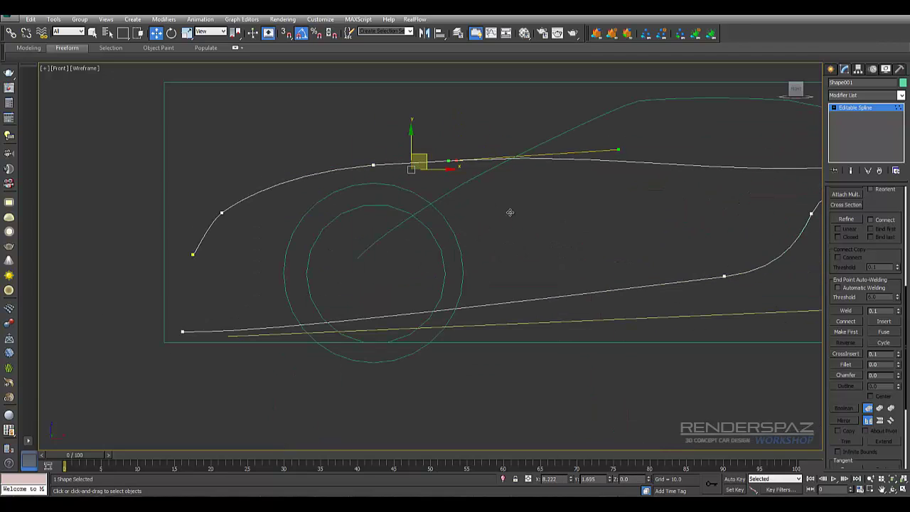
click(510, 217)
scroll(510, 211, down, 4)
scroll(510, 212, up, 4)
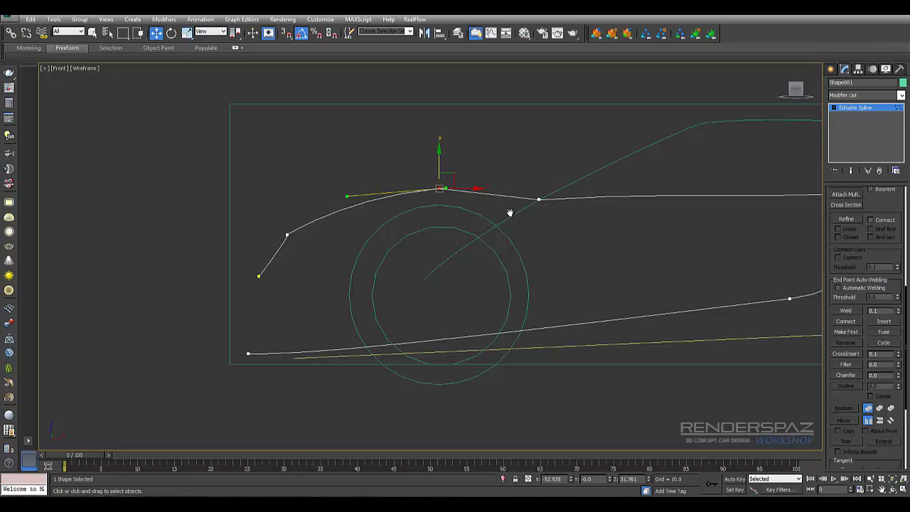
Refine the body spline with another vertex between the nose and the front wheel
key(alt+r)
key(w)
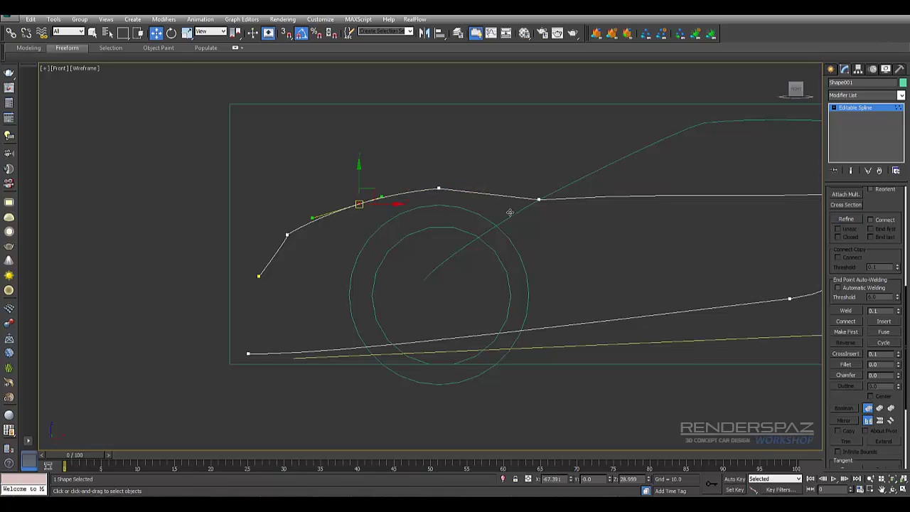
scroll(419, 217, up, 3)
middle_drag(372, 263, 510, 217)
Move the bonnet, nose and front end vertices of the body spline forward toward the bounding box's front edge
click(370, 197)
drag(370, 197, 335, 193)
click(331, 256)
drag(339, 249, 294, 284)
click(335, 193)
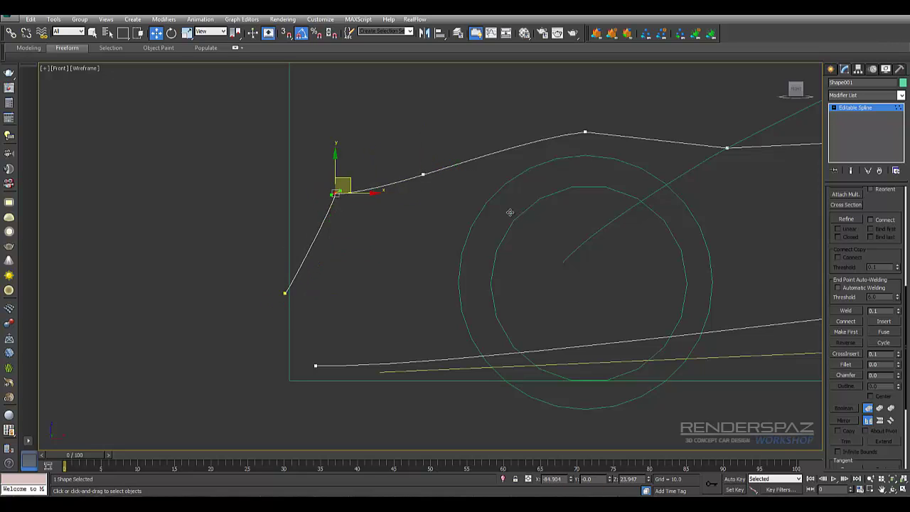
Lower the nose vertex and steepen its tangent handles to round the front of the body spline
mouse_move(355, 186)
mouse_down()
mouse_move(364, 193)
mouse_move(351, 173)
mouse_up()
scroll(329, 228, up, 5)
key(ctrl+z)
key(ctrl+z)
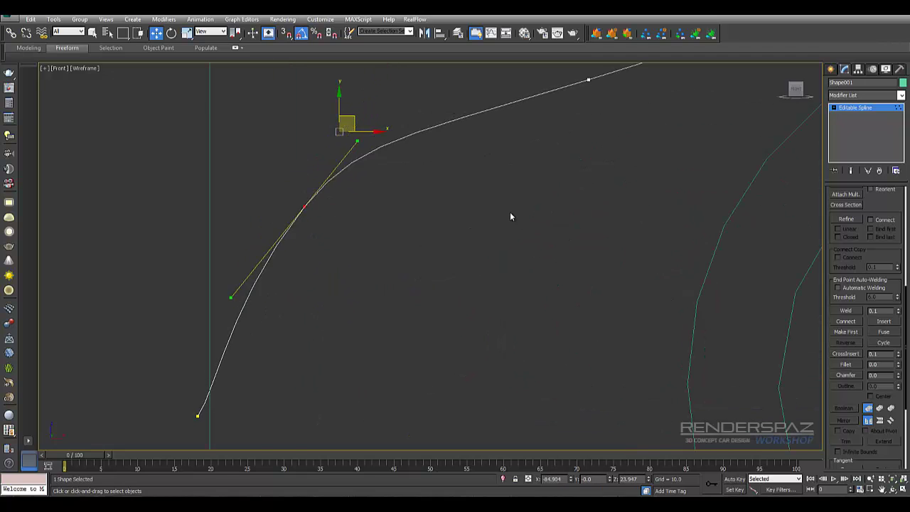
scroll(510, 214, down, 8)
scroll(511, 216, up, 5)
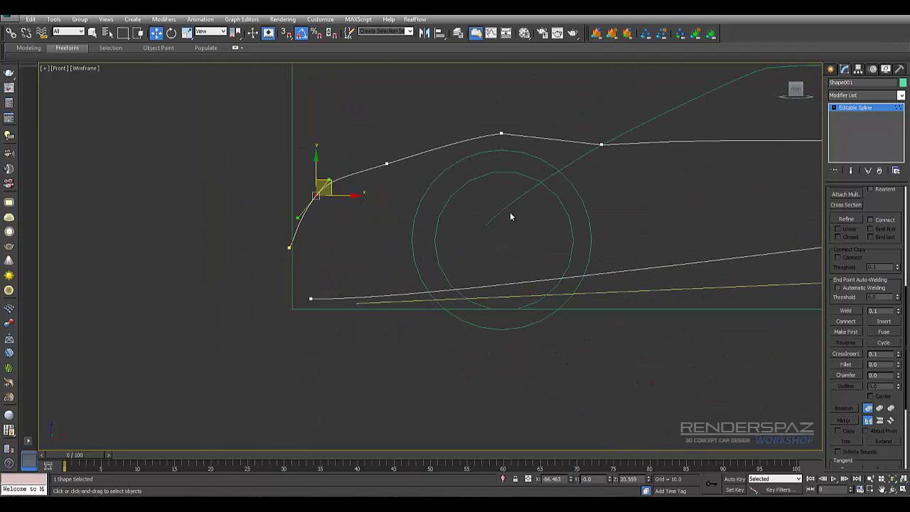
Smooth the bonnet and fender curve by adjusting the tangents of the bonnet vertex and the one above the front wheel
key(ctrl+z)
scroll(510, 212, up, 3)
key(ctrl+z)
key(ctrl+y)
key(ctrl+y)
key(ctrl+y)
scroll(510, 216, down, 2)
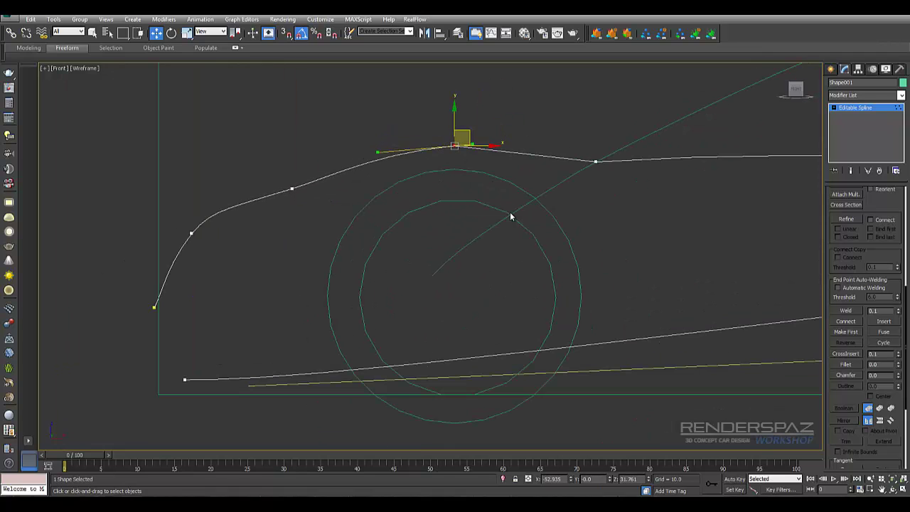
key(ctrl+z)
key(ctrl+z)
key(ctrl+y)
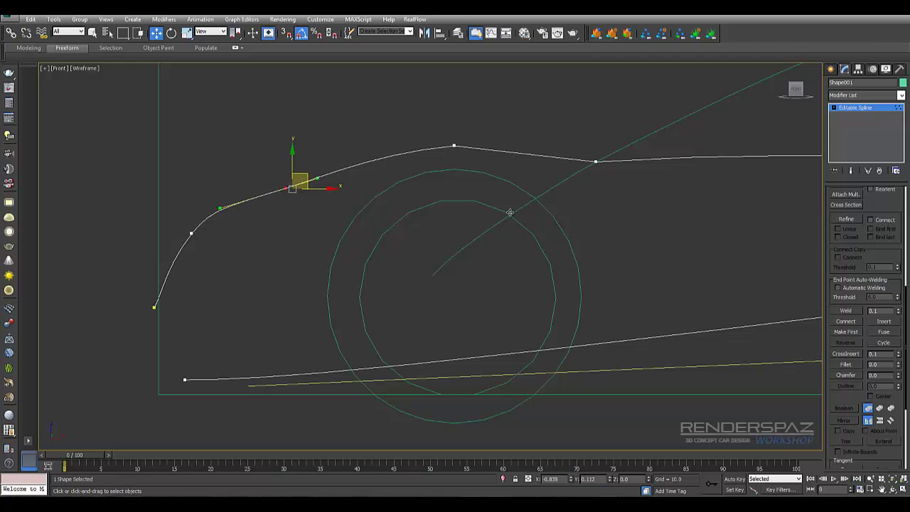
key(ctrl+y)
key(ctrl+y)
key(ctrl+y)
key(ctrl+z)
key(ctrl+z)
key(ctrl+z)
key(ctrl+z)
key(ctrl+z)
scroll(510, 212, down, 5)
key(shift+z)
key(shift+z)
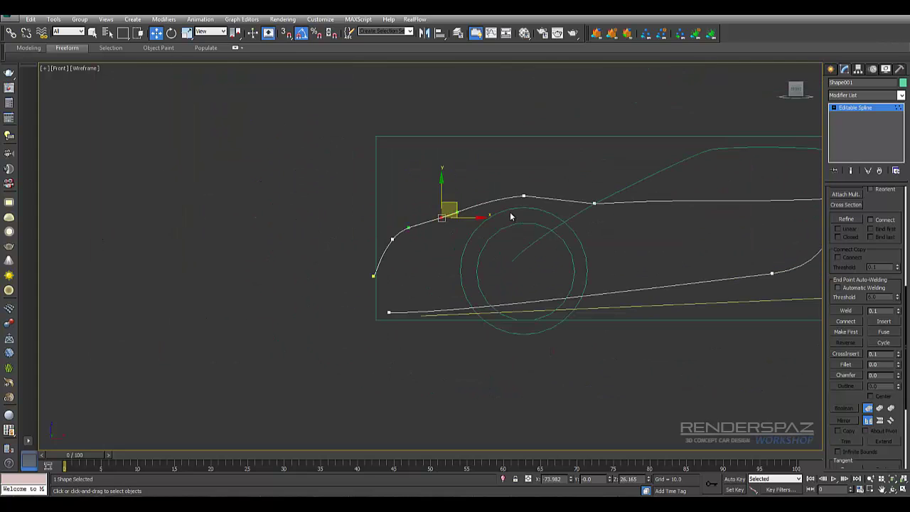
Snap the body spline's front end vertex onto the lower side curve's front end and weld the two vertices
key(ctrl+z)
key(shift+z)
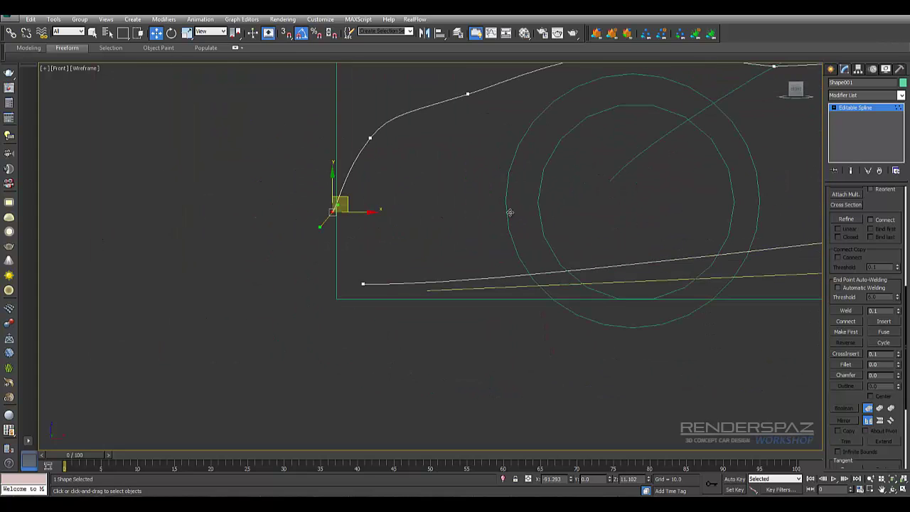
key(ctrl+z)
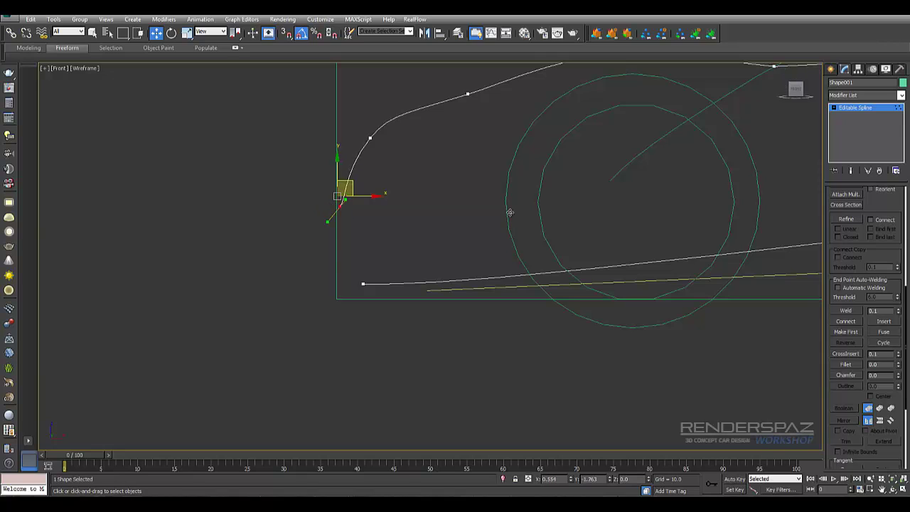
key(ctrl+z)
key(s)
key(ctrl+z)
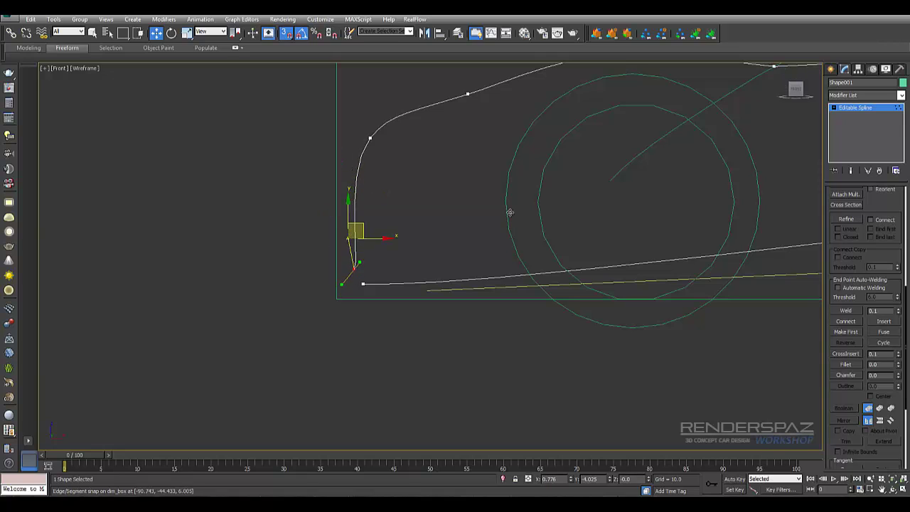
key(ctrl+z)
key(ctrl+z)
key(s)
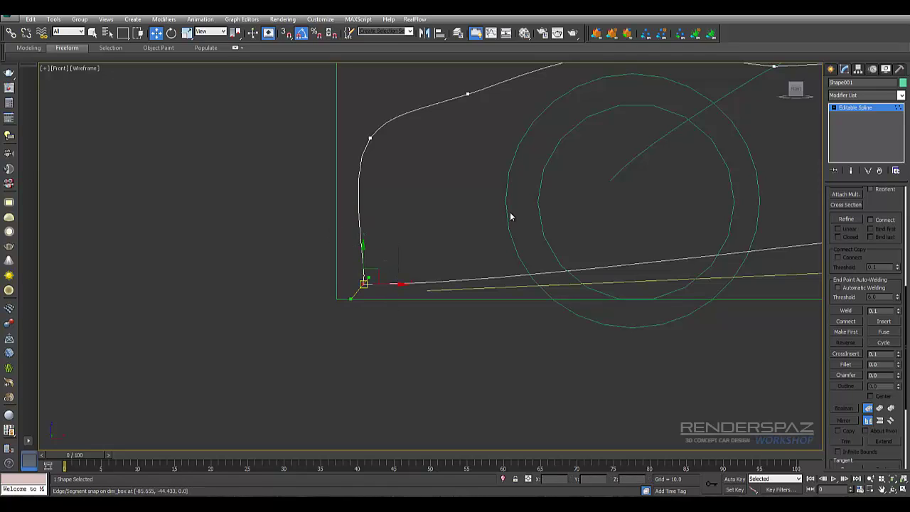
key(ctrl+w)
scroll(510, 216, up, 2)
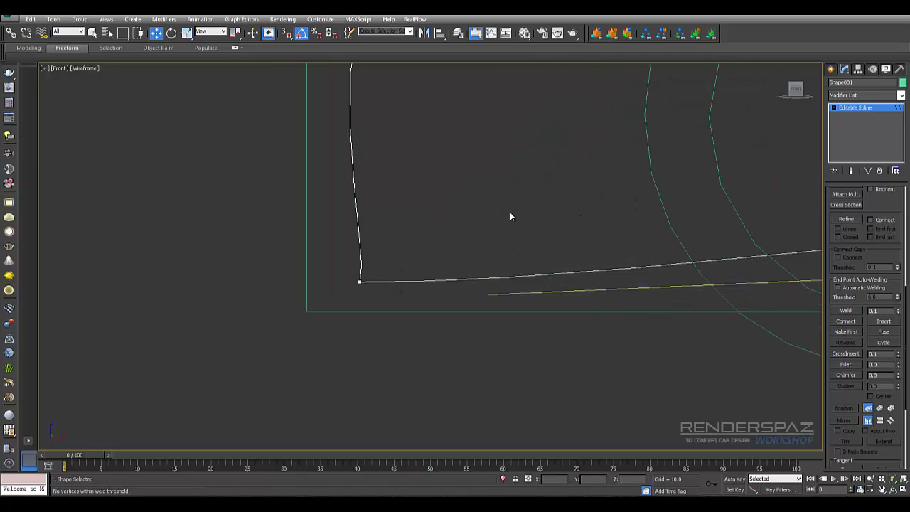
Move the lower front corner vertex forward, close to the bounding box's front edge
click(360, 282)
drag(360, 281, 333, 280)
scroll(509, 213, down, 2)
Reshape the bonnet and upper nose corner by adjusting their vertices and tangents, and leave vertex editing
click(510, 216)
scroll(511, 217, down, 2)
scroll(511, 216, up, 2)
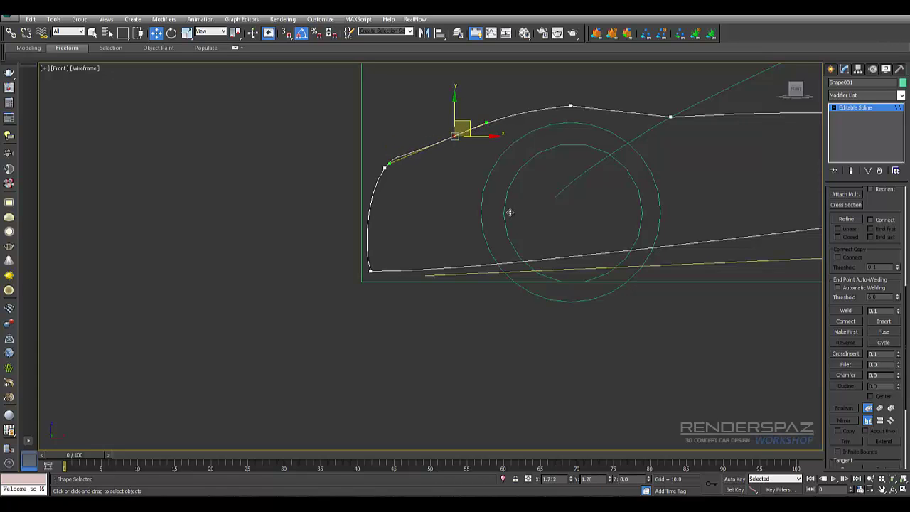
click(511, 215)
scroll(511, 216, up, 4)
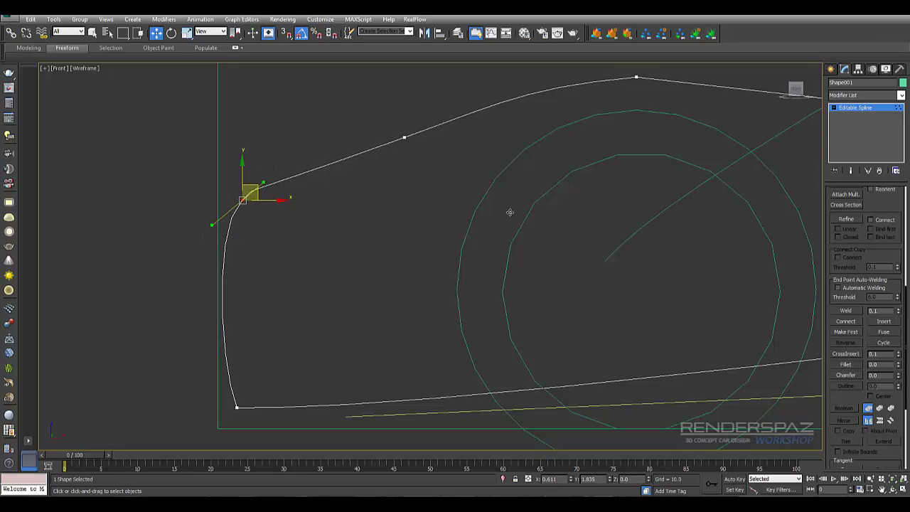
scroll(510, 212, down, 4)
click(511, 216)
scroll(510, 216, up, 2)
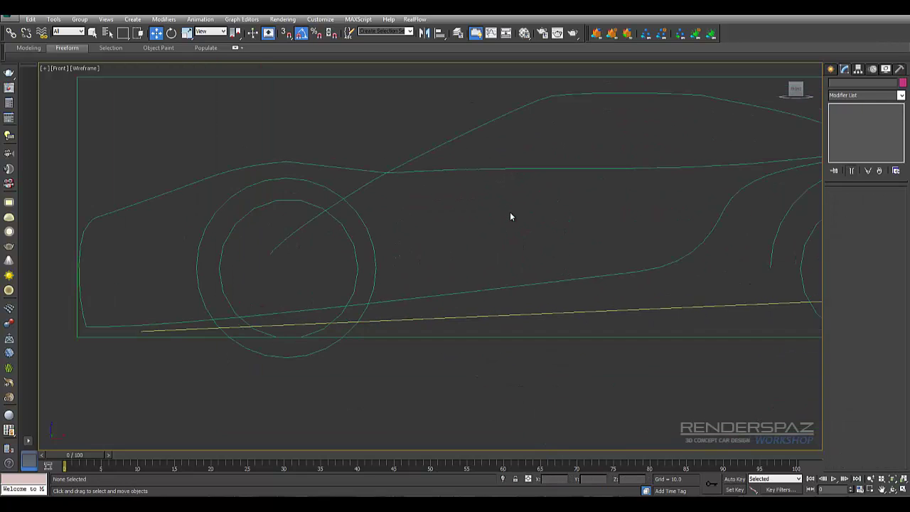
Reshape the roof spline, shifting its front roof vertex slightly rearward and moving its rear end vertex back to the tail
scroll(510, 217, down, 2)
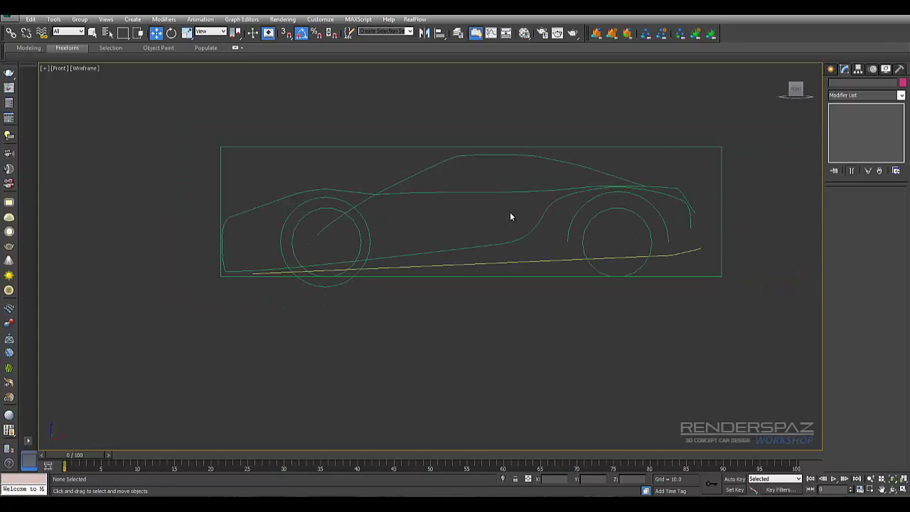
key(ctrl+z)
scroll(510, 216, up, 2)
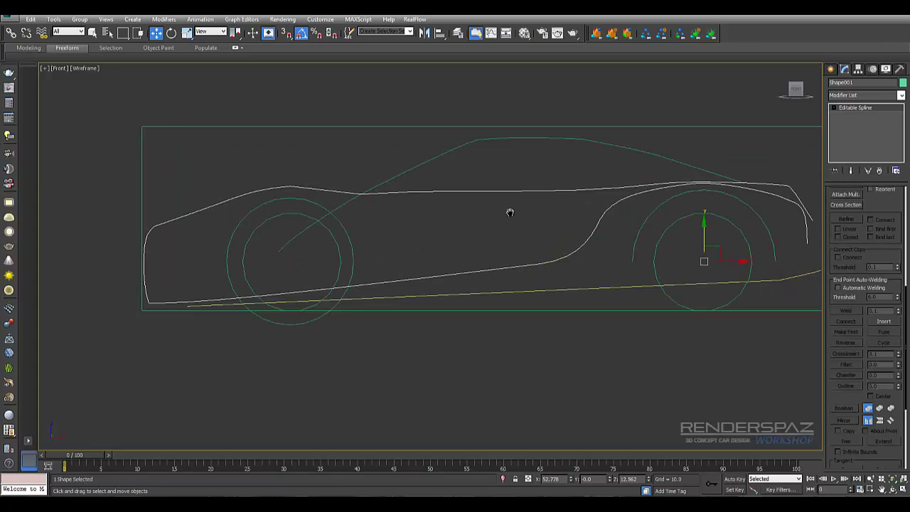
scroll(511, 216, down, 1)
key(ctrl+z)
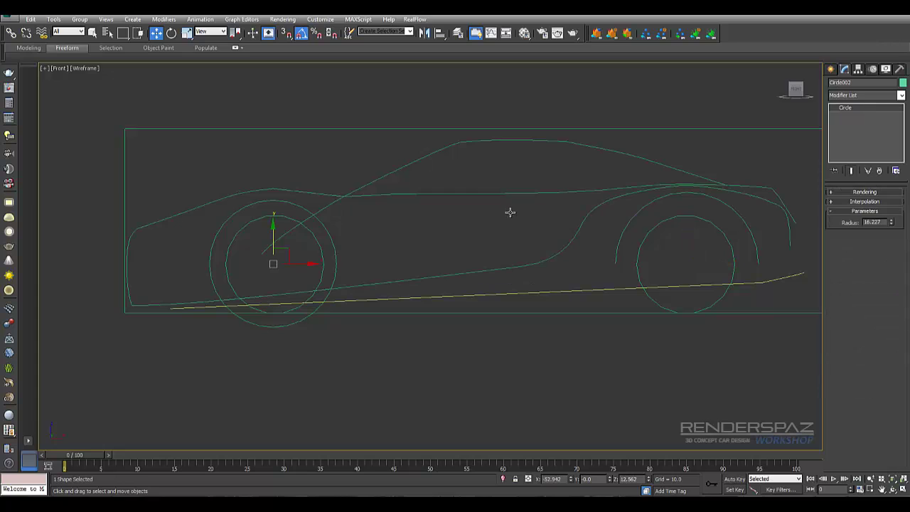
key(ctrl+z)
key(ctrl+z)
key(ctrl+z)
key(ctrl+z)
key(ctrl+z)
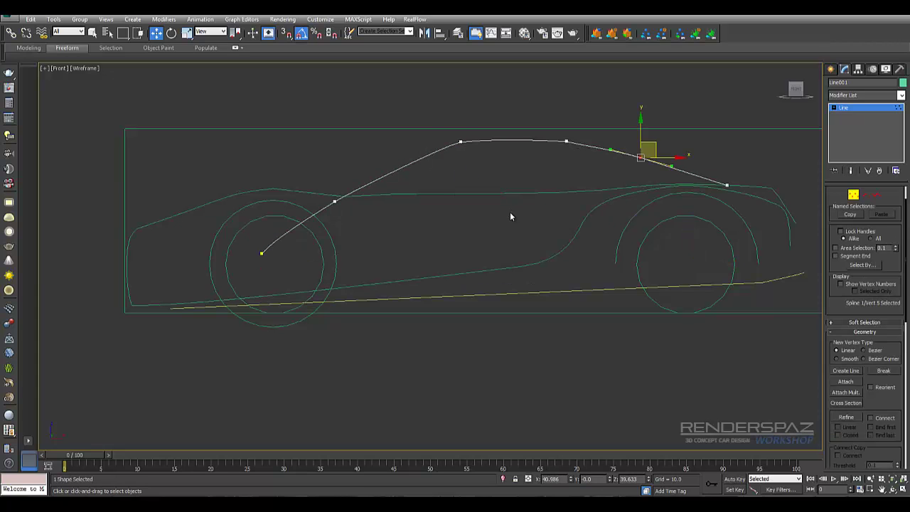
key(ctrl+z)
key(ctrl+z)
scroll(510, 213, up, 5)
scroll(510, 214, down, 4)
scroll(510, 215, up, 5)
click(612, 204)
drag(510, 212, 510, 213)
key(z)
middle_drag(510, 216, 510, 212)
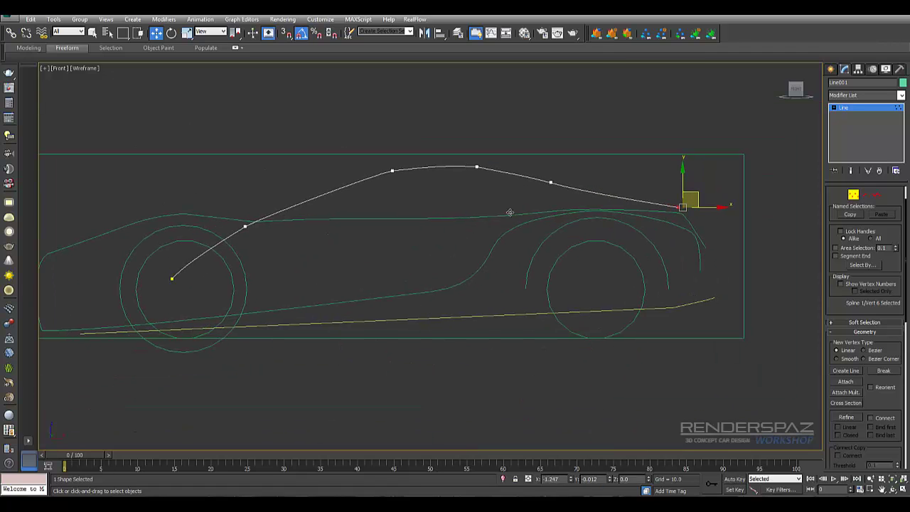
Snap the roof spline's rear end vertex onto the body spline at the tail and leave vertex editing
scroll(510, 211, up, 5)
key(s)
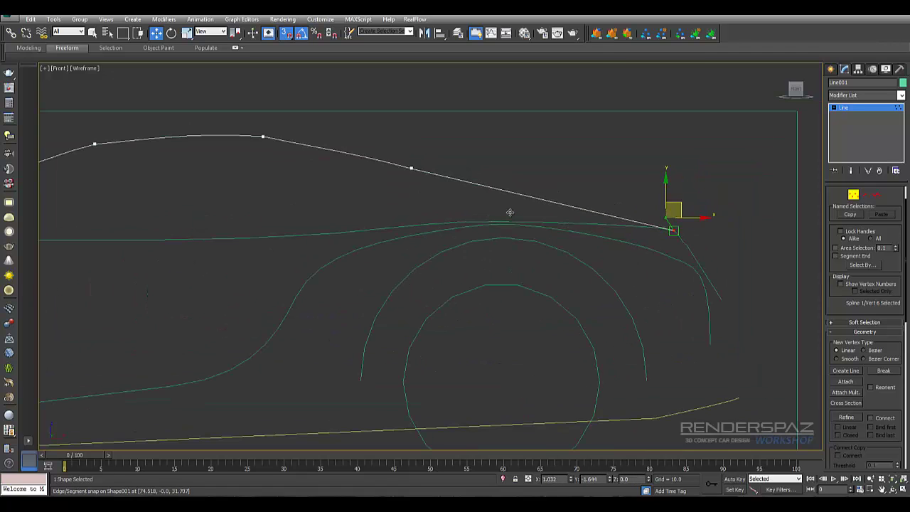
key(s)
click(510, 212)
scroll(509, 212, down, 2)
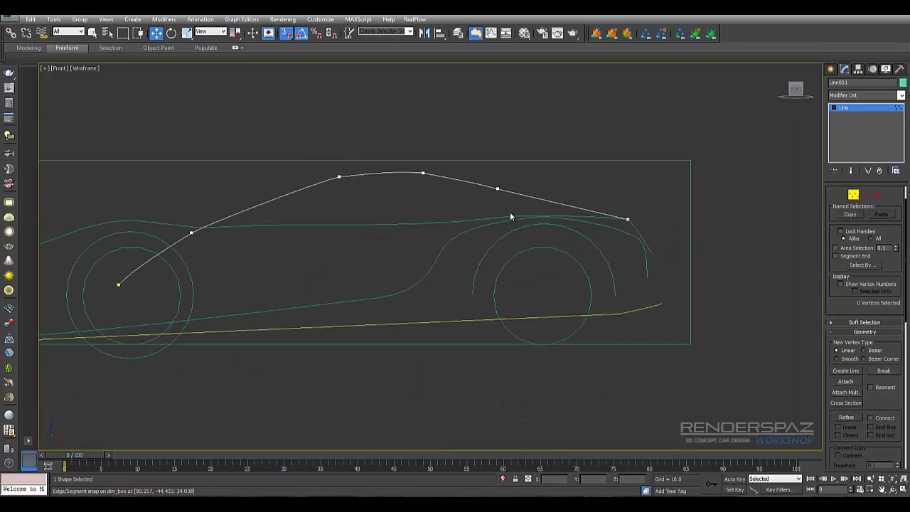
click(510, 212)
scroll(509, 212, down, 3)
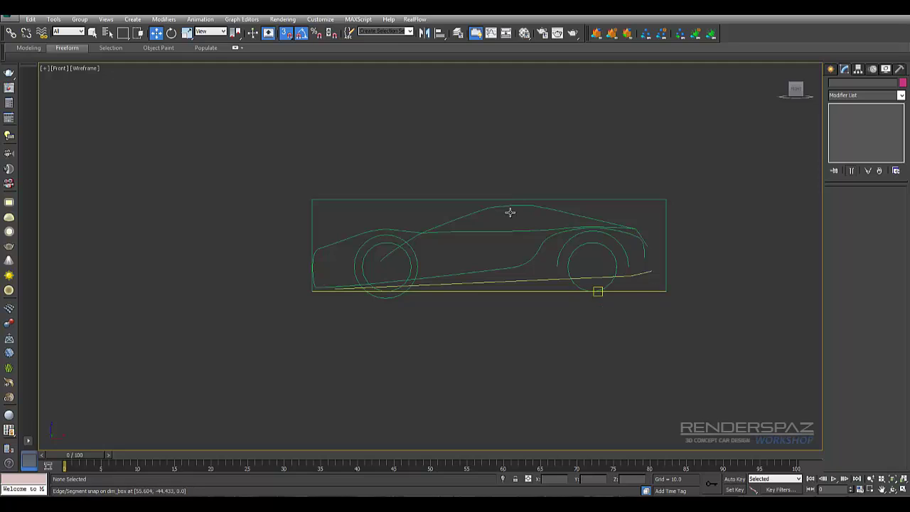
Raise the body spline's beltline vertex above the rear wheel and stretch its tangents so the beltline rises nearly straight
scroll(510, 217, up, 2)
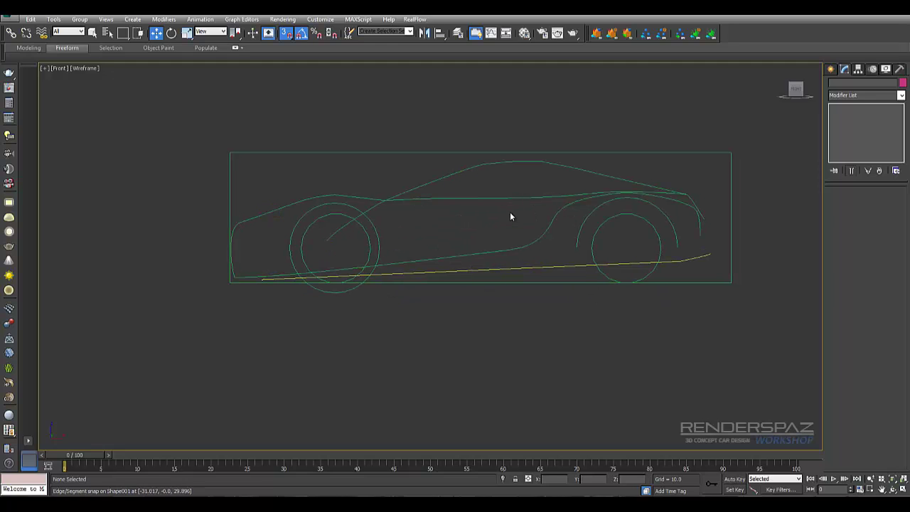
scroll(510, 214, up, 3)
click(509, 217)
key(1)
click(540, 201)
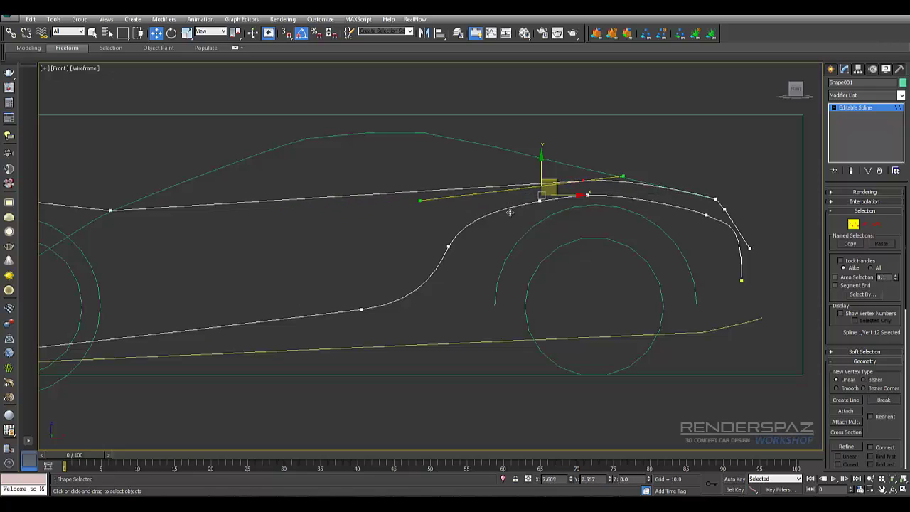
scroll(510, 213, down, 3)
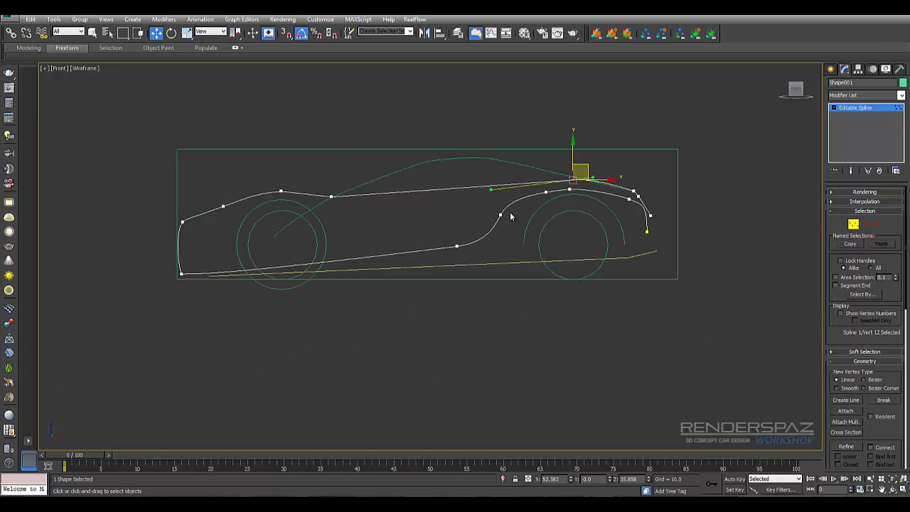
scroll(510, 215, up, 3)
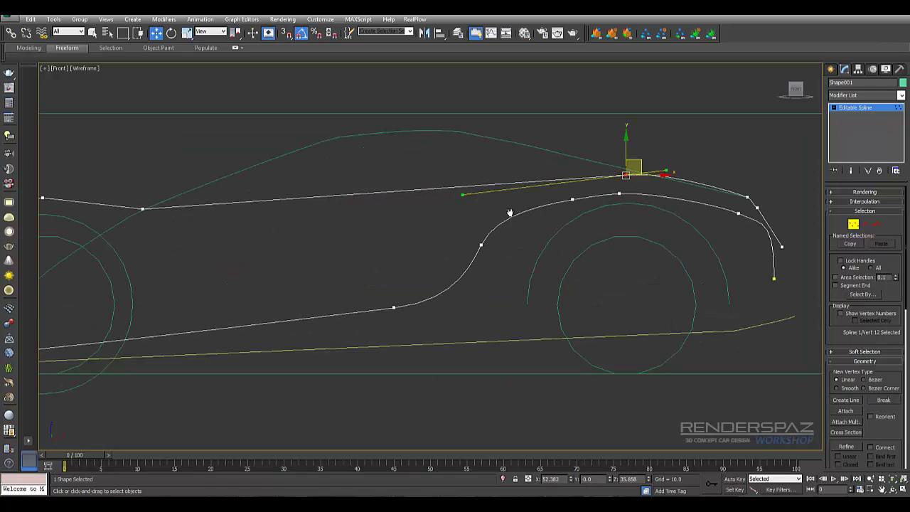
Add a vertex midway along the beltline and place it slightly below the straight run, ahead of the rear wheel
key(ctrl+z)
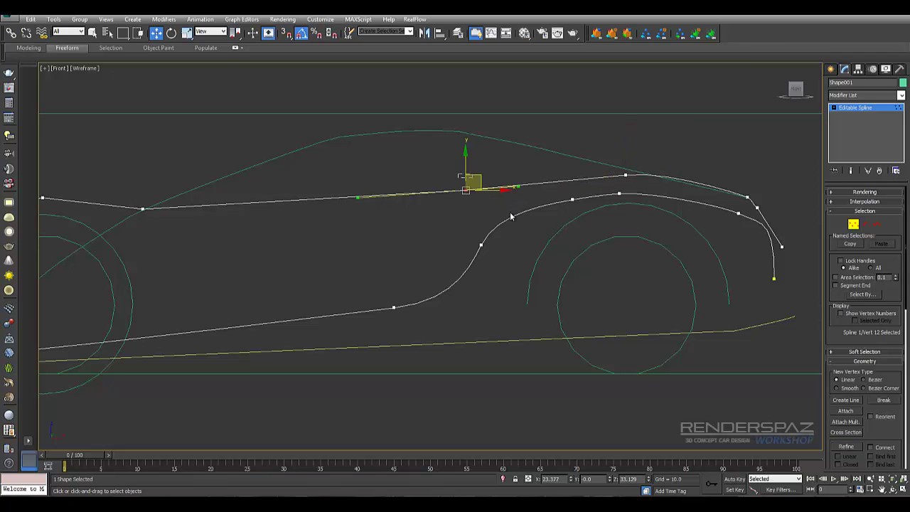
drag(509, 216, 509, 212)
key(ctrl+z)
key(ctrl+z)
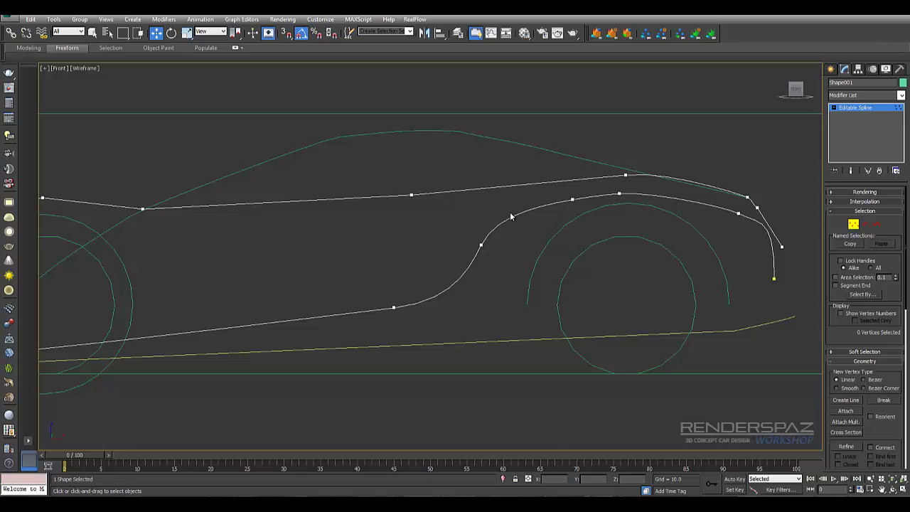
Move the beltline vertex above the rear wheel up and rearward to form a raised tail, adjusting its tangents
key(ctrl+z)
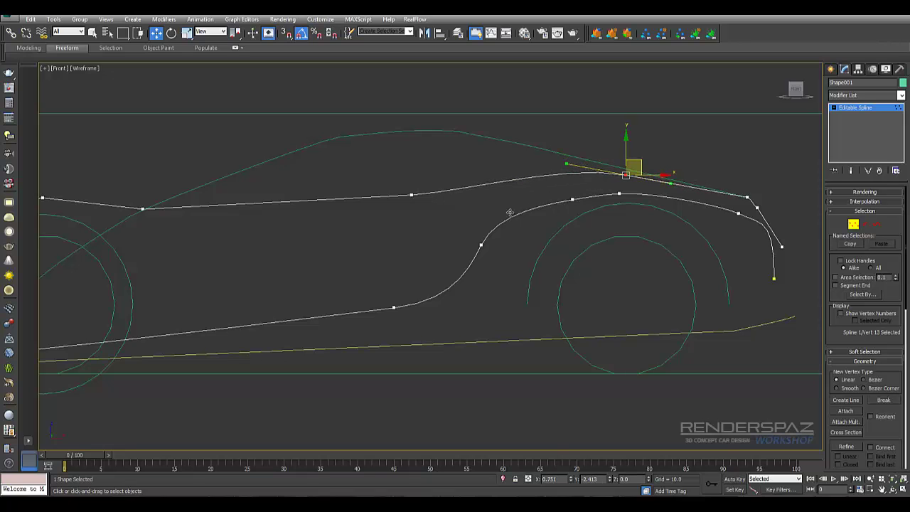
drag(510, 212, 508, 211)
scroll(510, 212, up, 5)
key(shift+z)
key(shift+z)
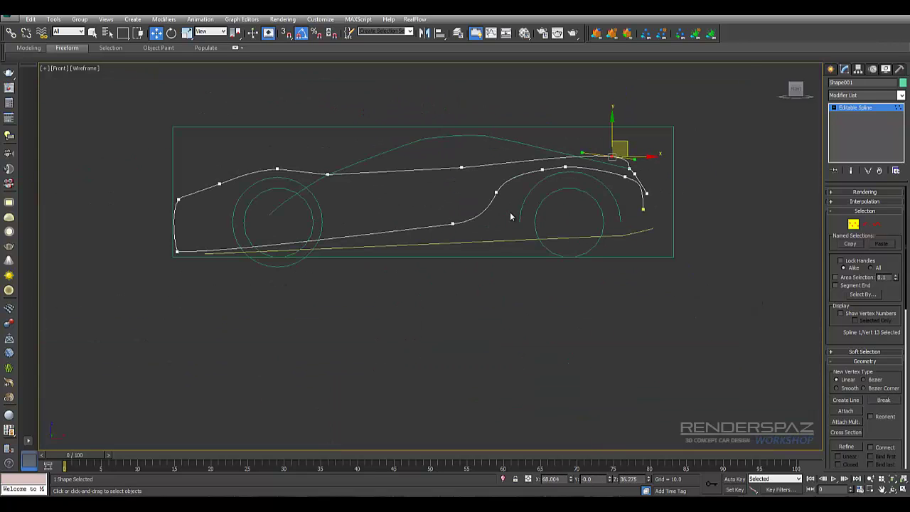
Delete the body spline's vertex where the roof ends and lower the tail vertex just ahead of it
scroll(510, 217, up, 8)
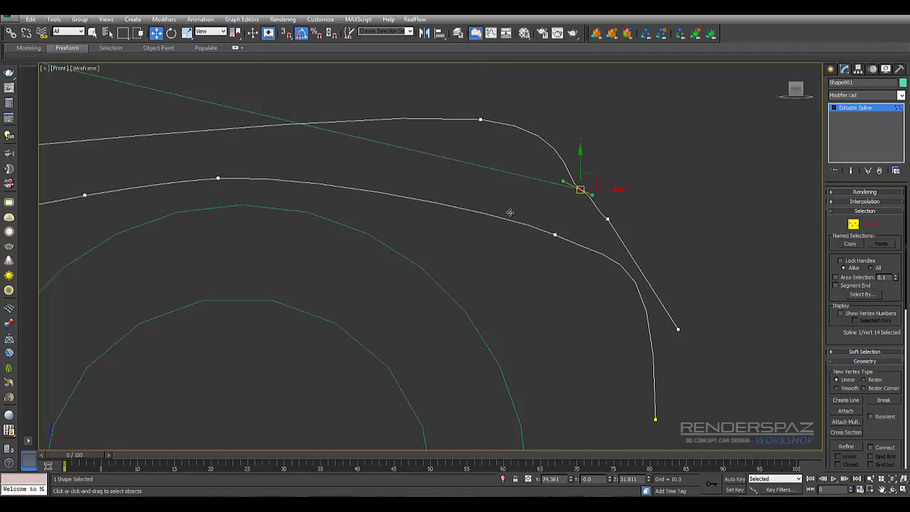
scroll(510, 212, down, 5)
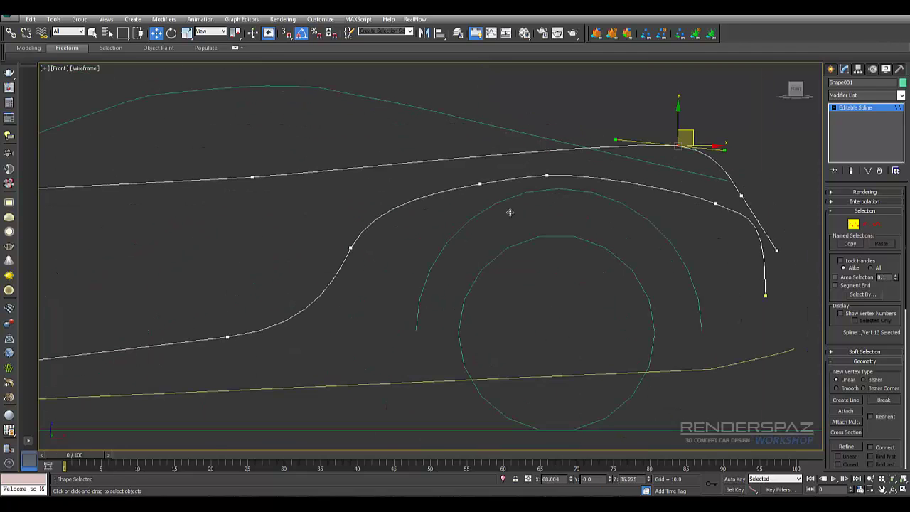
key(ctrl+z)
key(ctrl+z)
key(ctrl+z)
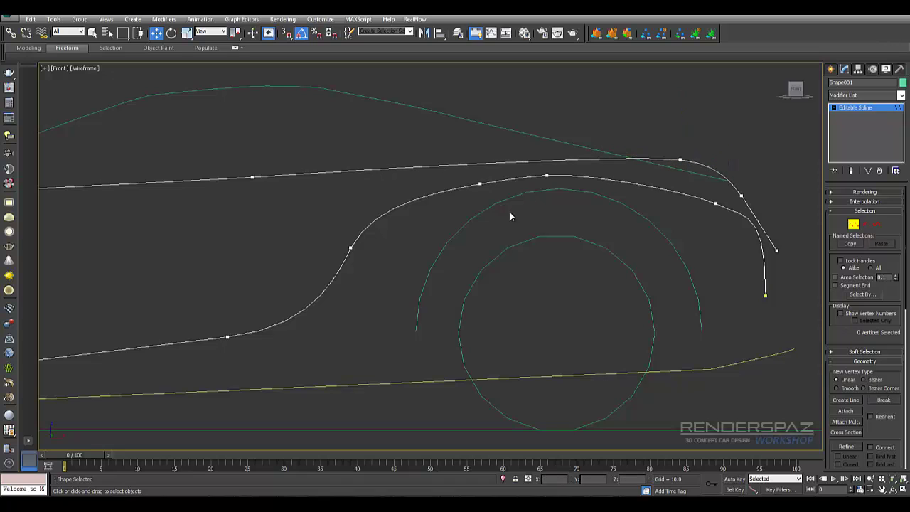
Move the lower side curve's vertex behind the rear wheel arch up and forward, and adjust its tangents
key(ctrl+z)
key(ctrl+z)
key(ctrl+z)
key(ctrl+z)
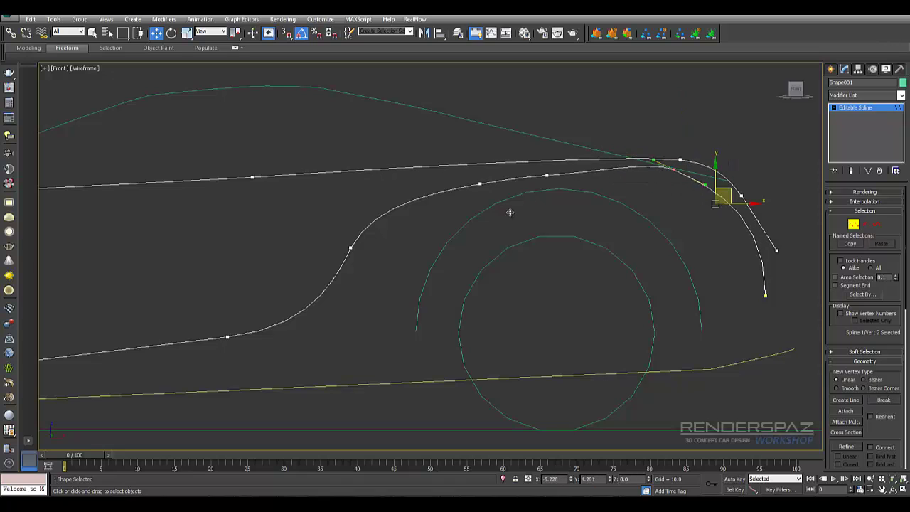
key(ctrl+z)
key(ctrl+z)
key(ctrl+z)
key(ctrl+z)
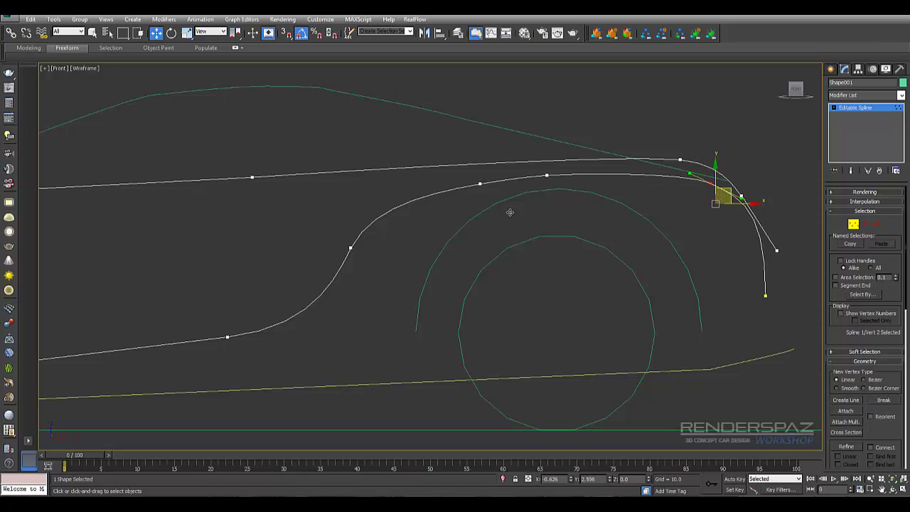
key(ctrl+z)
key(ctrl+z)
key(ctrl+z)
key(ctrl+z)
key(ctrl+z)
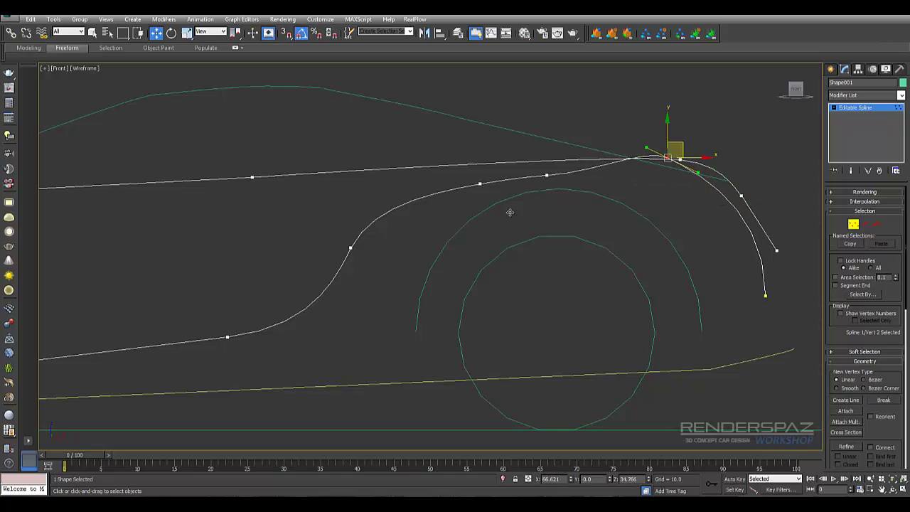
key(ctrl+z)
key(ctrl+z)
key(ctrl+z)
key(ctrl+z)
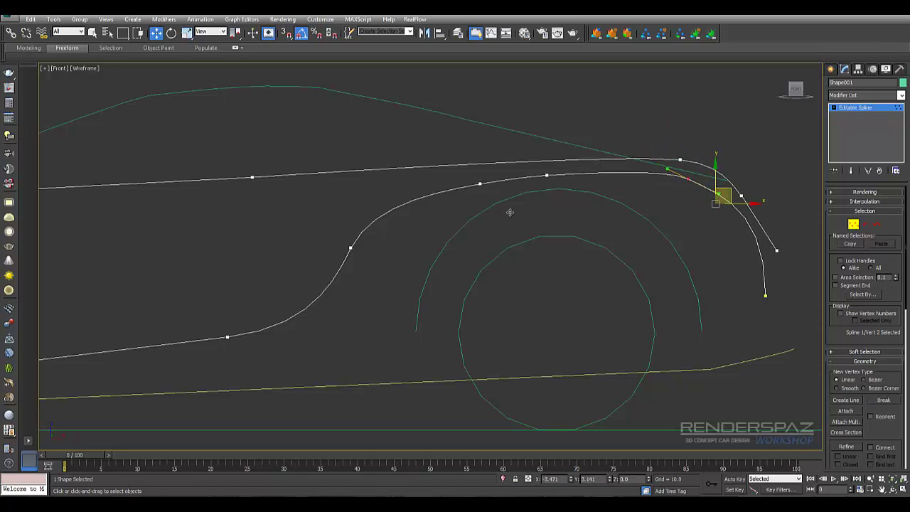
key(shift+z)
Move the lower side curve's rear end vertex up to the point where the roof spline meets the body spline
key(ctrl+z)
key(ctrl+z)
key(ctrl+z)
key(ctrl+z)
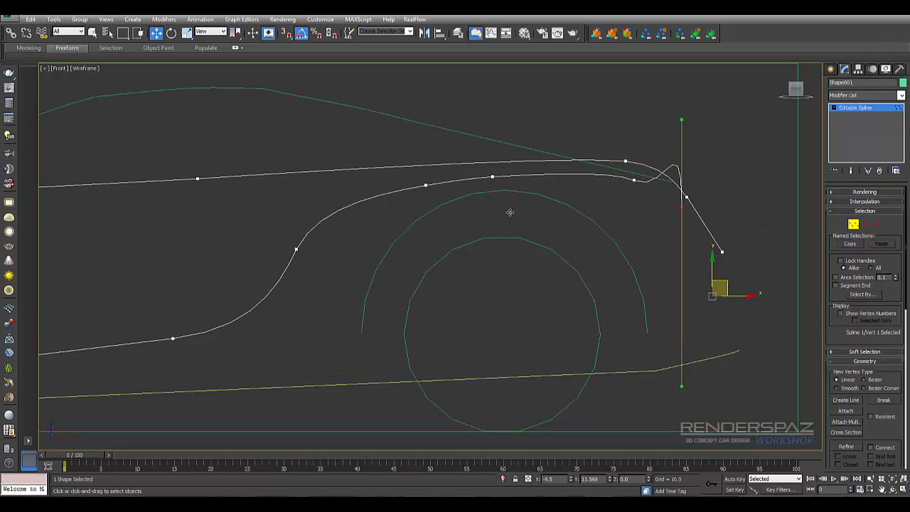
key(ctrl+z)
key(ctrl+z)
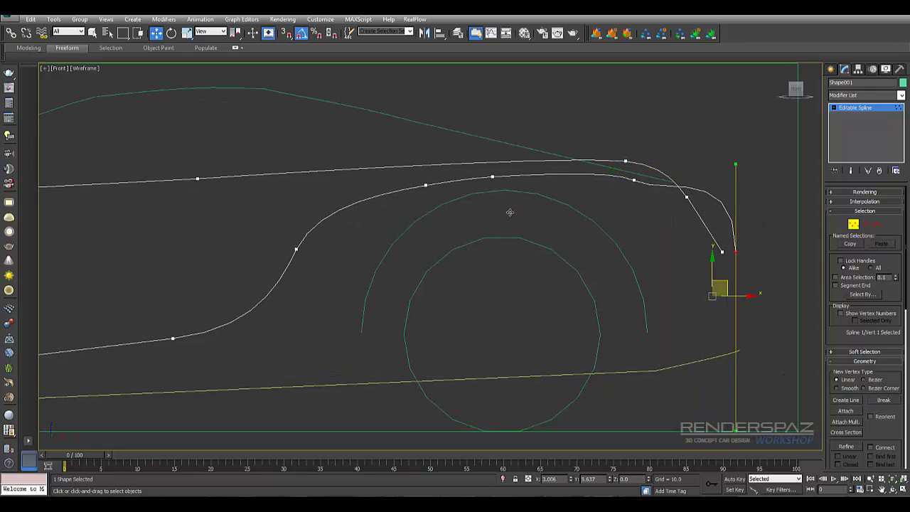
key(ctrl+z)
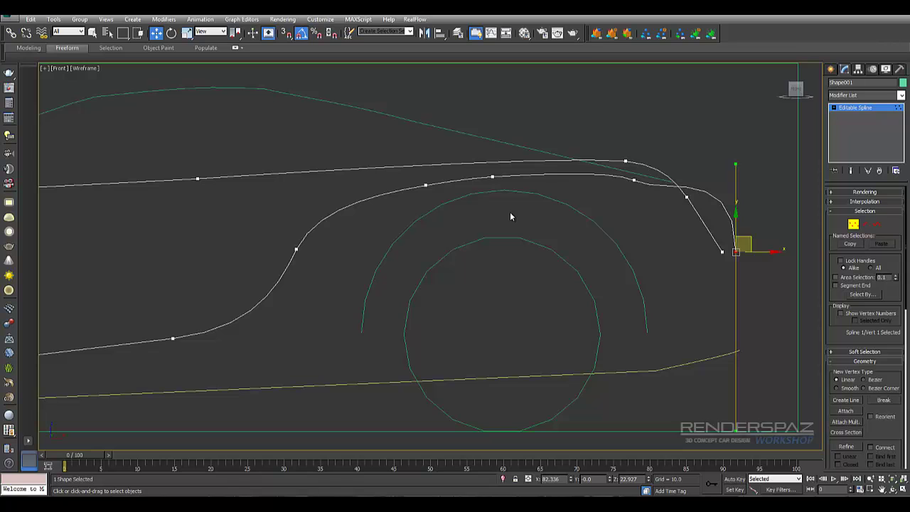
key(ctrl+alt+r)
key(ctrl+z)
key(ctrl+z)
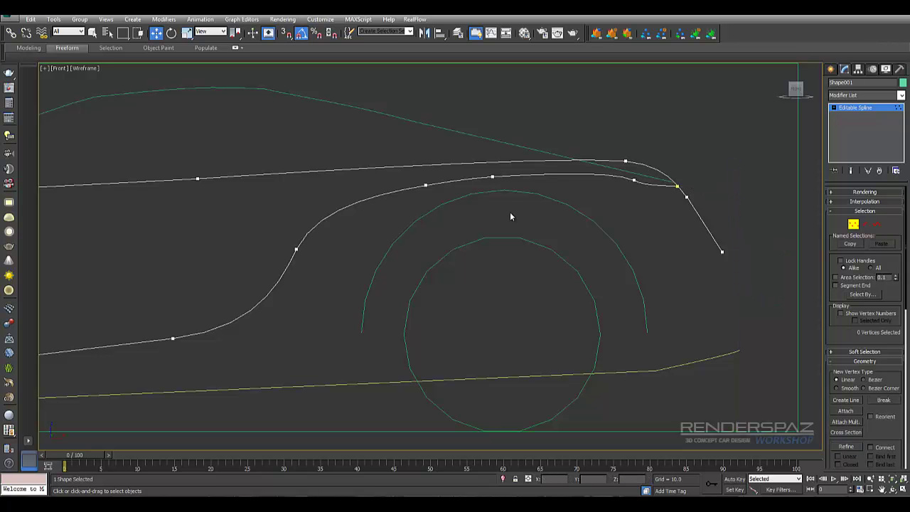
click(510, 216)
Smooth the tangents of the lower side curve's second-to-last rear vertex and convert the vertex to Bezier
scroll(510, 217, down, 4)
scroll(511, 217, up, 2)
scroll(510, 216, down, 2)
scroll(511, 216, up, 2)
click(510, 217)
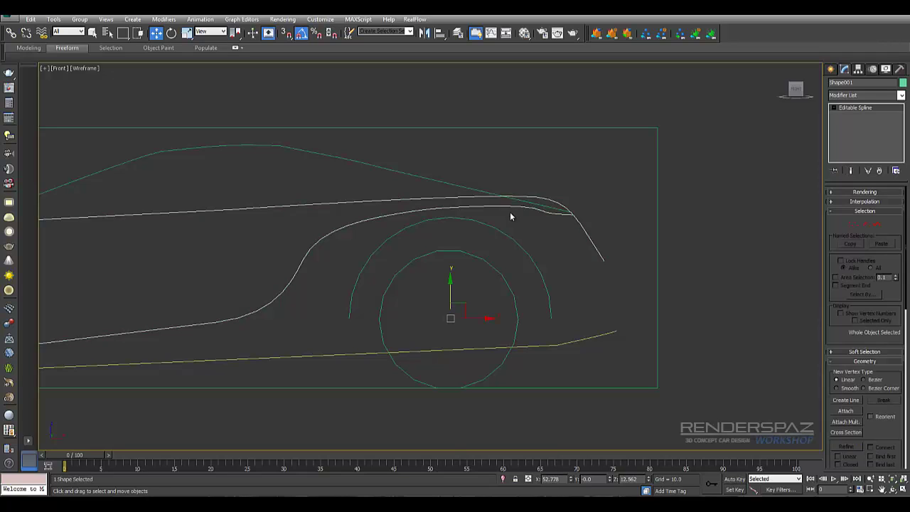
key(1)
click(510, 212)
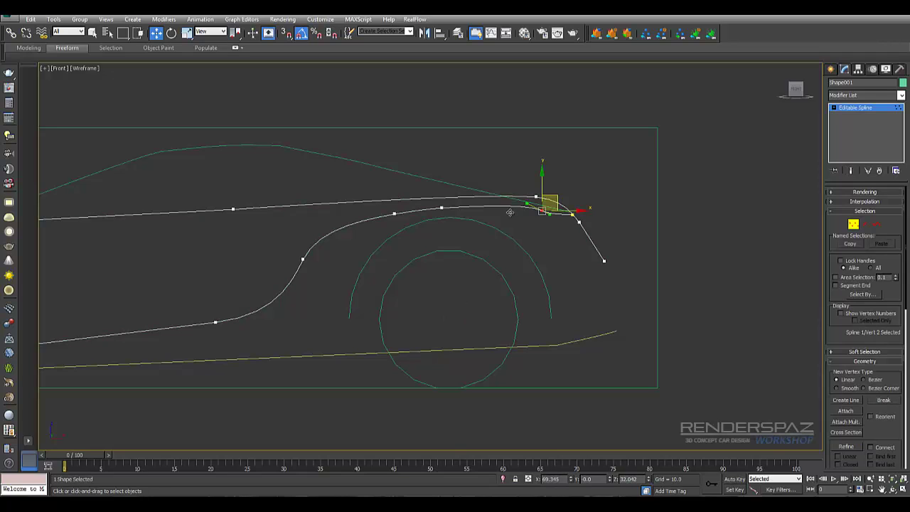
scroll(510, 213, up, 2)
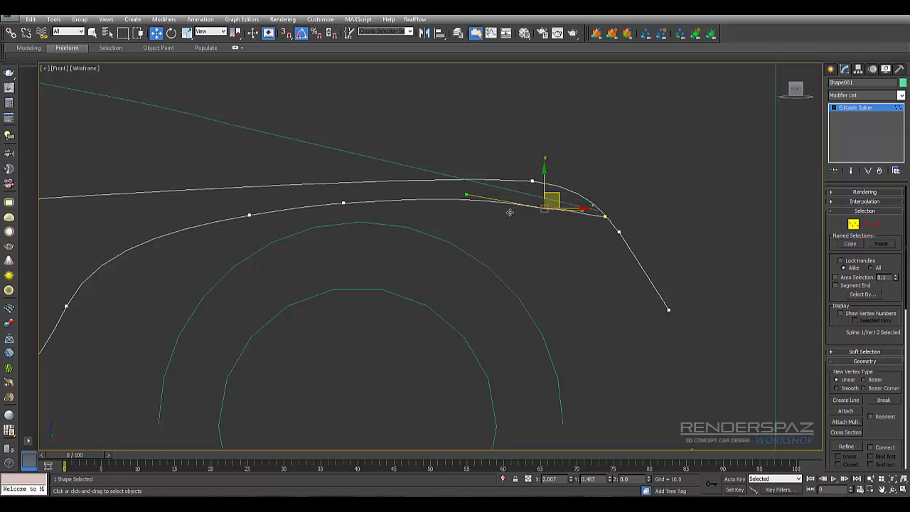
right_click(509, 213)
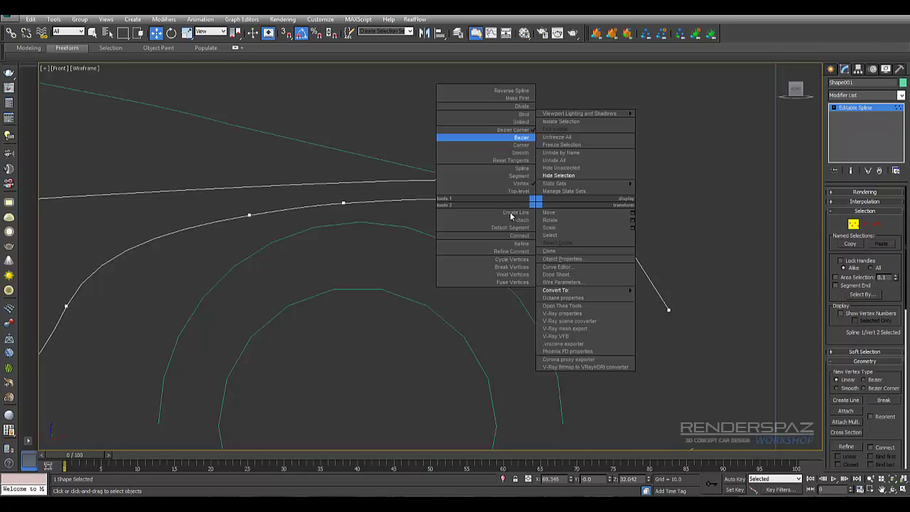
click(521, 137)
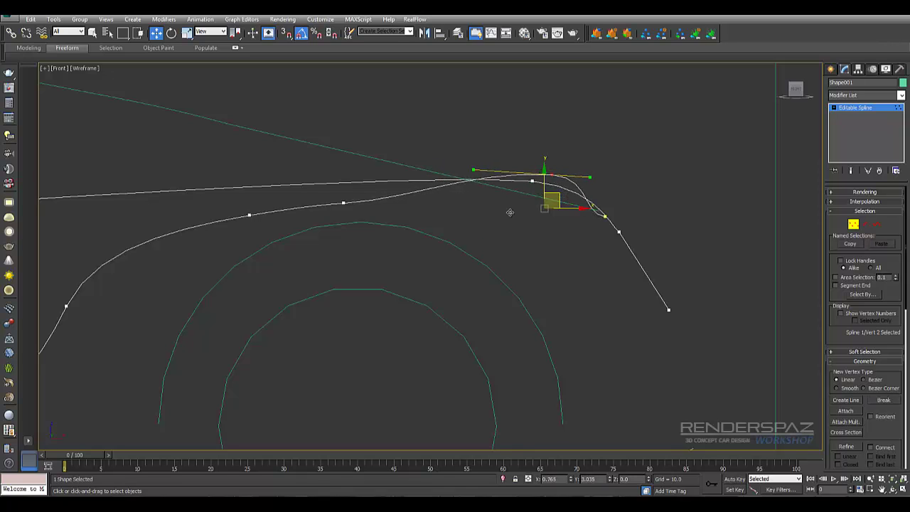
Raise the lower side curve's Bezier vertex near the tail above the beltline with nearly level tangents
key(ctrl+z)
key(ctrl+z)
key(ctrl+z)
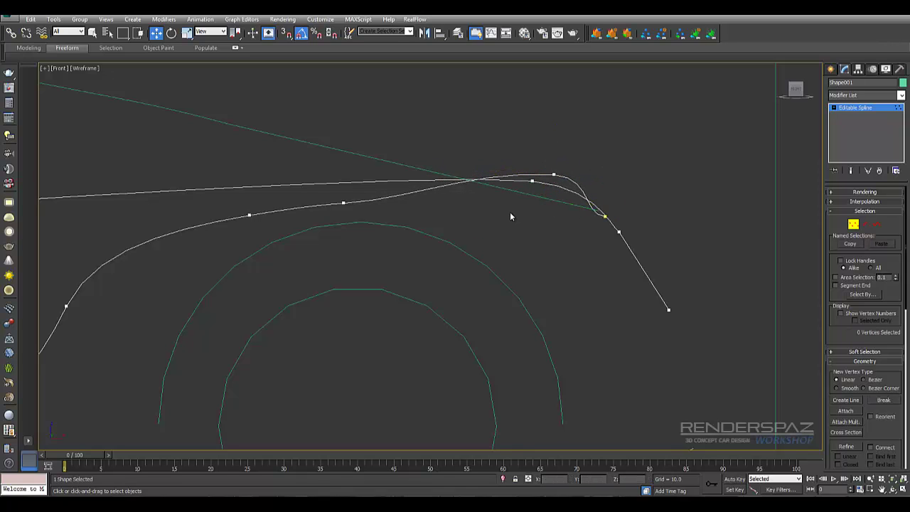
key(ctrl+y)
key(ctrl+y)
key(ctrl+y)
key(ctrl+y)
key(ctrl+y)
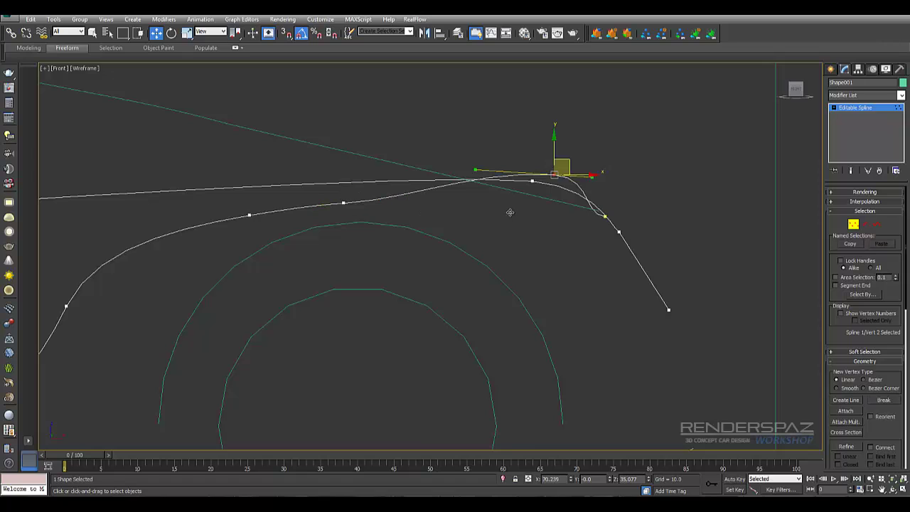
Refine the lower side curve near the tail so it runs just beneath the beltline, and leave vertex editing
key(ctrl+y)
key(ctrl+y)
key(ctrl+y)
key(ctrl+y)
key(ctrl+y)
key(ctrl+y)
key(ctrl+y)
key(ctrl+y)
key(ctrl+y)
scroll(509, 211, down, 5)
scroll(510, 212, up, 3)
key(ctrl+z)
key(ctrl+z)
key(ctrl+z)
key(ctrl+z)
key(ctrl+z)
key(ctrl+z)
key(ctrl+z)
scroll(510, 216, down, 5)
scroll(510, 216, up, 3)
click(510, 212)
key(z)
click(510, 215)
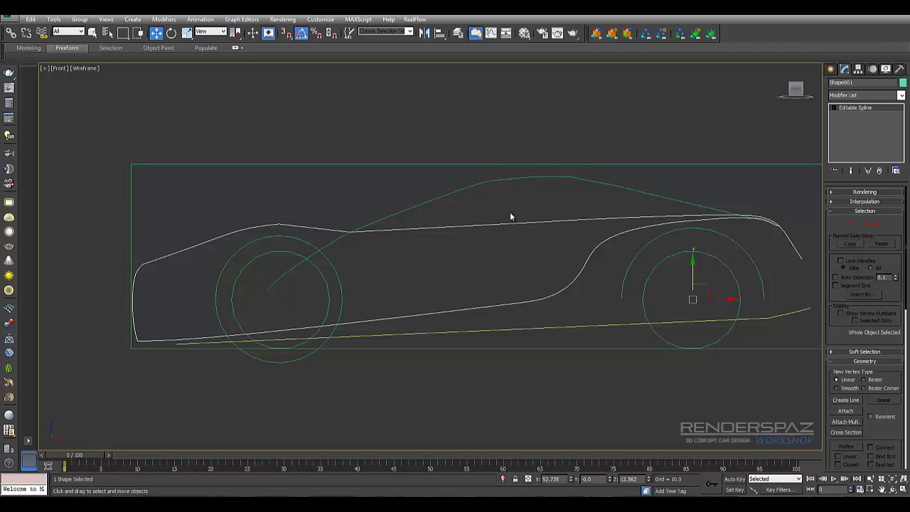
Lower the body spline's hood vertex slightly and smooth the crown vertex above the front wheel
scroll(511, 217, down, 3)
key(1)
scroll(510, 217, up, 3)
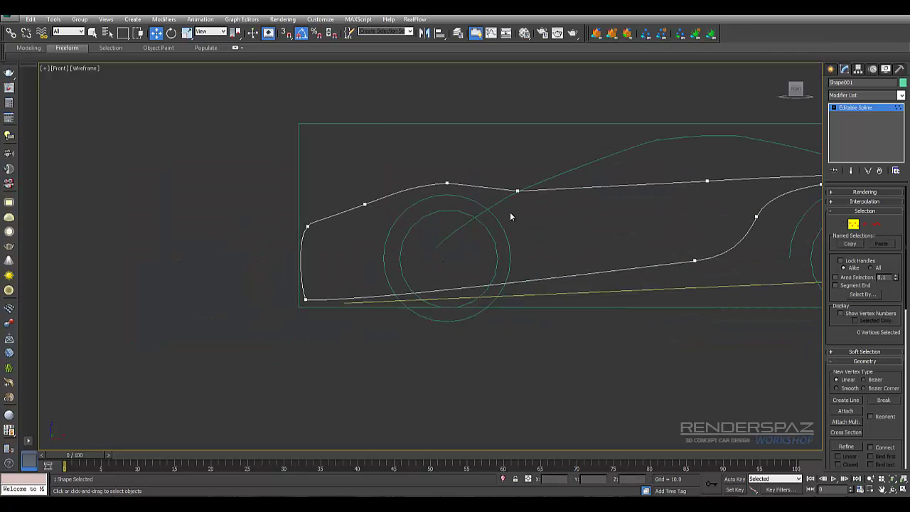
drag(335, 179, 375, 212)
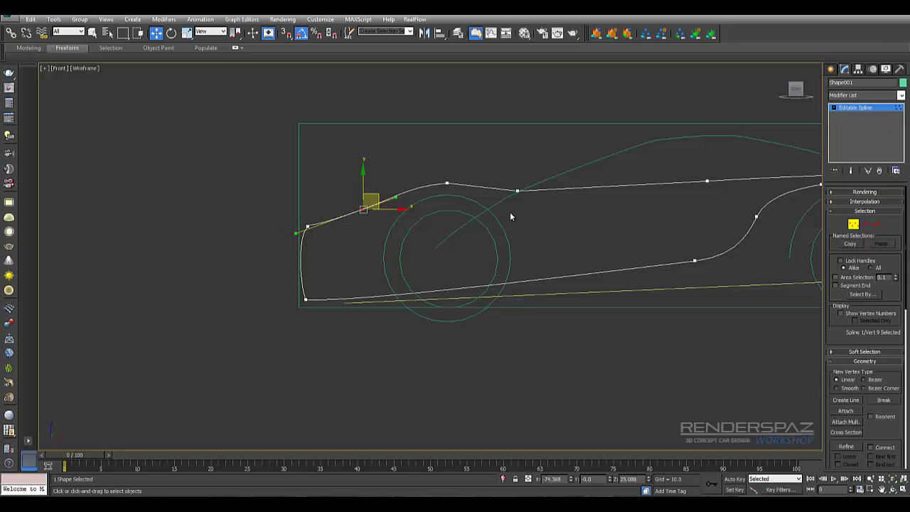
click(446, 184)
drag(510, 212, 510, 212)
click(511, 217)
Convert the front wheel's outer circle to an editable spline and delete its two lower segments, leaving the upper arch
click(510, 213)
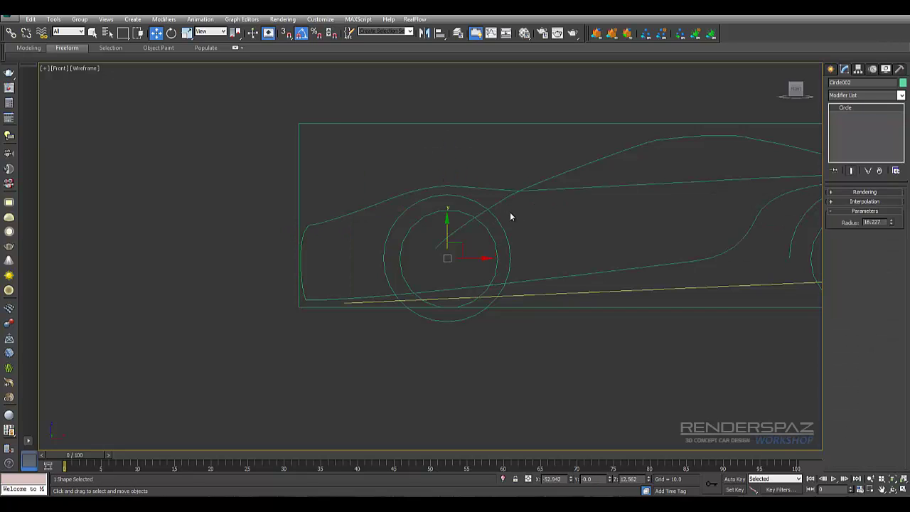
right_click(509, 212)
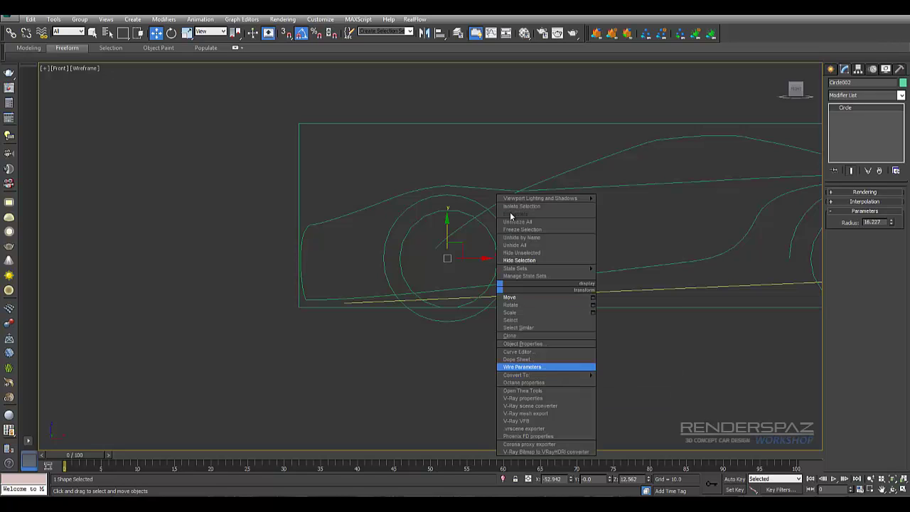
mouse_move(516, 375)
click(631, 375)
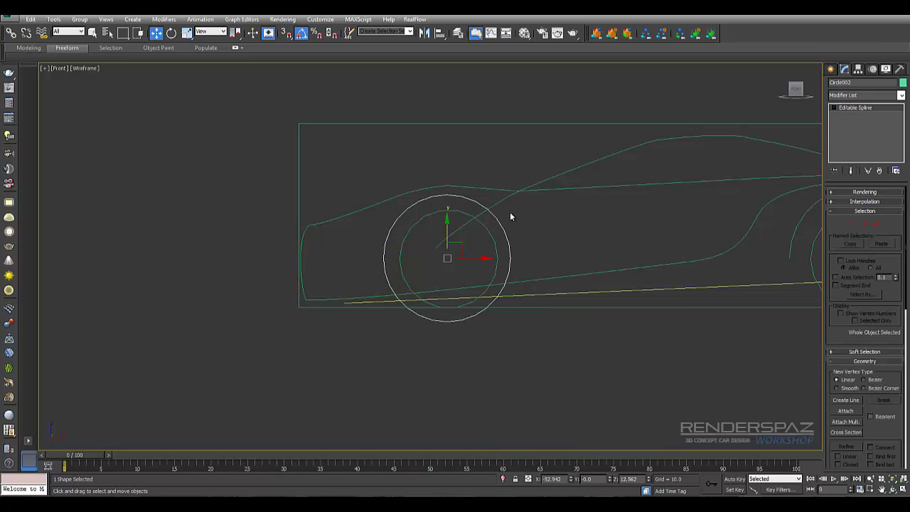
key(1)
key(3)
key(ctrl+a)
key(2)
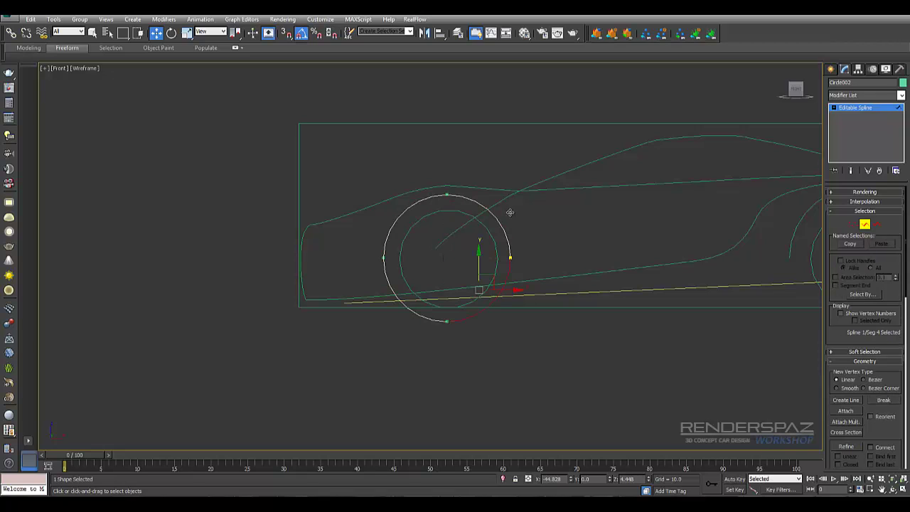
click(510, 213)
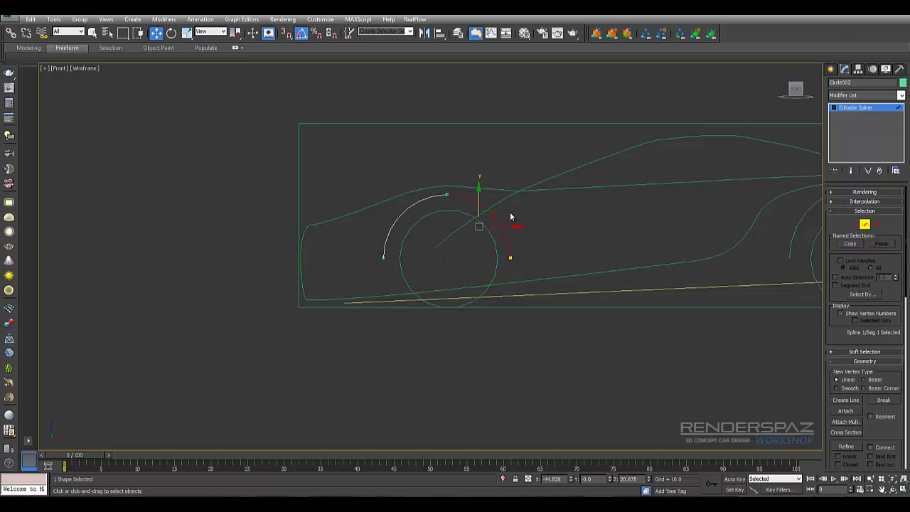
Lower the whole front wheel arch spline slightly beneath the fender curve and leave sub-object editing
key(3)
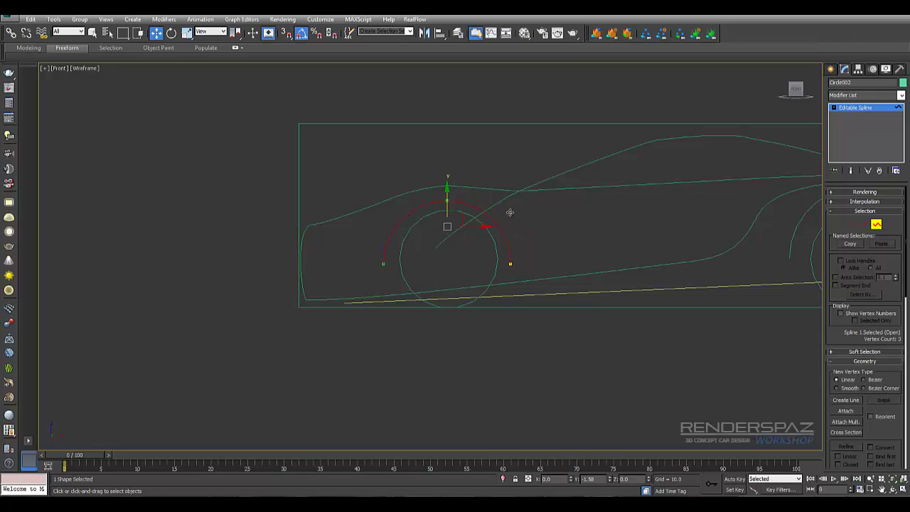
middle_drag(509, 212, 509, 217)
click(510, 216)
key(2)
key(2)
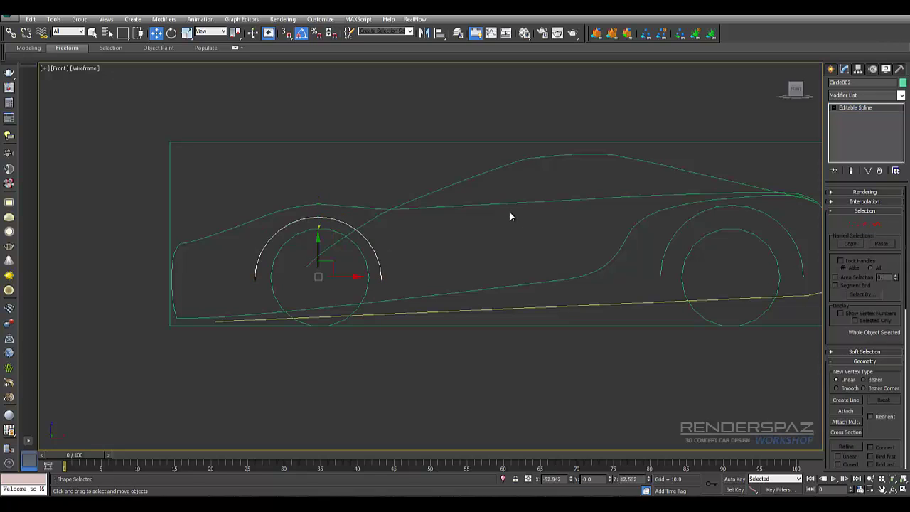
Lower the rear wheel arch slightly to match the gap of the front one and clear the selection
key(ctrl+z)
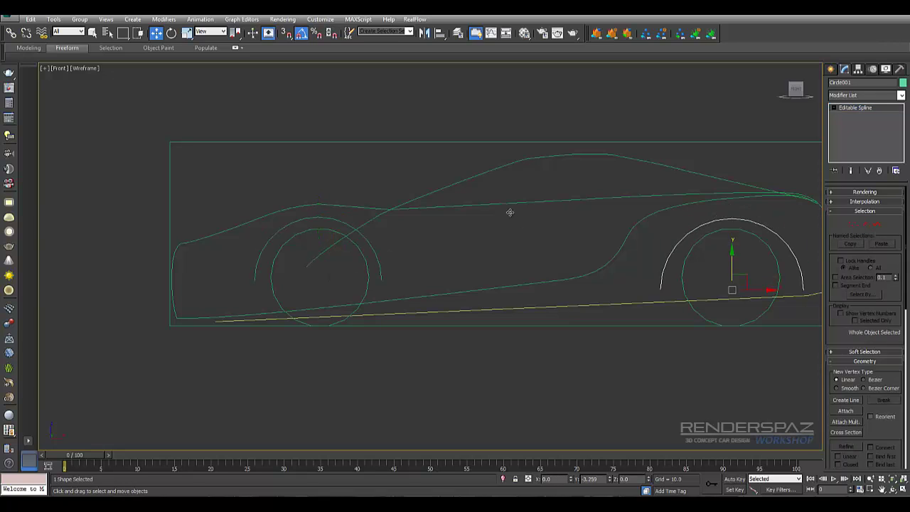
click(510, 212)
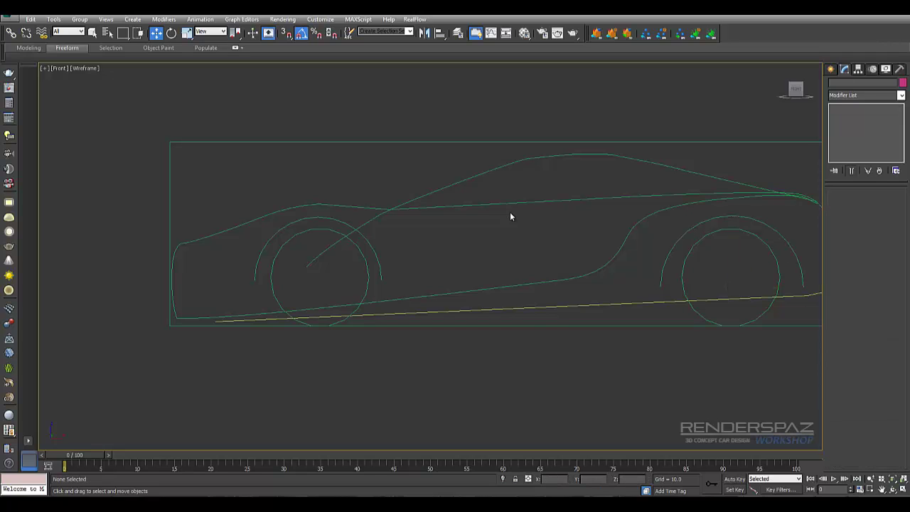
key(ctrl+z)
click(510, 217)
Lower the body spline's vertex behind the front fender and shift the fender crown vertex slightly rearward
scroll(509, 217, down, 4)
scroll(509, 217, up, 3)
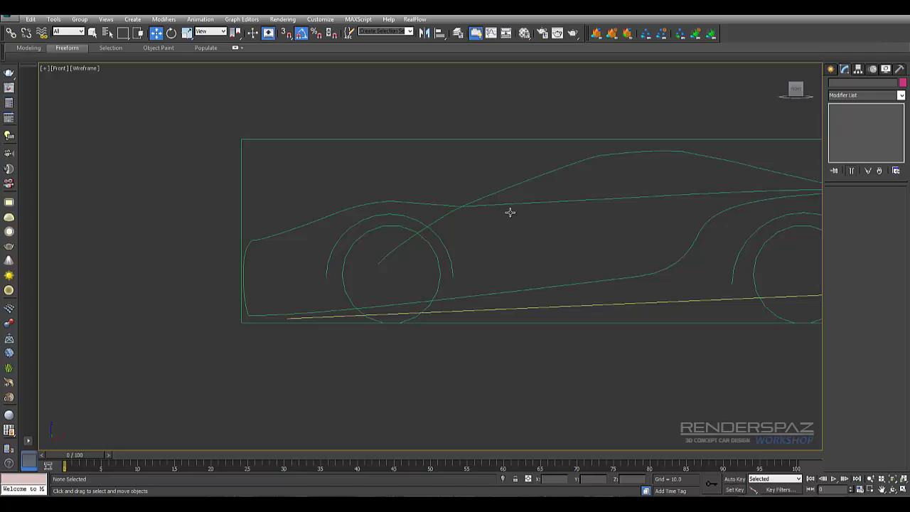
click(510, 213)
key(1)
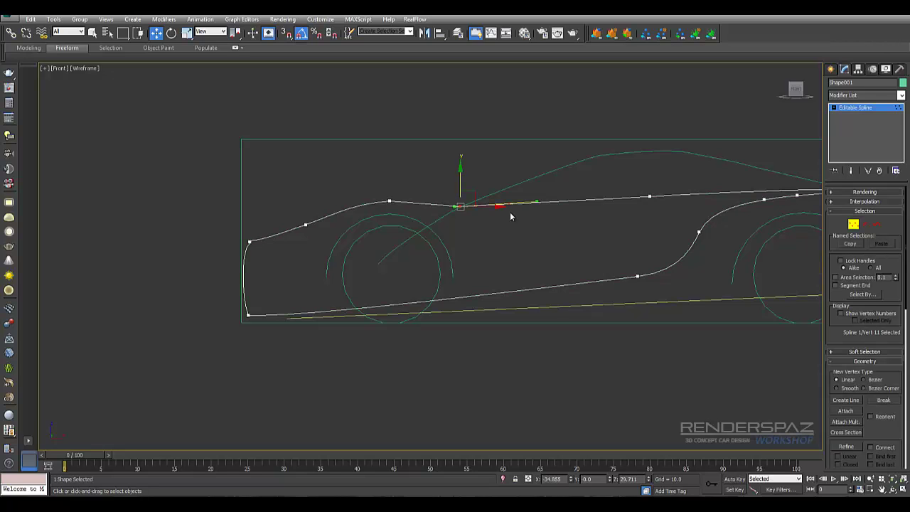
drag(507, 209, 510, 212)
scroll(510, 211, down, 3)
click(425, 204)
scroll(510, 217, up, 3)
scroll(509, 212, up, 3)
scroll(509, 212, down, 3)
Move the body spline's upper nose vertex and shift its bottom front vertex rearward to reshape the front end
click(288, 265)
click(232, 283)
drag(221, 290, 233, 298)
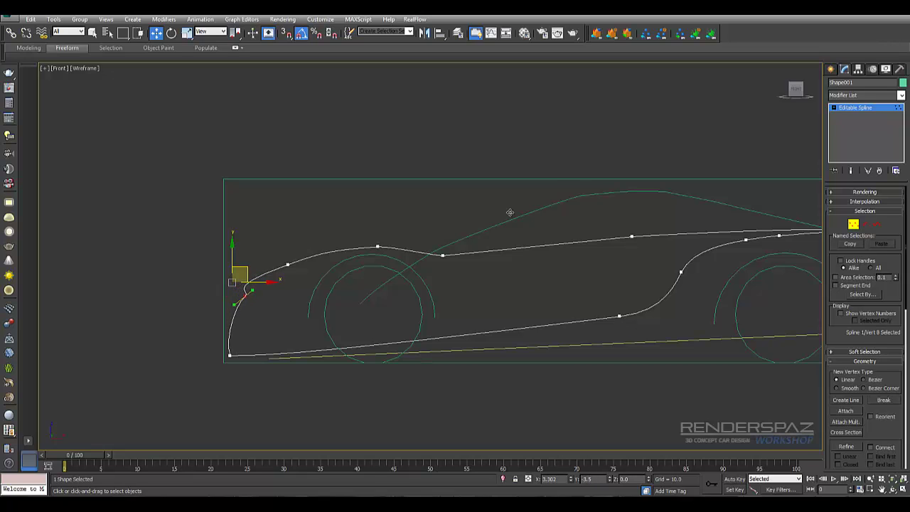
click(229, 354)
drag(256, 355, 278, 354)
scroll(250, 309, up, 4)
click(244, 295)
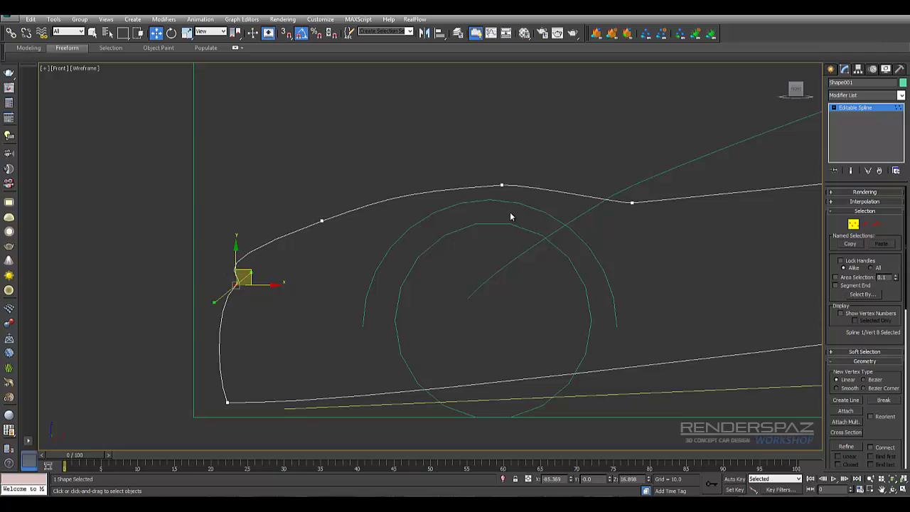
Reposition the upper nose vertex lower and farther forward, adjusting its tangents for a rounded front end
drag(214, 302, 233, 319)
key(ctrl+z)
key(ctrl+z)
key(ctrl+z)
key(shift+z)
key(shift+z)
key(shift+y)
key(ctrl+y)
key(ctrl+y)
key(ctrl+y)
key(ctrl+z)
key(ctrl+z)
key(ctrl+z)
Insert a vertex between the body spline's nose and hood vertices and pull it inward to form a concave notch
key(r)
click(290, 259)
key(w)
click(290, 259)
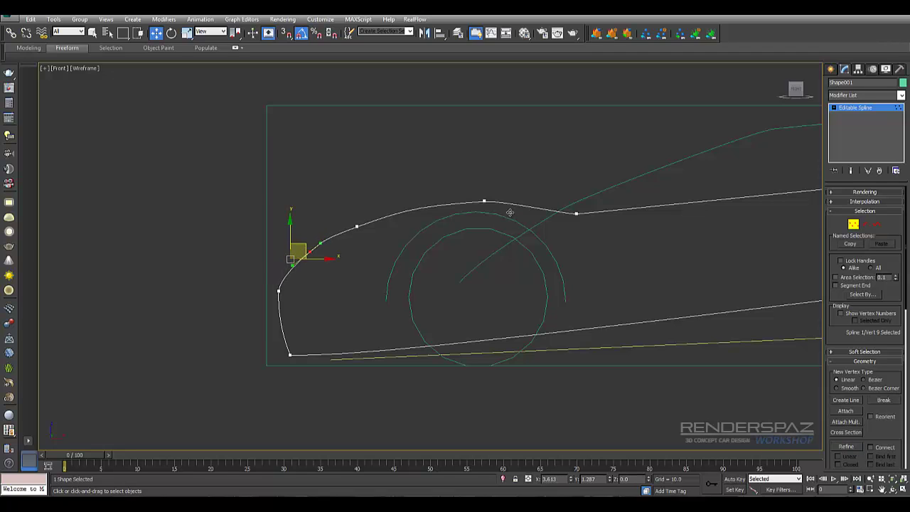
drag(292, 258, 329, 260)
scroll(510, 214, up, 2)
click(511, 216)
click(264, 304)
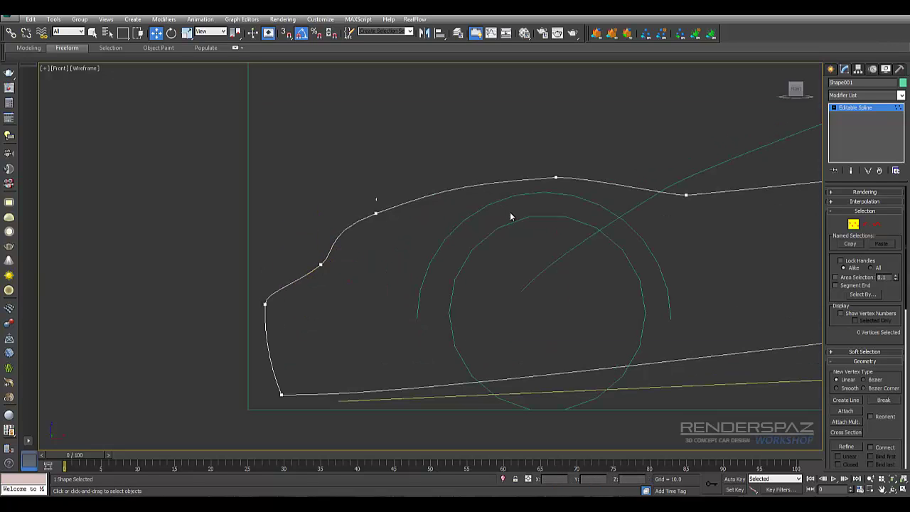
Adjust the hood vertex and its tangents where the body spline leaves the concave notch
click(376, 212)
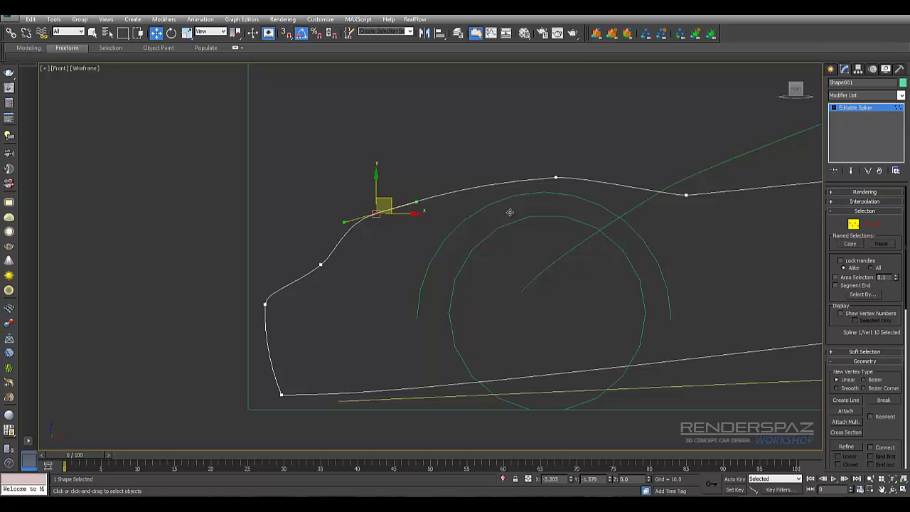
drag(441, 190, 414, 212)
scroll(509, 213, down, 2)
Draw a second hood line within the body shape, from the lower nose over the front wheel towards the roof spline
click(510, 217)
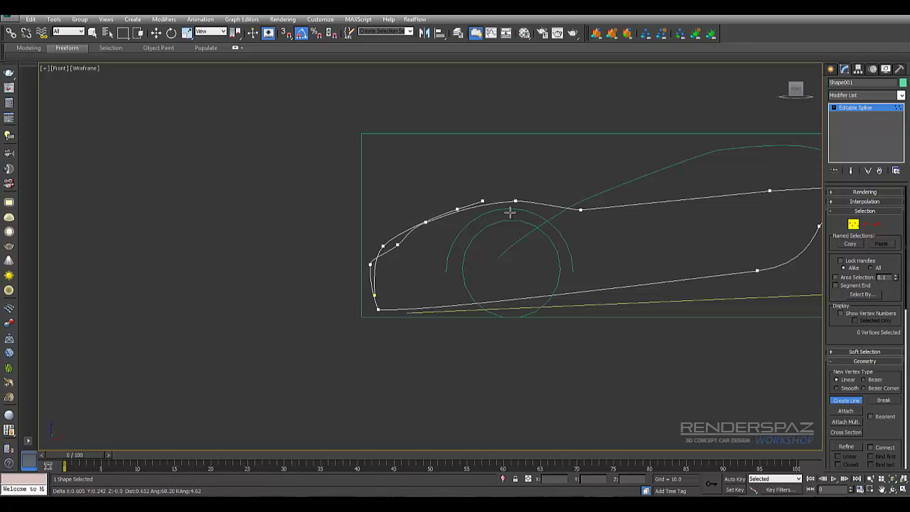
drag(501, 196, 567, 202)
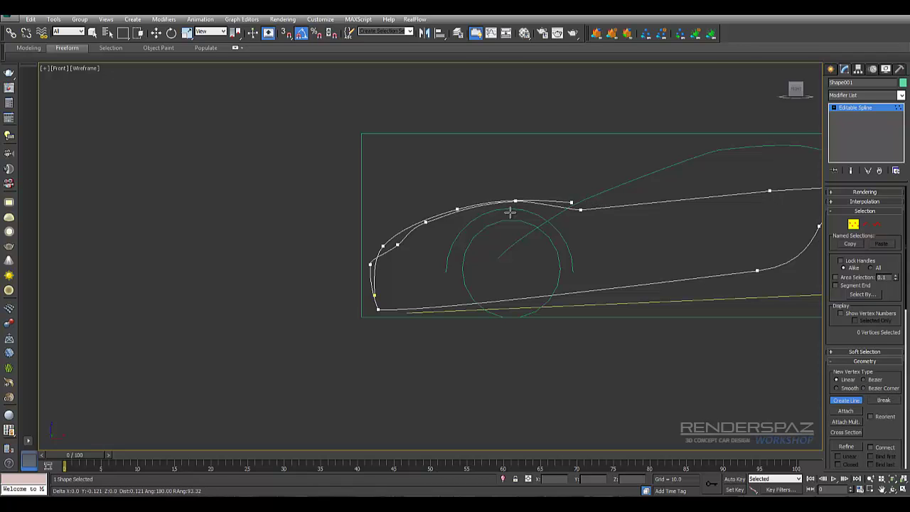
scroll(510, 212, up, 5)
scroll(510, 213, down, 3)
right_click(509, 216)
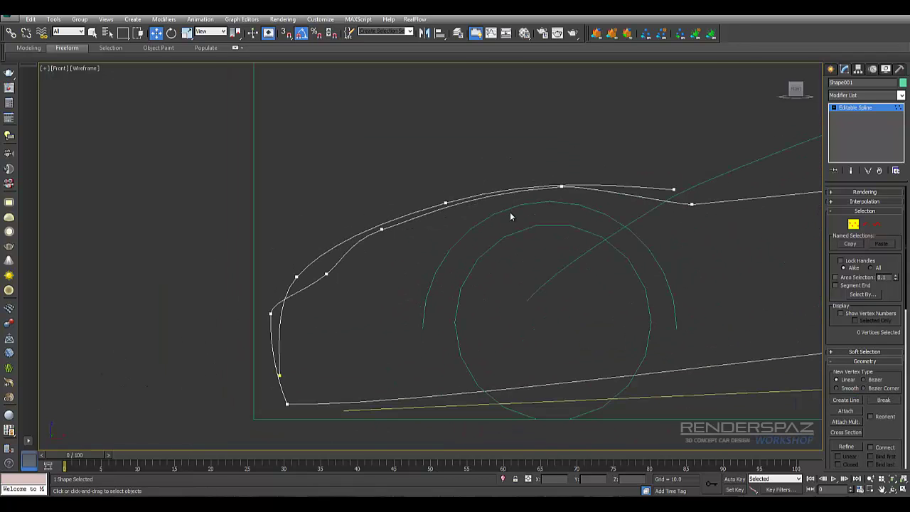
Add a vertex near the front of the new hood line and move it up and forward to form a rounded corner
key(ctrl+r)
key(w)
key(ctrl+z)
mouse_move(340, 242)
mouse_down()
mouse_move(328, 229)
mouse_move(328, 239)
mouse_up()
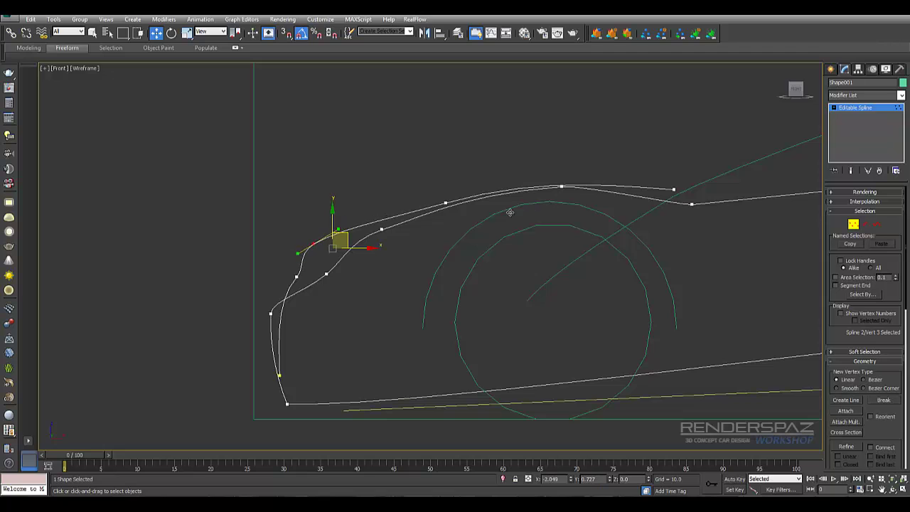
drag(509, 212, 511, 216)
scroll(510, 217, down, 5)
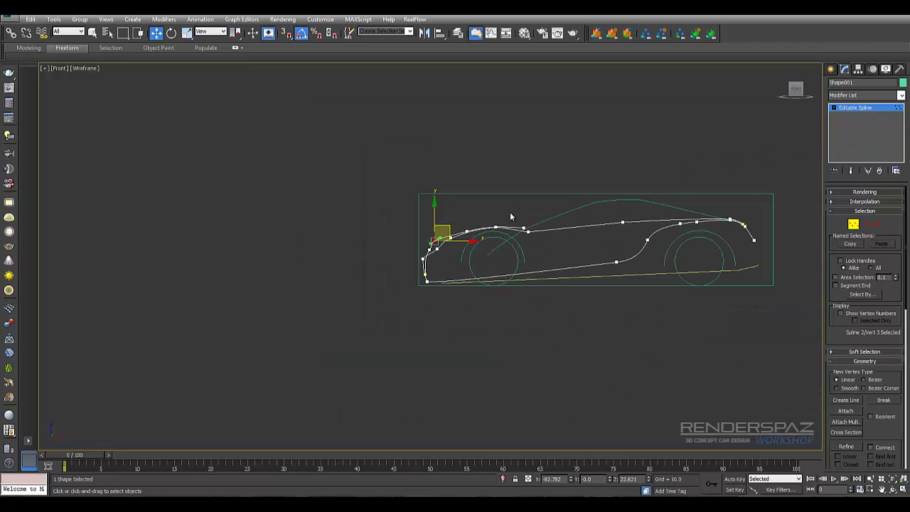
Adjust the hood line's second vertex near the nose, steepening its tangents
scroll(509, 217, up, 7)
key(ctrl+z)
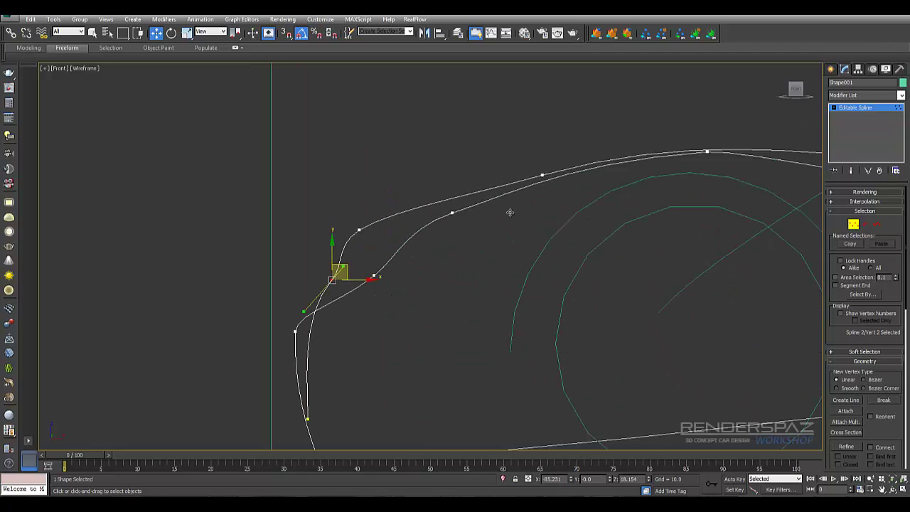
key(ctrl+z)
key(shift+z)
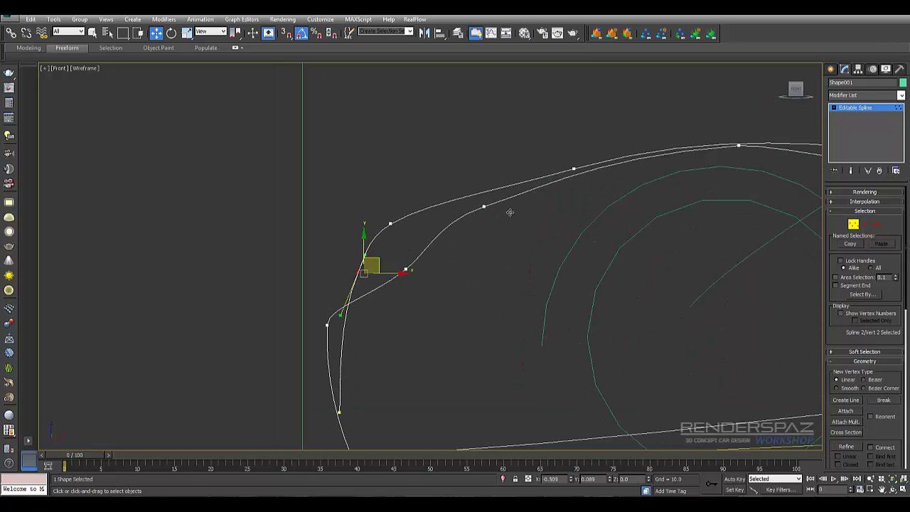
key(ctrl+z)
key(shift+z)
Raise the hood line's vertex ahead of the front wheel crown slightly and stretch its tangents for a smoother arc
key(ctrl+z)
key(ctrl+z)
key(ctrl+z)
key(ctrl+z)
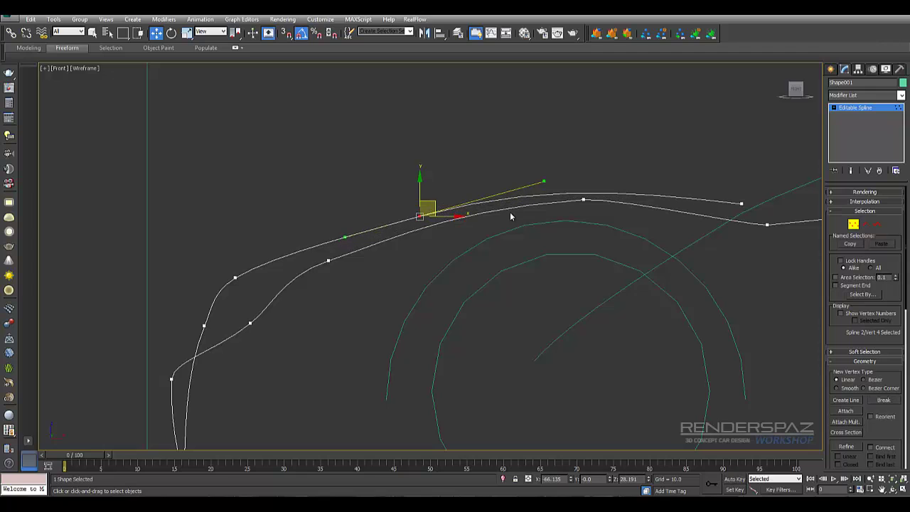
key(ctrl+z)
key(shift+z)
key(shift+z)
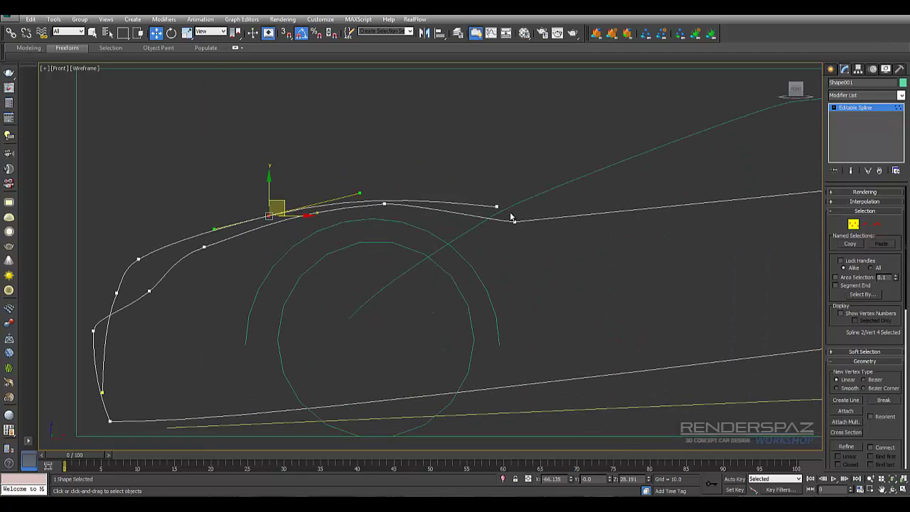
key(ctrl+z)
key(ctrl+z)
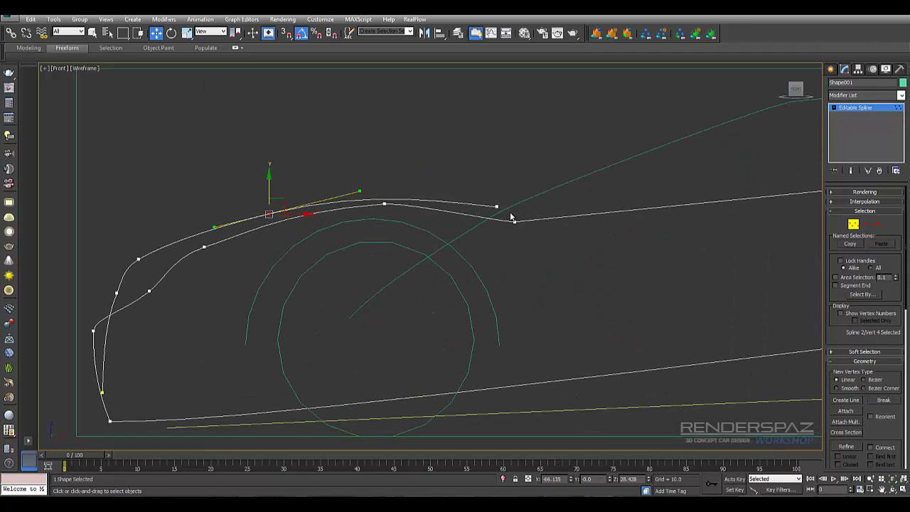
Move the hood line's rear end vertex up and rearward onto the roof spline
key(ctrl+z)
key(ctrl+z)
key(ctrl+z)
key(ctrl+z)
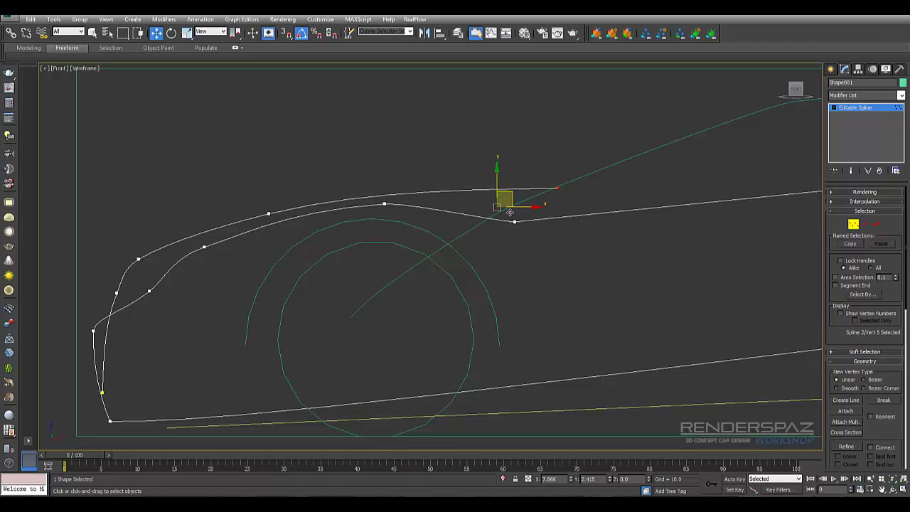
key(ctrl+z)
Finish shaping the hood line, leave vertex editing and clear the selection
key(shift+z)
key(shift+z)
key(shift+z)
key(shift+z)
key(shift+z)
key(shift+y)
key(shift+y)
key(shift+y)
key(shift+y)
key(1)
key(ctrl+d)
key(shift+z)
key(shift+z)
key(shift+z)
key(shift+z)
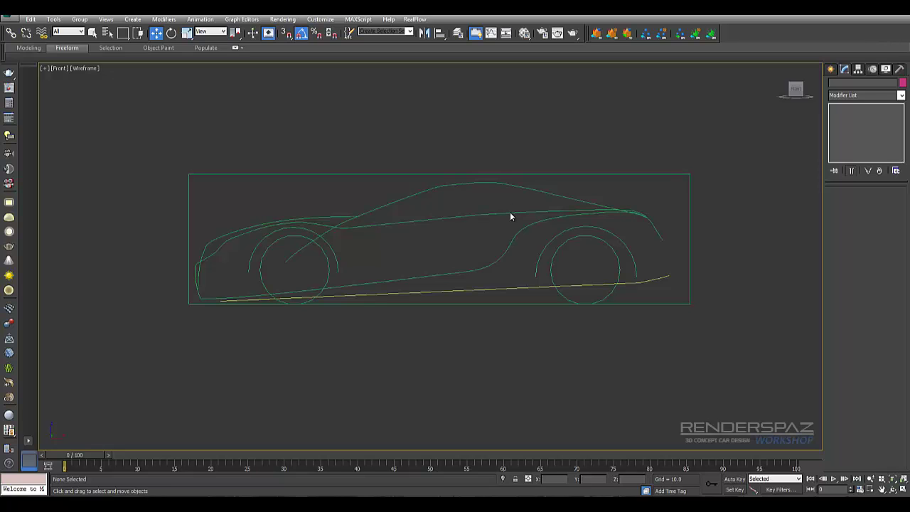
Move the roof spline's vertex at the top of the windshield forward and slightly down, smoothing the roof arc
click(511, 217)
key(shift+y)
key(1)
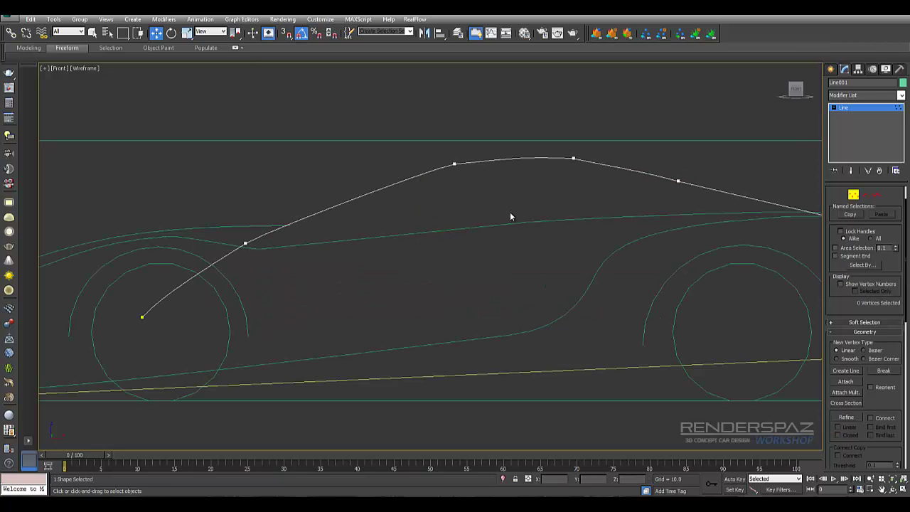
key(1)
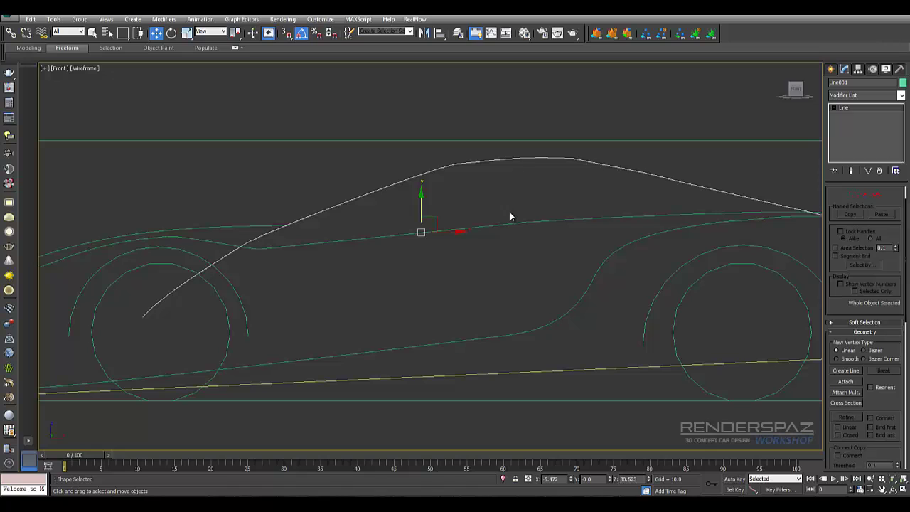
key(1)
click(511, 215)
scroll(511, 217, up, 2)
drag(510, 211, 509, 212)
click(510, 216)
click(511, 216)
scroll(511, 216, down, 3)
Select the roof spline's rear-window vertex to check its tangents, leave vertex editing and deselect the spline
click(569, 204)
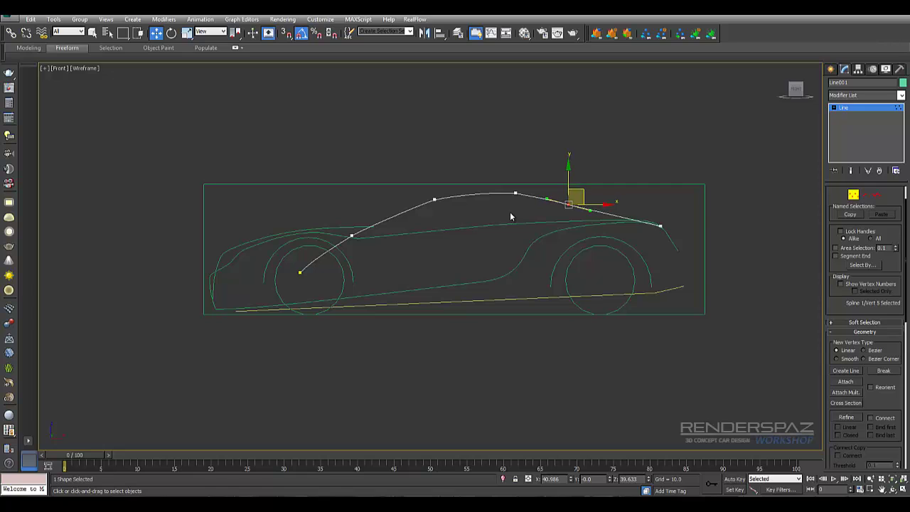
click(510, 216)
key(1)
click(510, 216)
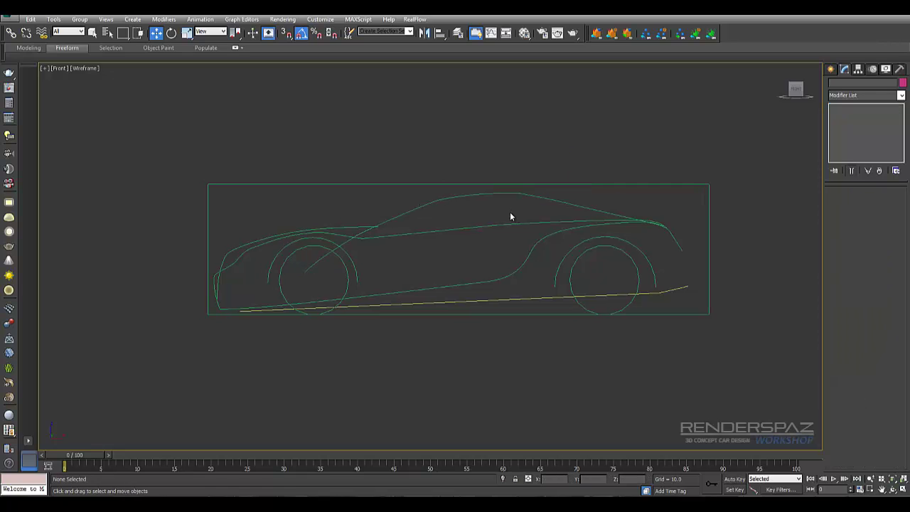
scroll(510, 216, up, 3)
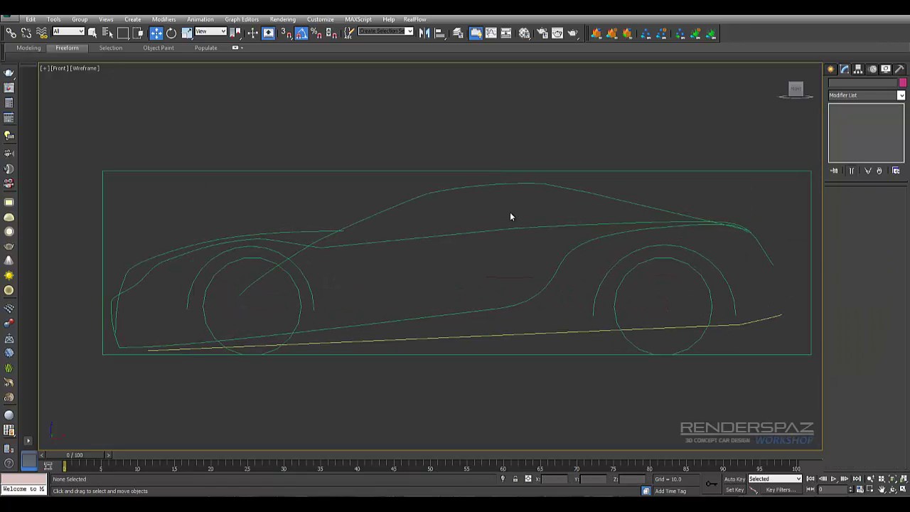
Move the roof spline's rear end vertex forward onto the rear of the beltline, leave vertex editing and deselect the spline
scroll(511, 216, up, 3)
key(ctrl+z)
key(ctrl+z)
key(ctrl+z)
drag(509, 212, 509, 211)
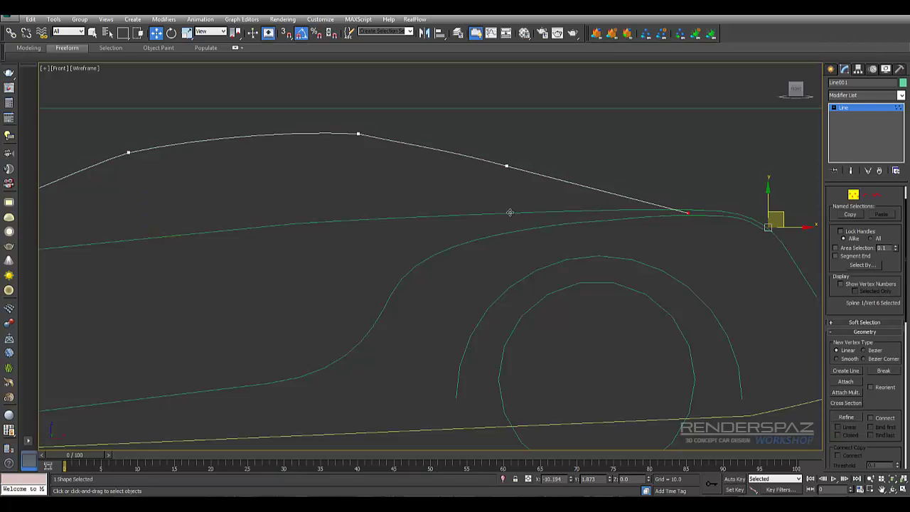
click(510, 212)
key(z)
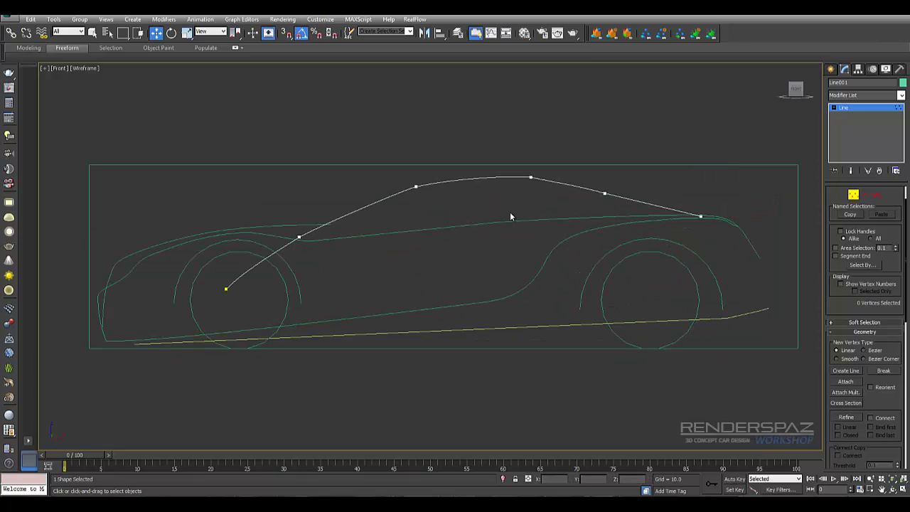
click(510, 215)
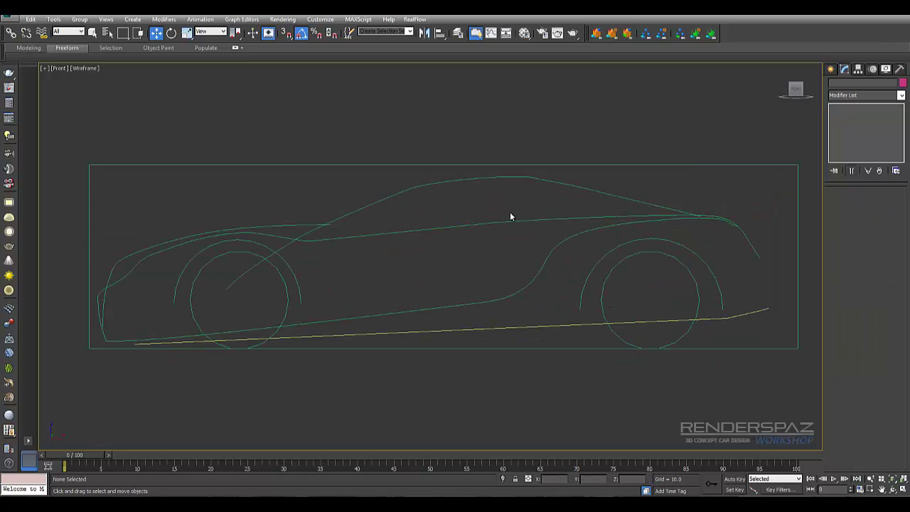
key(z)
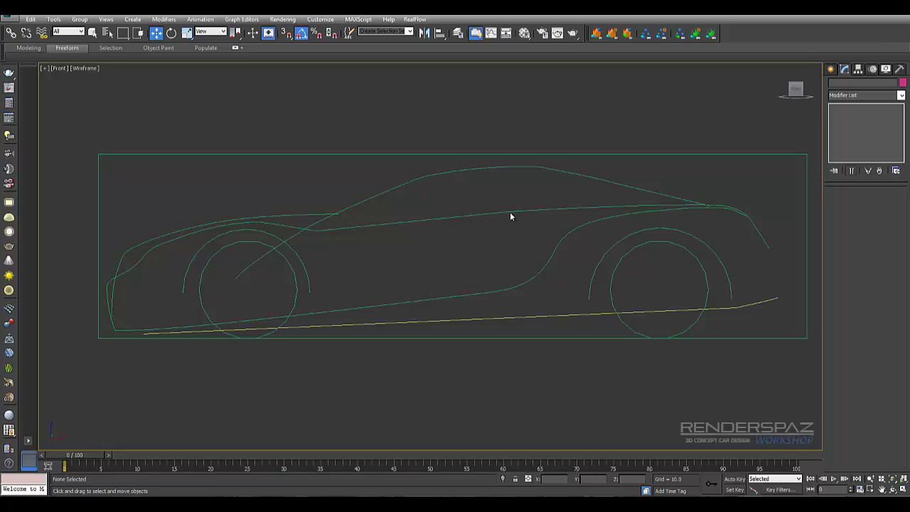
In the body-side spline, move the beltline's middle vertex rearward and slightly up toward the rear wheel
click(509, 213)
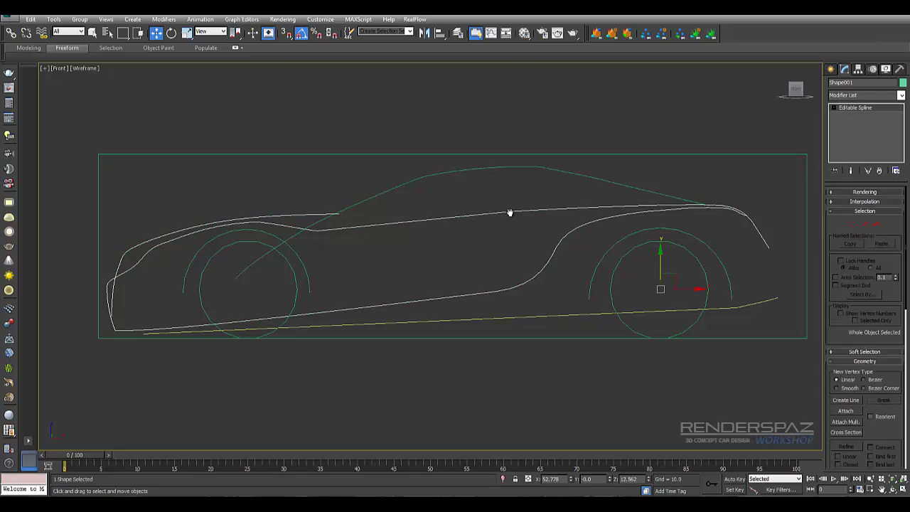
key(1)
click(509, 212)
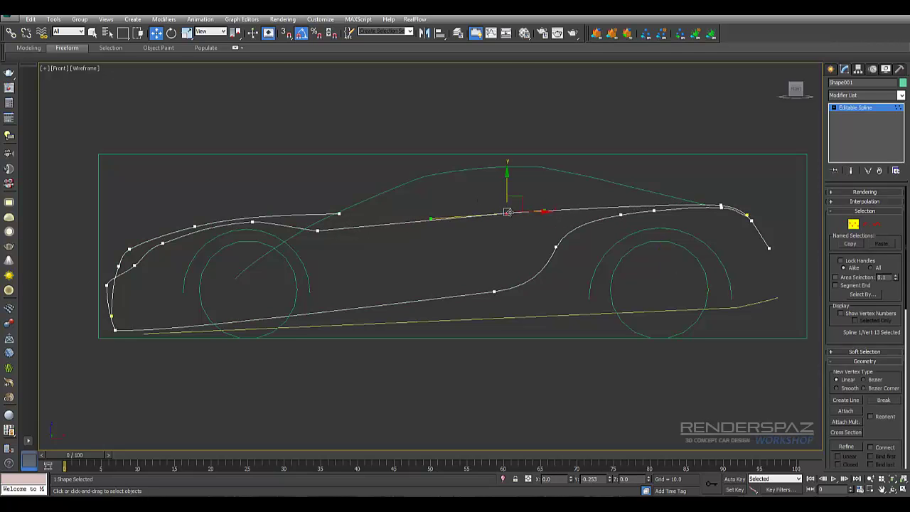
drag(508, 212, 509, 212)
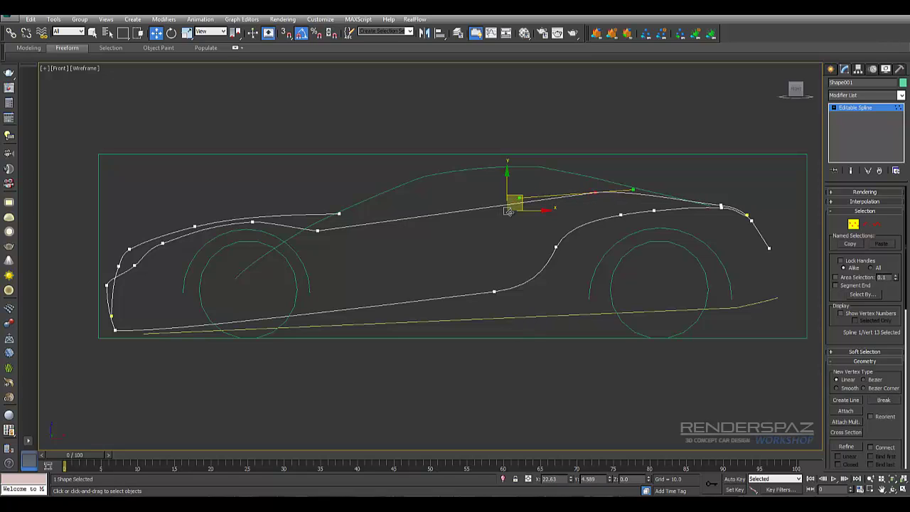
click(510, 217)
Raise the beltline vertex above the rear of the back wheel to lift the tail's shoulder
key(ctrl+z)
key(ctrl+z)
key(ctrl+z)
key(ctrl+z)
key(ctrl+z)
key(ctrl+z)
key(ctrl+z)
key(ctrl+z)
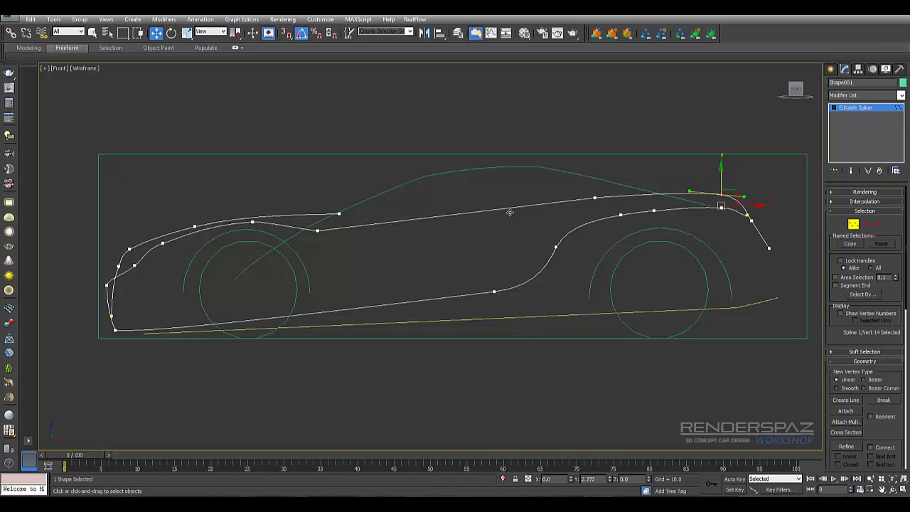
Move the last two tail vertices of the beltline slightly up and rearward
key(shift+z)
key(ctrl+z)
key(ctrl+z)
key(ctrl+z)
key(ctrl+z)
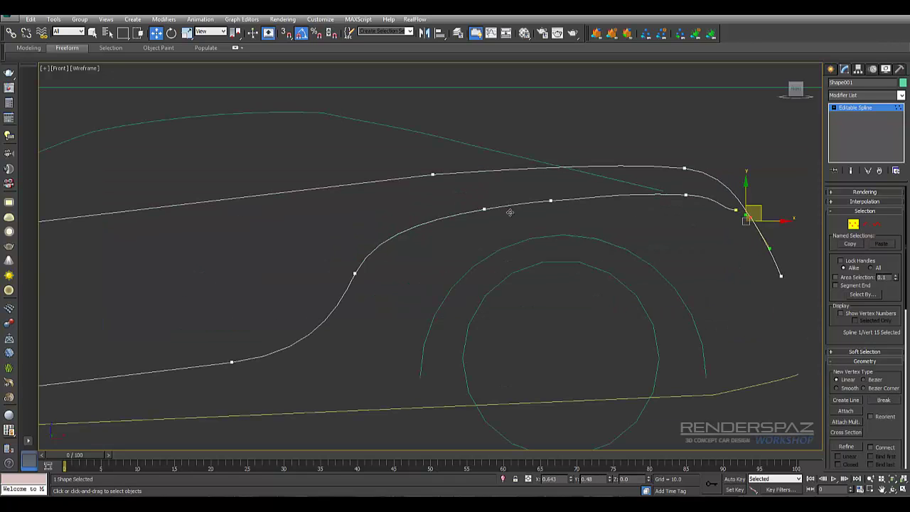
key(ctrl+z)
key(ctrl+z)
key(ctrl+z)
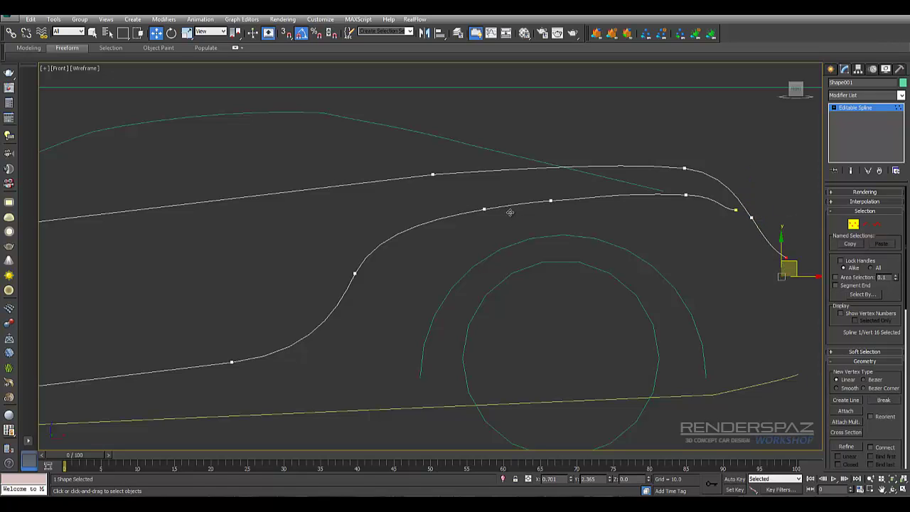
Add a vertex to the beltline above the rear wheel and move it rearward and slightly up
key(shift+z)
key(shift+z)
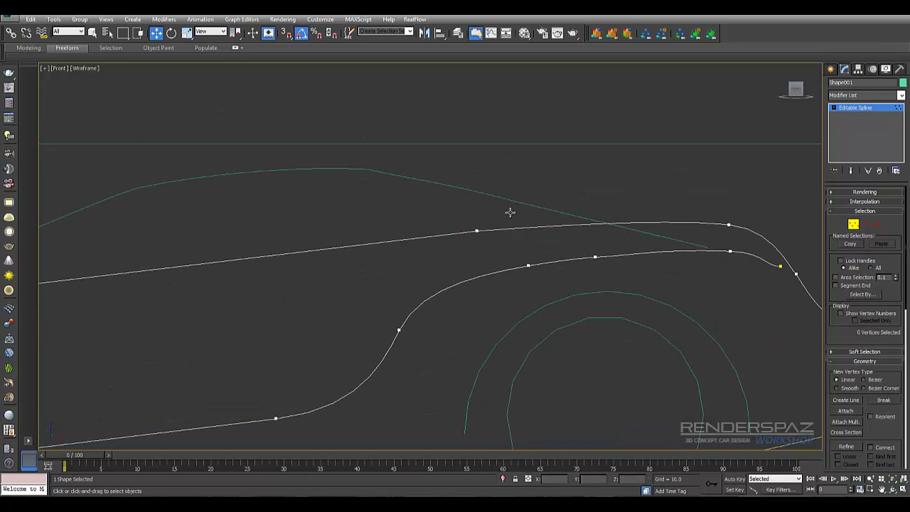
key(ctrl+y)
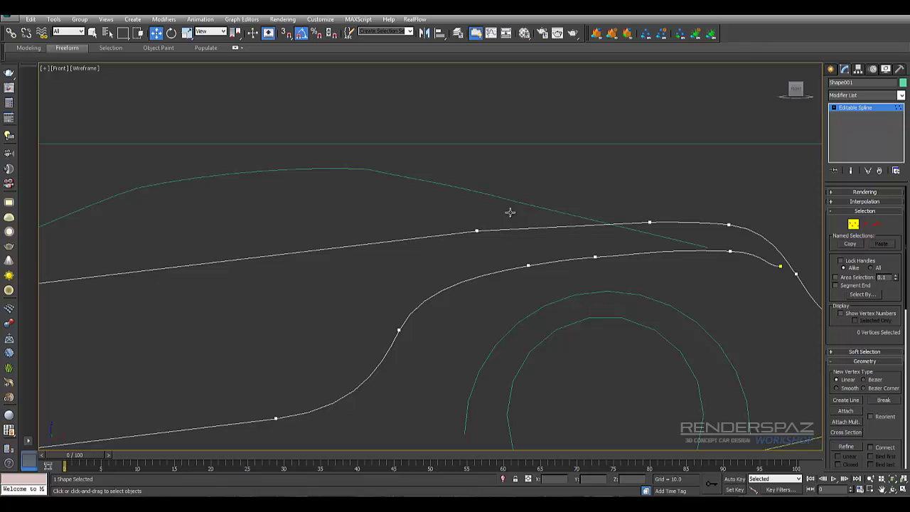
key(ctrl+y)
key(ctrl+y)
key(ctrl+y)
key(ctrl+y)
key(ctrl+y)
key(ctrl+y)
key(ctrl+y)
key(ctrl+y)
key(ctrl+y)
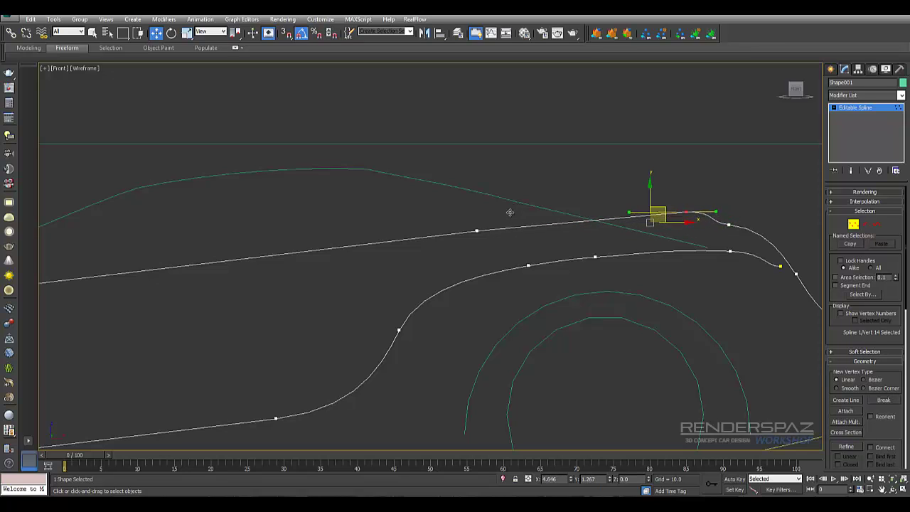
Raise the beltline's rear shoulder vertex slightly, level its tangent handles, leave vertex editing and deselect the spline
key(ctrl+y)
key(ctrl+y)
key(ctrl+y)
key(ctrl+y)
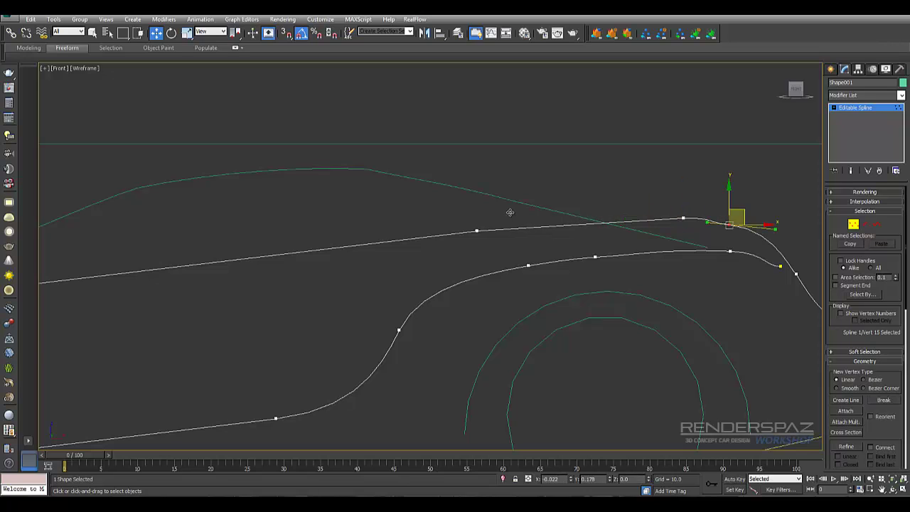
key(ctrl+y)
key(ctrl+y)
key(ctrl+y)
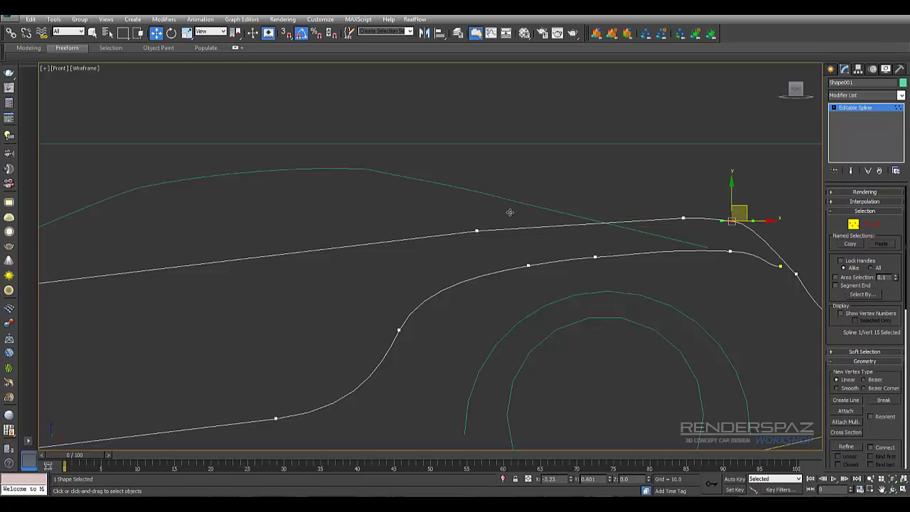
key(z)
key(ctrl+y)
key(ctrl+y)
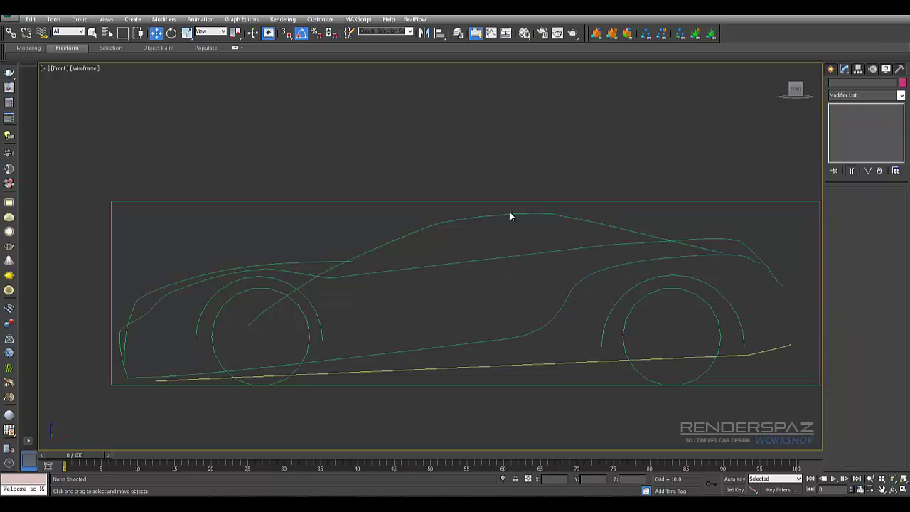
Change the lower sill line's object color to the green of the other splines and deselect it
middle_drag(510, 212, 511, 217)
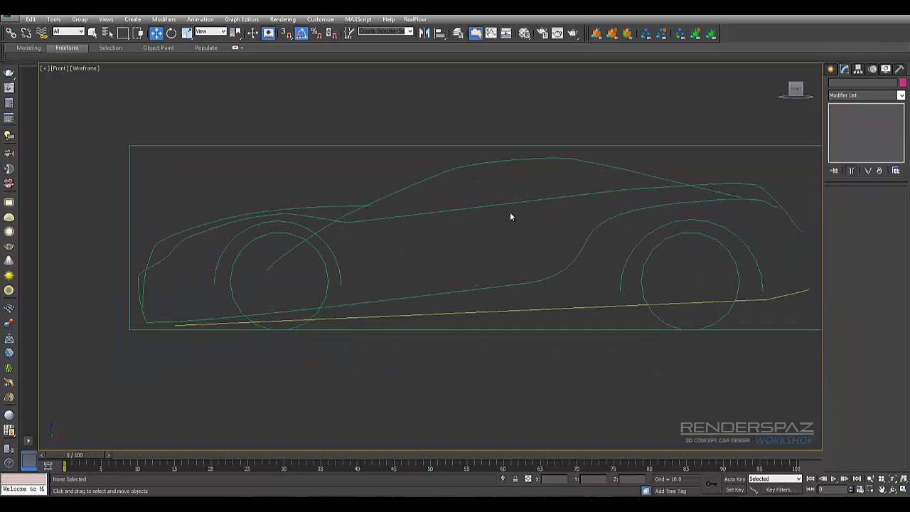
key(ctrl+y)
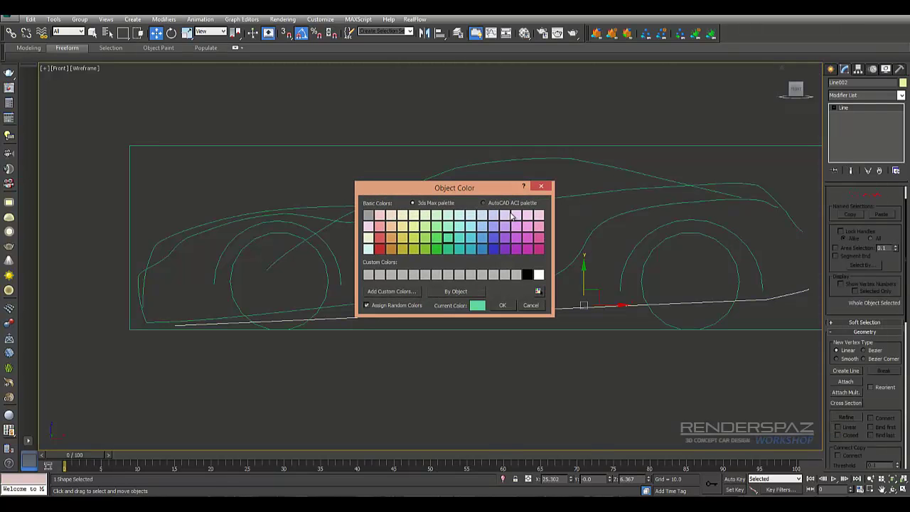
key(Return)
click(509, 216)
scroll(510, 216, down, 3)
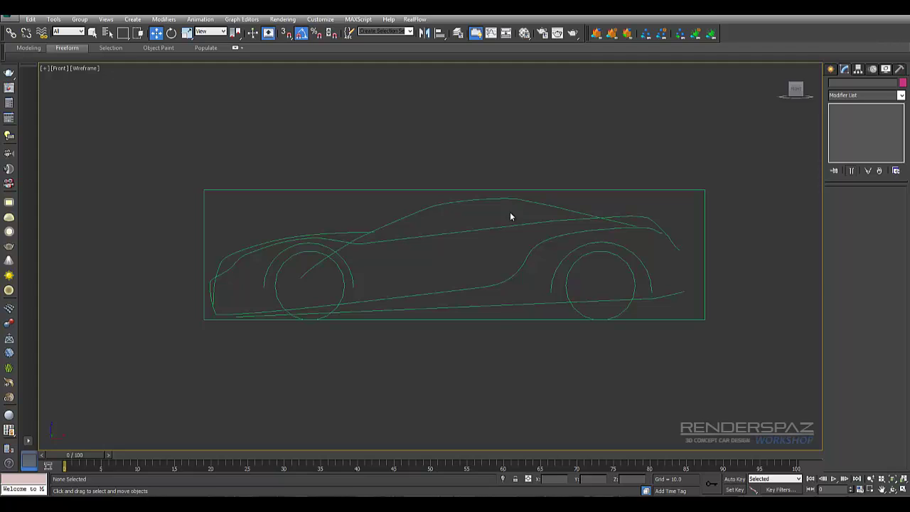
Hide the rectangular bounding box around the car profile
click(509, 216)
right_click(509, 216)
click(529, 244)
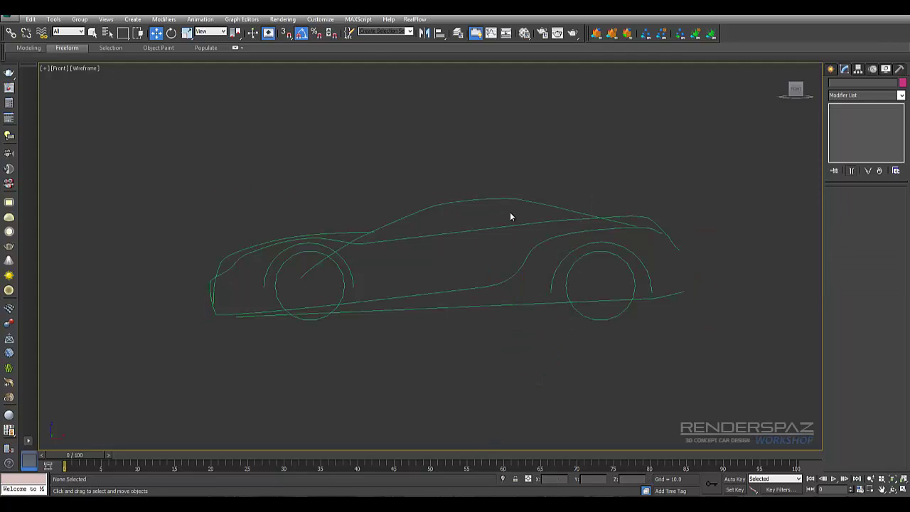
Select the body-side spline's seven rear vertices, shift them slightly forward, and leave vertex editing
click(510, 216)
scroll(510, 216, up, 5)
key(1)
scroll(509, 216, down, 4)
click(555, 216)
ctrl+drag(426, 181, 569, 242)
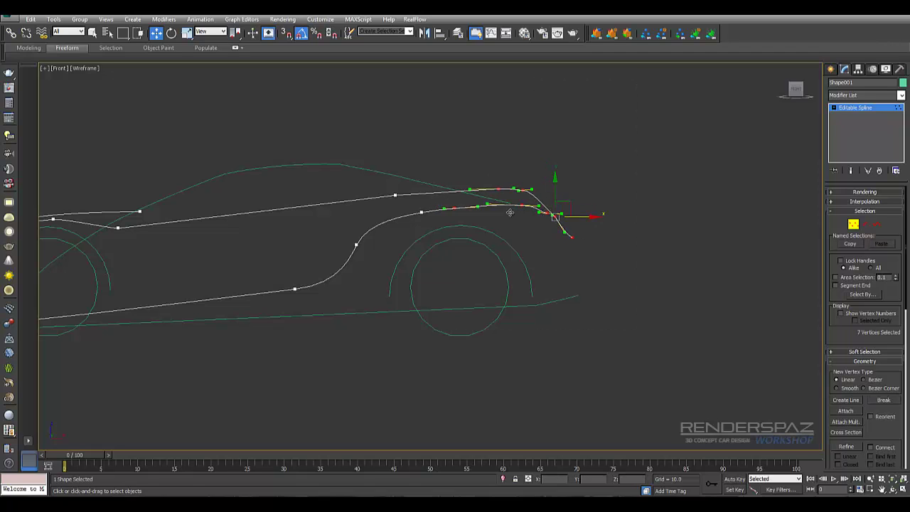
click(510, 216)
scroll(510, 216, down, 6)
scroll(509, 216, up, 2)
click(576, 234)
click(510, 216)
scroll(510, 216, up, 3)
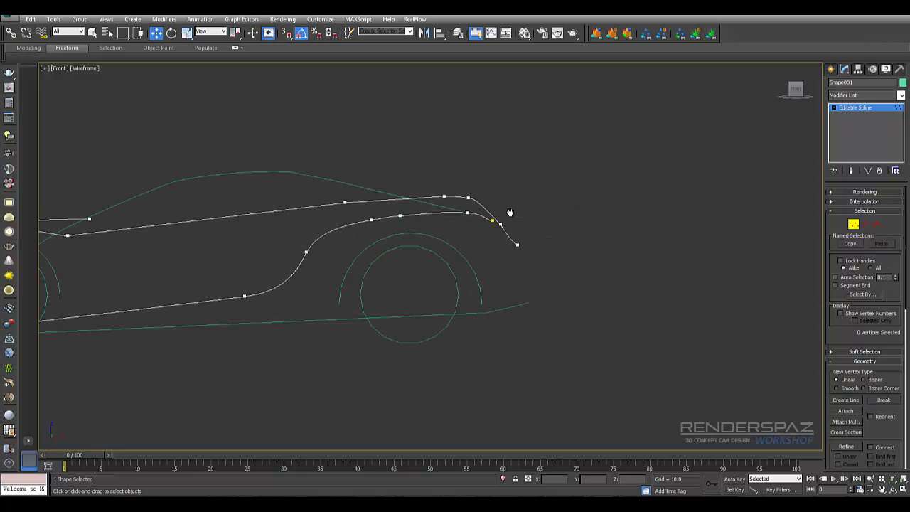
click(510, 213)
scroll(510, 215, down, 4)
click(510, 217)
Uniformly scale up the front wheel cylinder and the rear wheel cylinder, the rear one to about 105.8%
scroll(509, 216, down, 2)
ctrl+click(288, 261)
click(426, 355)
click(288, 261)
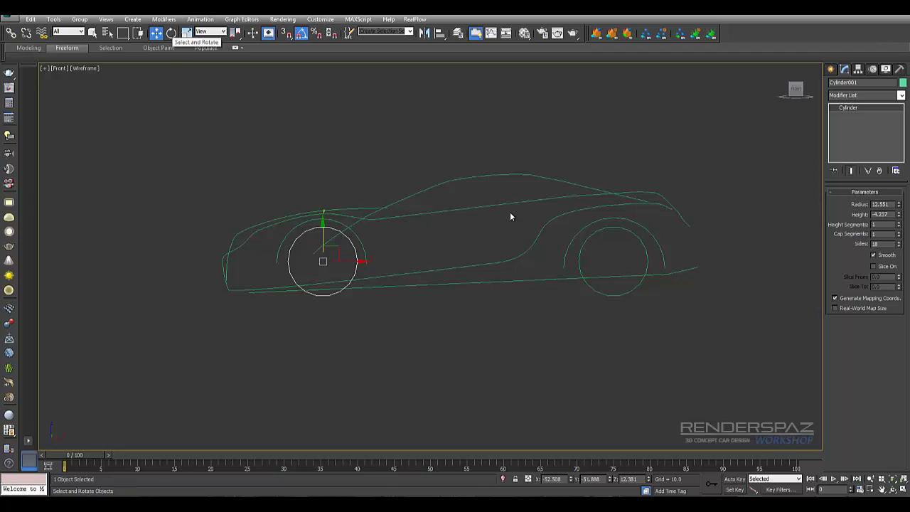
key(r)
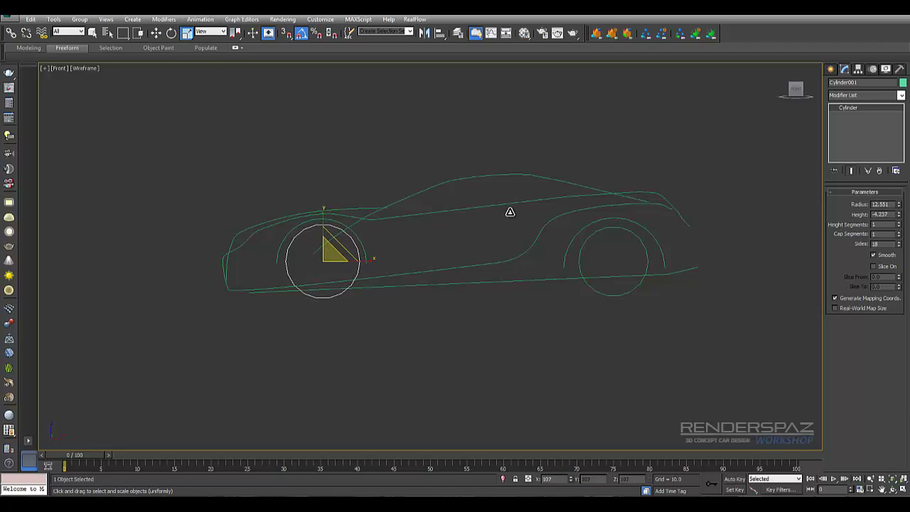
click(578, 260)
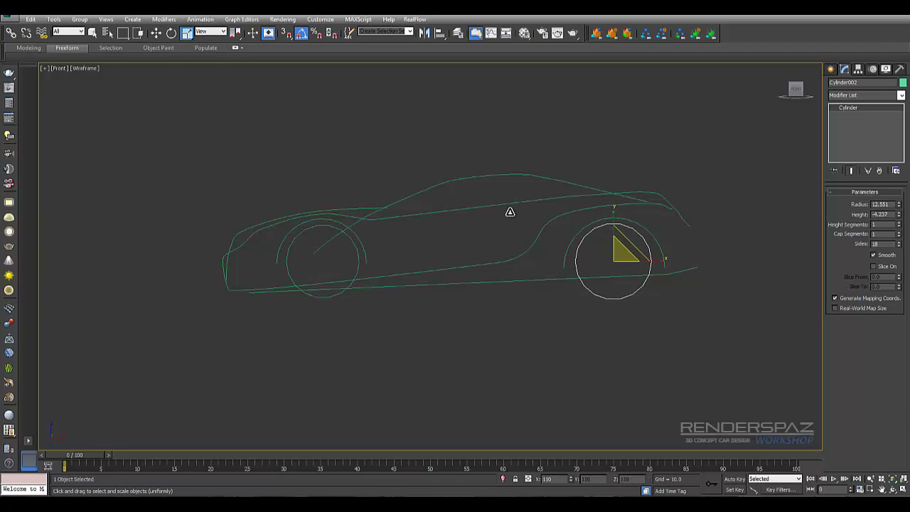
drag(510, 211, 510, 216)
Show the grid, raise both wheel cylinders slightly onto the ground line, then hide the grid and clear the selection
key(g)
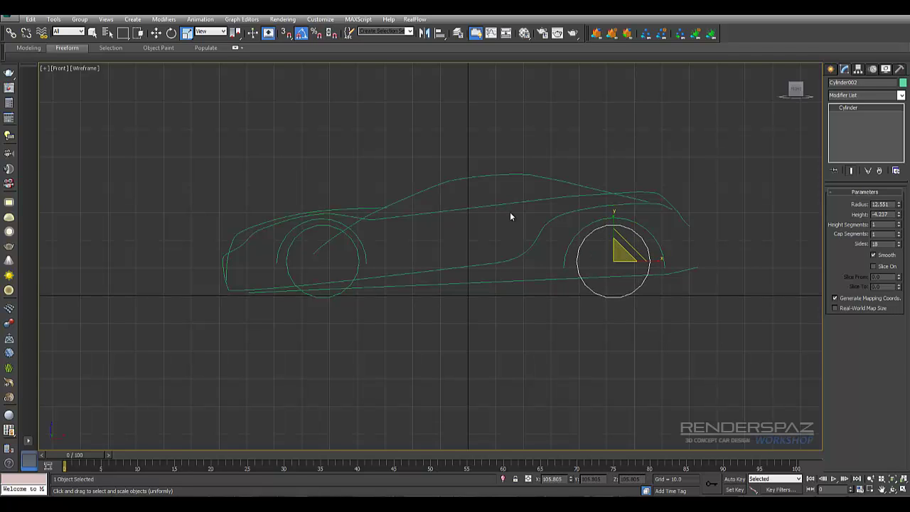
click(288, 260)
key(w)
scroll(177, 277, up, 3)
middle_drag(177, 277, 102, 262)
ctrl+click(671, 234)
drag(517, 213, 517, 207)
click(510, 217)
scroll(509, 216, down, 5)
scroll(510, 216, up, 5)
scroll(509, 214, down, 2)
middle_drag(509, 213, 510, 215)
click(510, 217)
click(511, 217)
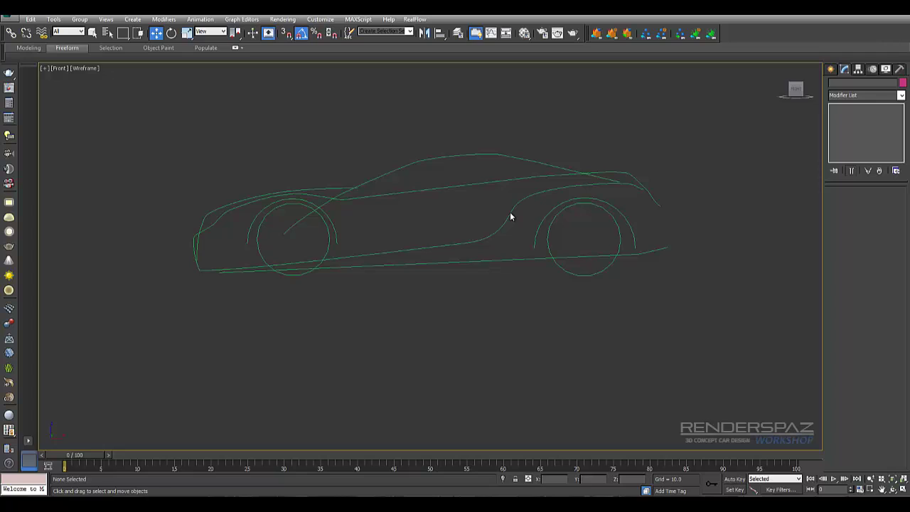
Add a roof spline vertex where it meets the beltline and delete the end vertex beyond it
middle_drag(510, 216, 509, 212)
click(510, 212)
key(1)
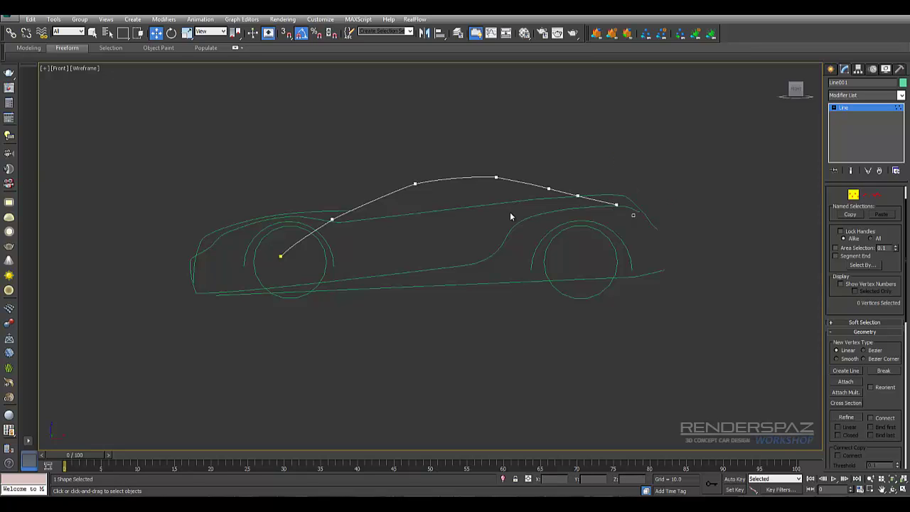
key(Delete)
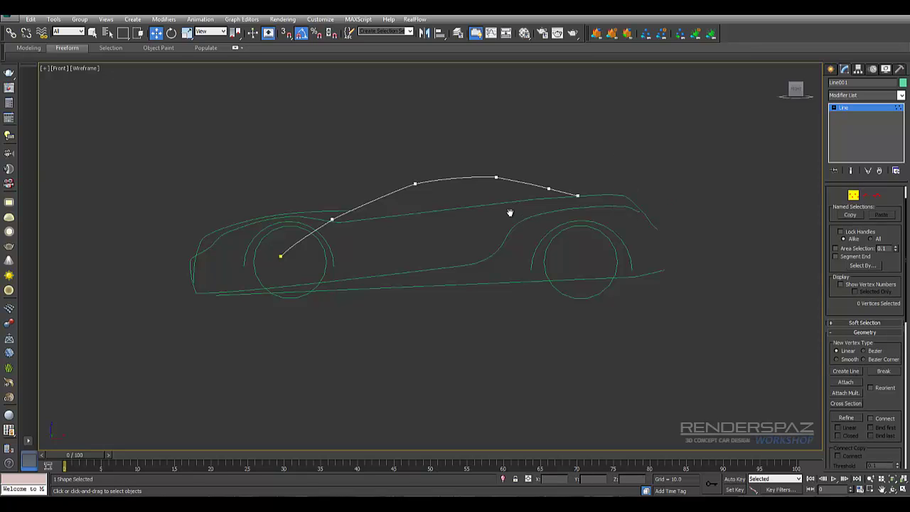
click(510, 216)
Switch to the perspective view, hide both wheel cylinders and orbit around the remaining profile splines
middle_drag(510, 213, 509, 216)
click(510, 212)
right_click(499, 288)
click(521, 264)
click(643, 256)
right_click(627, 250)
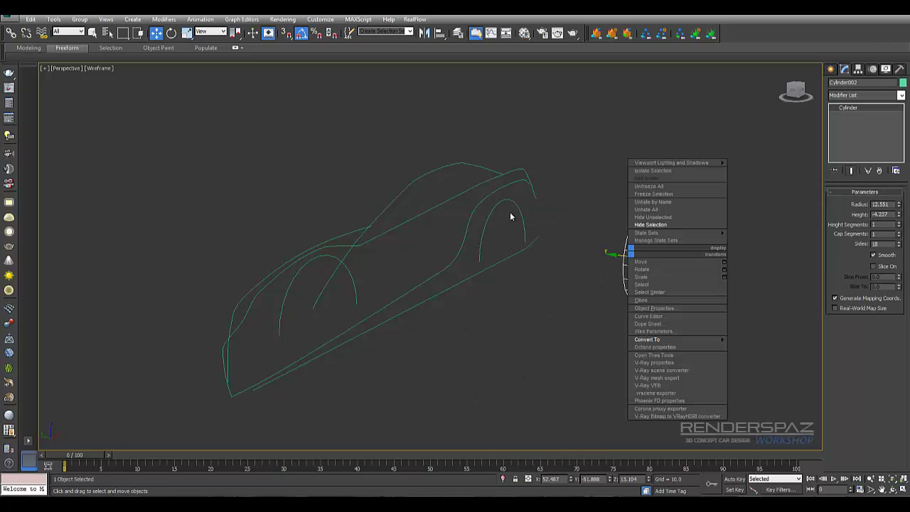
click(651, 223)
alt+middle_drag(510, 216, 510, 217)
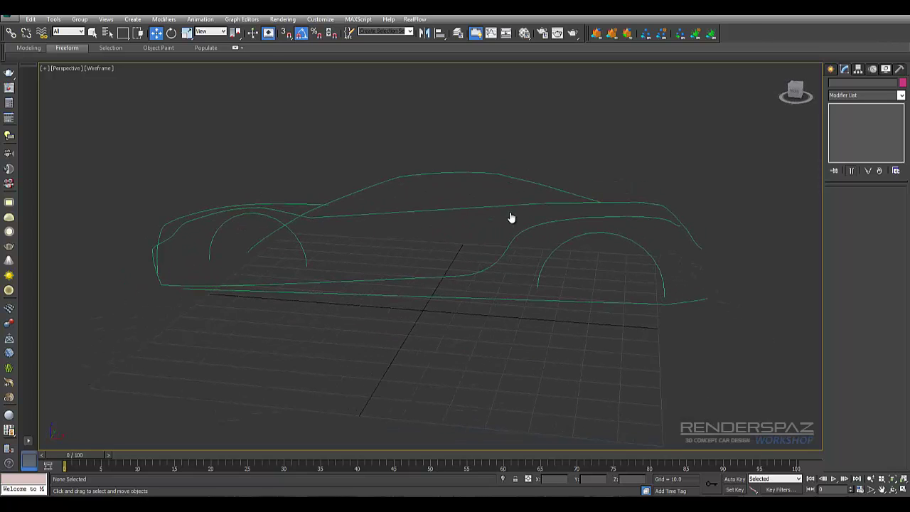